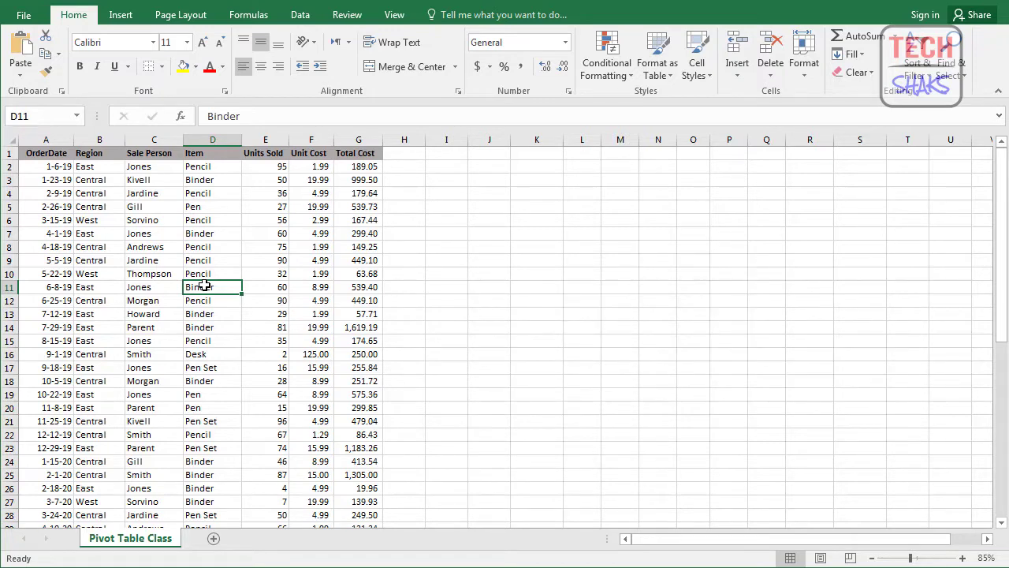
Review the order data from the OrderDate and Region columns down to the last records.
{"action": "left_click", "coordinate": [60, 180]}
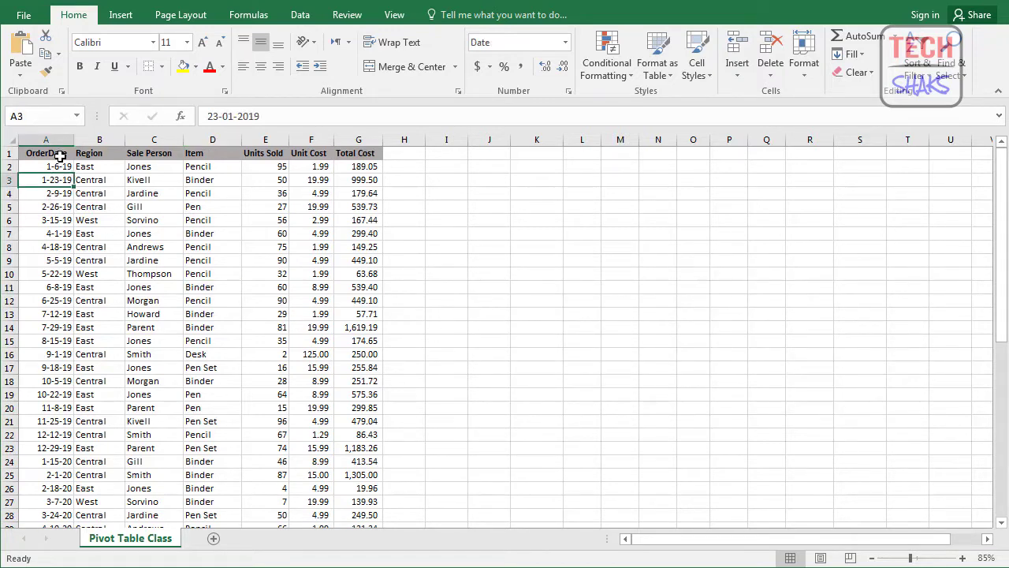
{"action": "left_click", "coordinate": [60, 155]}
{"action": "left_click", "coordinate": [106, 178]}
{"action": "scroll", "coordinate": [186, 310], "scroll_direction": "down", "scroll_amount": 5}
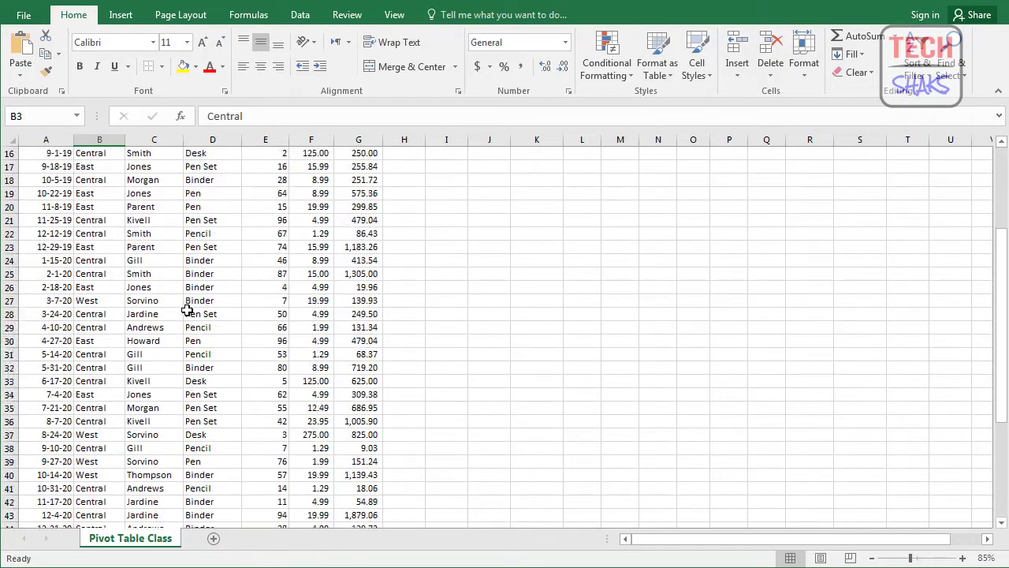
{"action": "scroll", "coordinate": [187, 310], "scroll_direction": "down", "scroll_amount": 2}
{"action": "scroll", "coordinate": [186, 310], "scroll_direction": "up", "scroll_amount": 7}
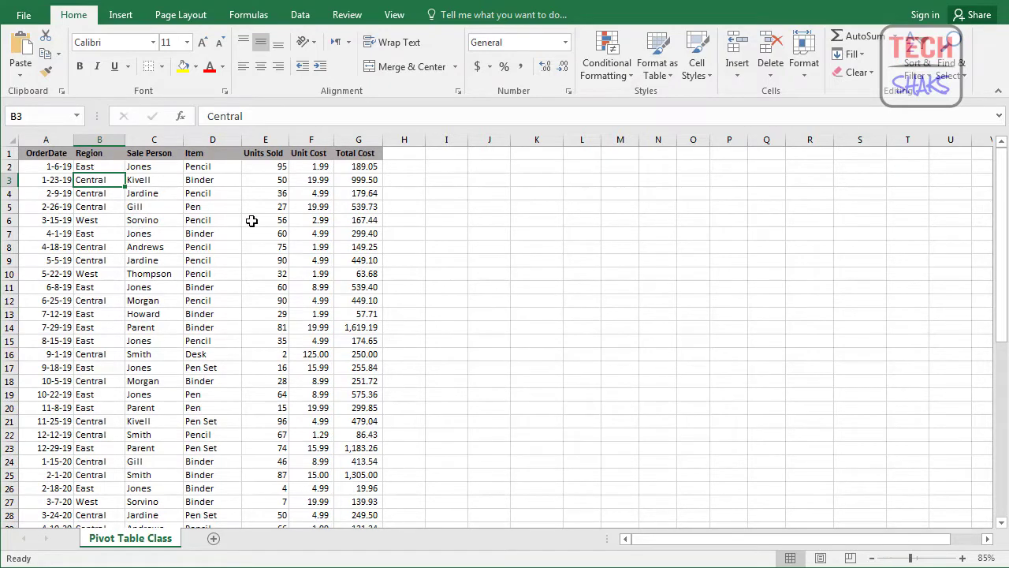
Rename the column header in G1 to "Total Sales".
{"action": "left_click", "coordinate": [356, 167]}
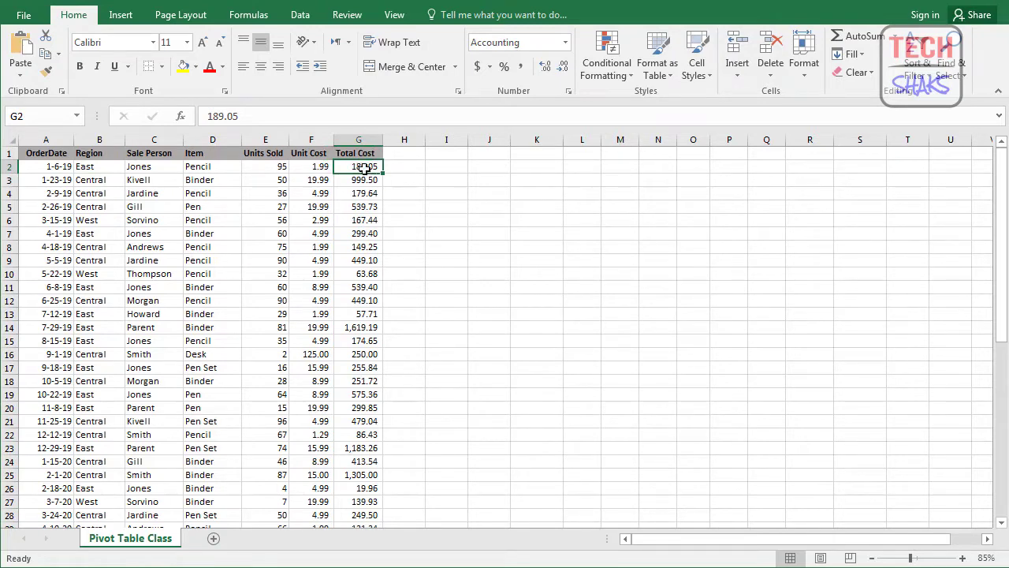
{"action": "double_click", "coordinate": [361, 153]}
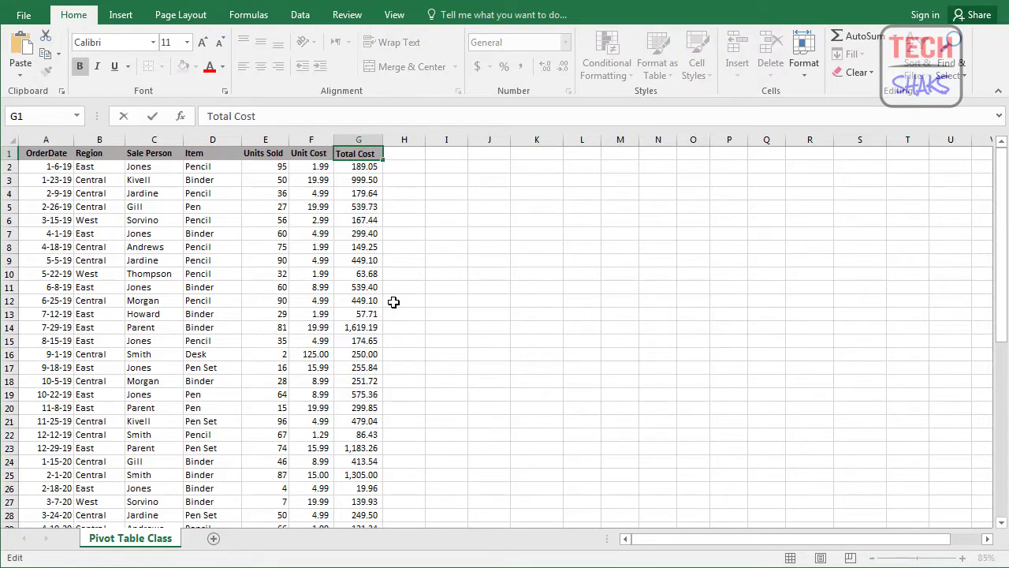
{"action": "key", "text": "ctrl+shift+Left"}
{"action": "type", "text": "Sales"}
{"action": "key", "text": "Return"}
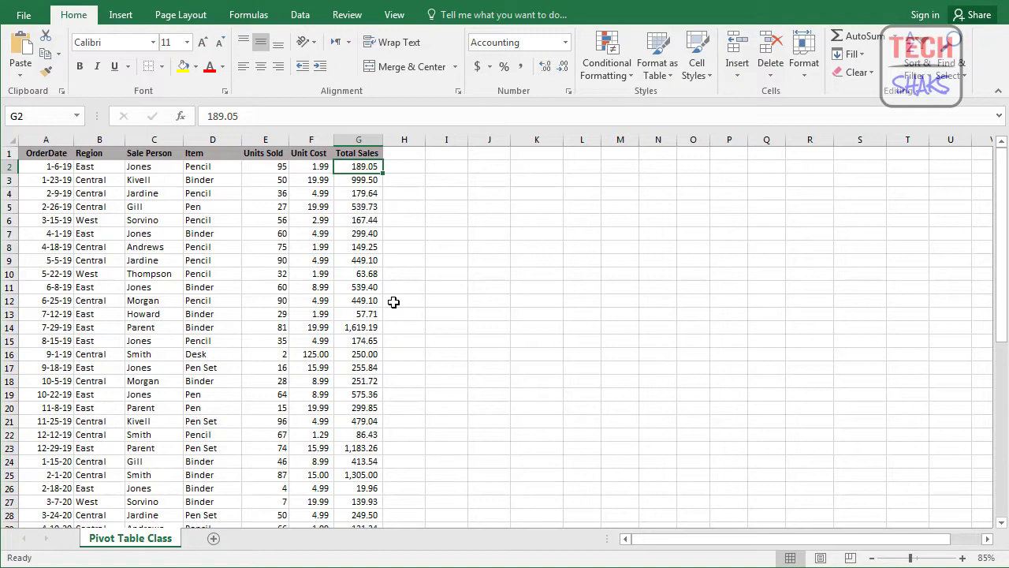
Start inserting a PivotTable from the order data and check that the source range A1:G44 covers every record.
{"action": "left_click", "coordinate": [202, 249]}
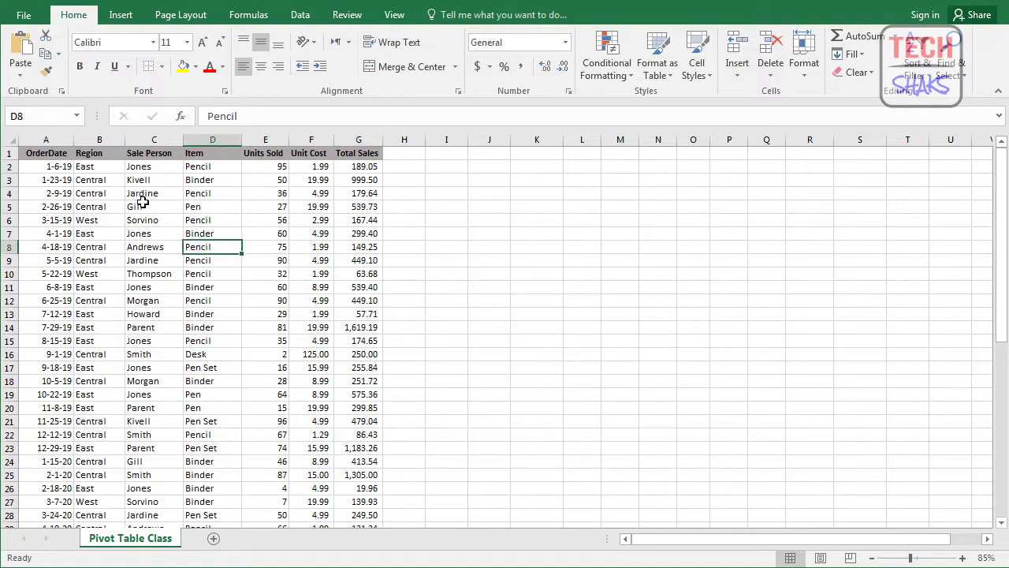
{"action": "left_click", "coordinate": [143, 202]}
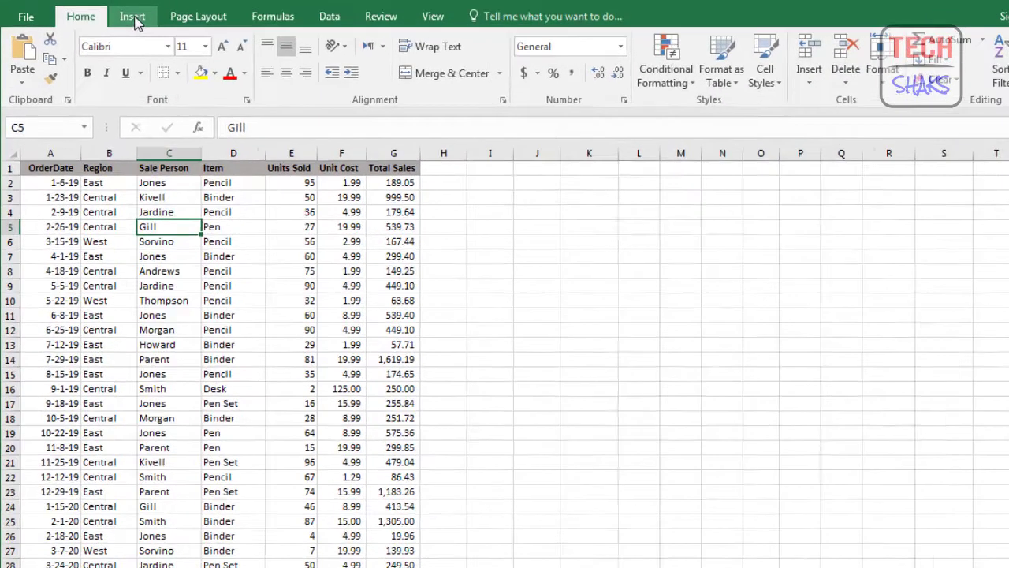
{"action": "left_click", "coordinate": [121, 15]}
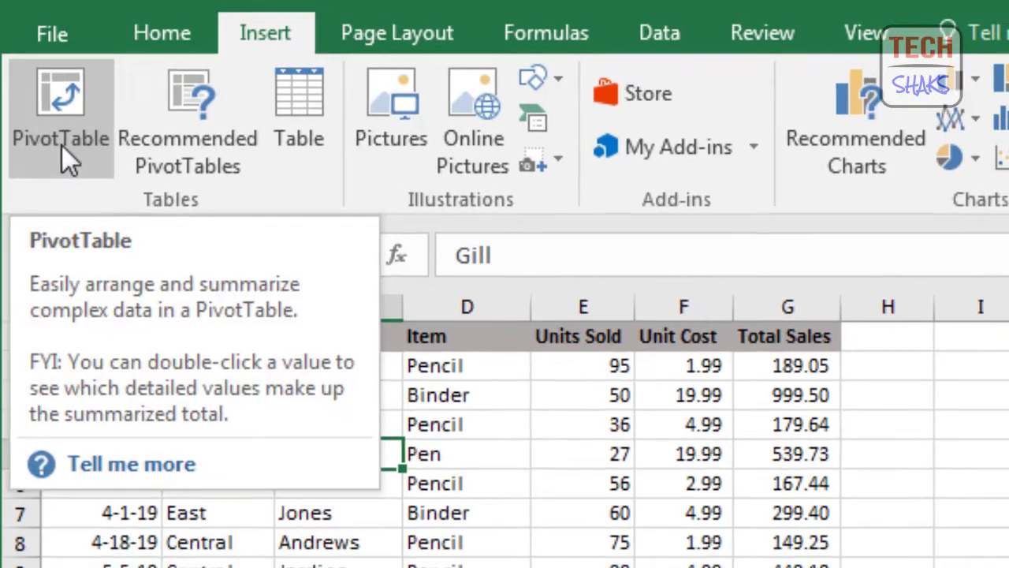
{"action": "left_click", "coordinate": [63, 146]}
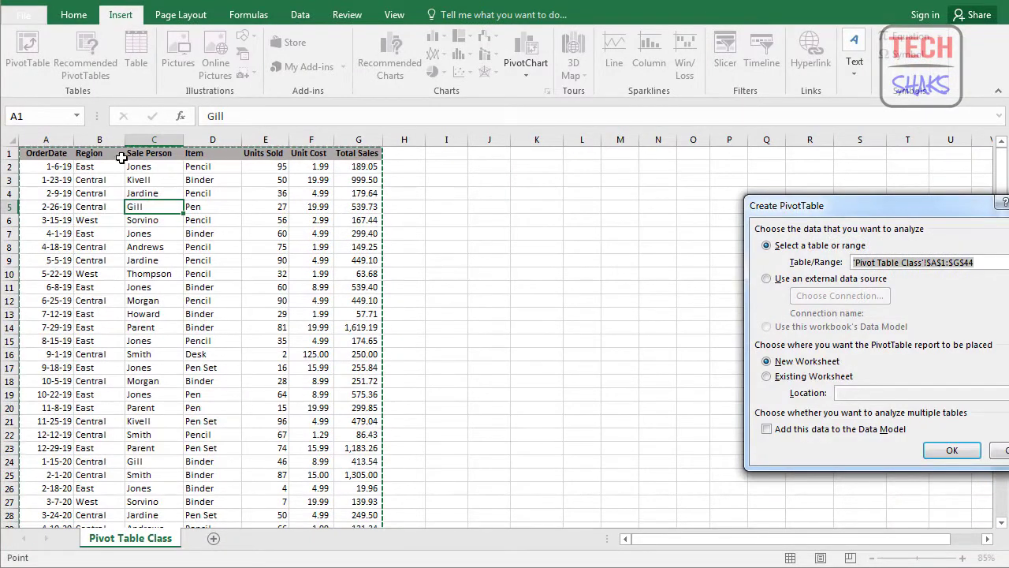
{"action": "scroll", "coordinate": [218, 328], "scroll_direction": "down", "scroll_amount": 4}
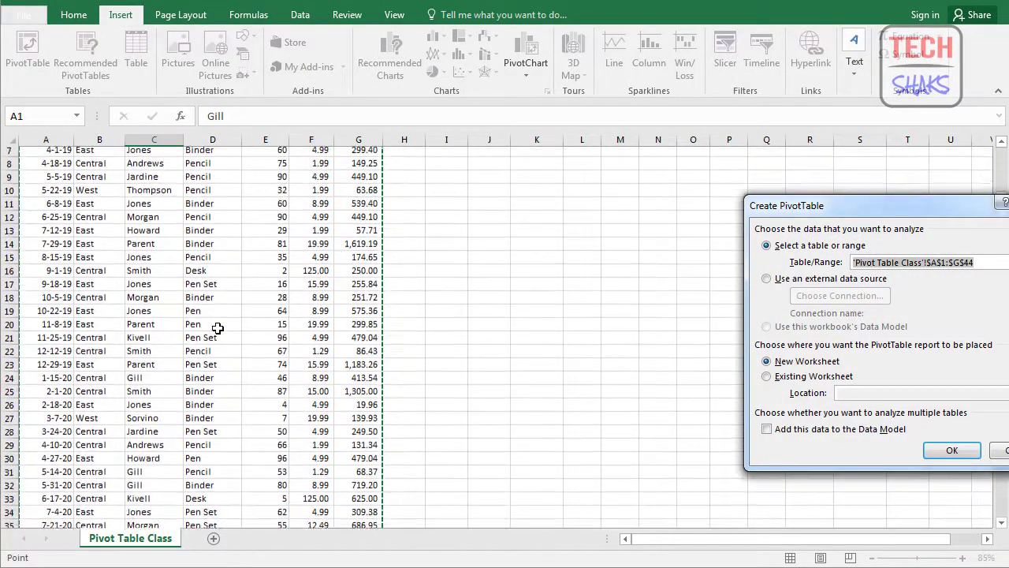
{"action": "scroll", "coordinate": [218, 328], "scroll_direction": "down", "scroll_amount": 3}
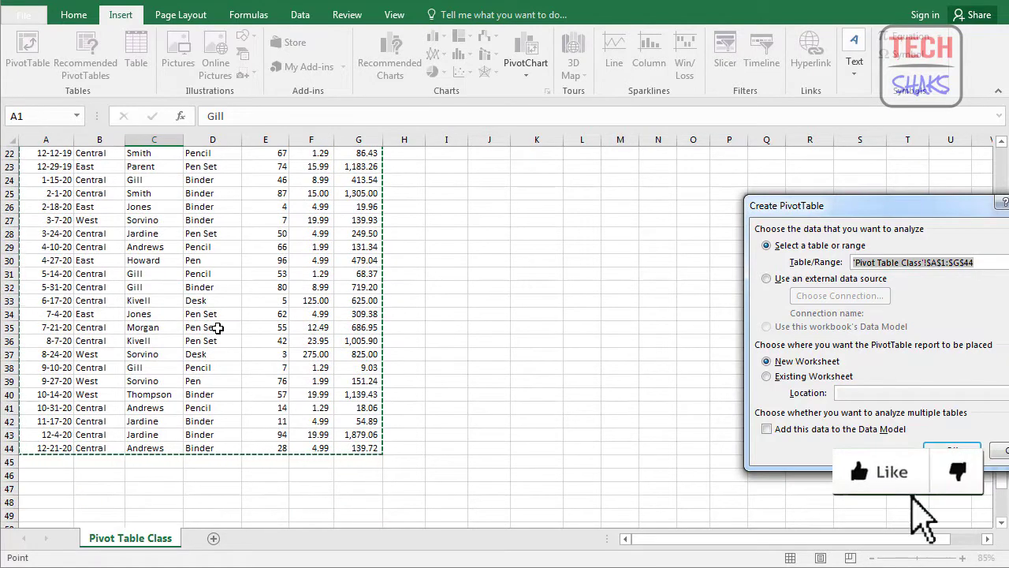
{"action": "scroll", "coordinate": [217, 328], "scroll_direction": "up", "scroll_amount": 4}
{"action": "scroll", "coordinate": [218, 328], "scroll_direction": "up", "scroll_amount": 3}
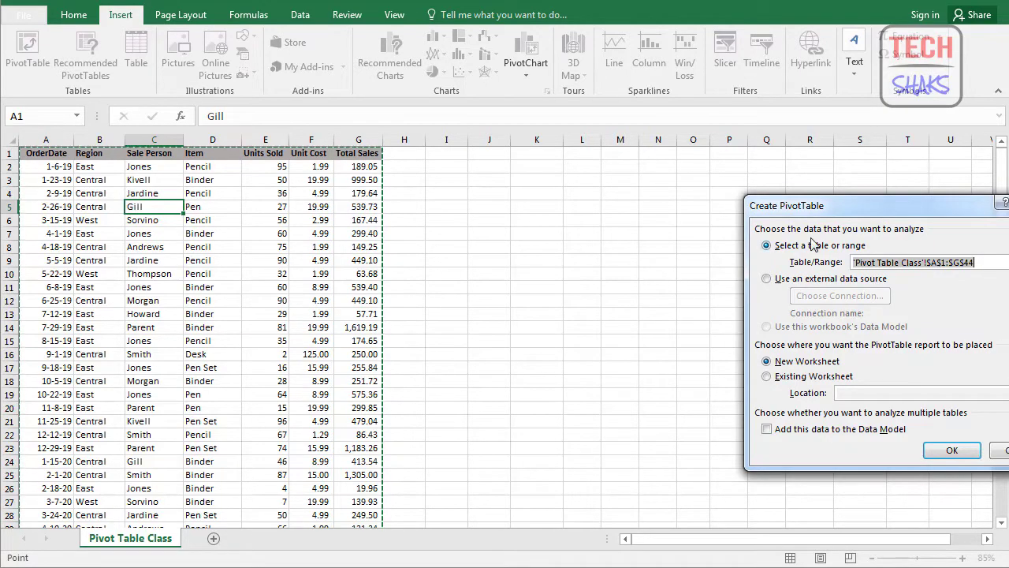
Create the PivotTable on the existing worksheet "Pivot Table Class" with its location at cell J2.
{"action": "left_click_drag", "start_coordinate": [855, 209], "coordinate": [584, 173]}
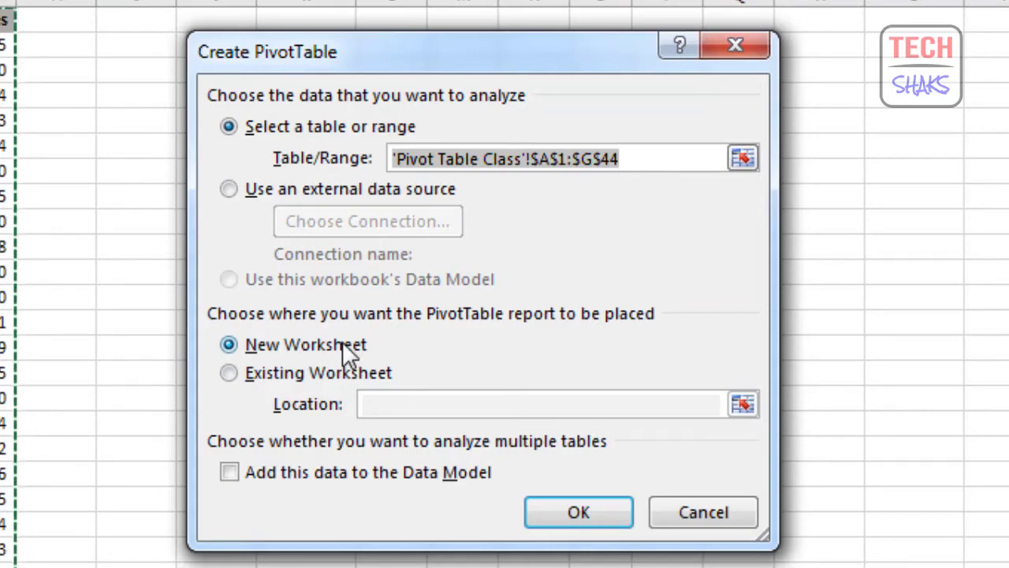
{"action": "left_click", "coordinate": [236, 375]}
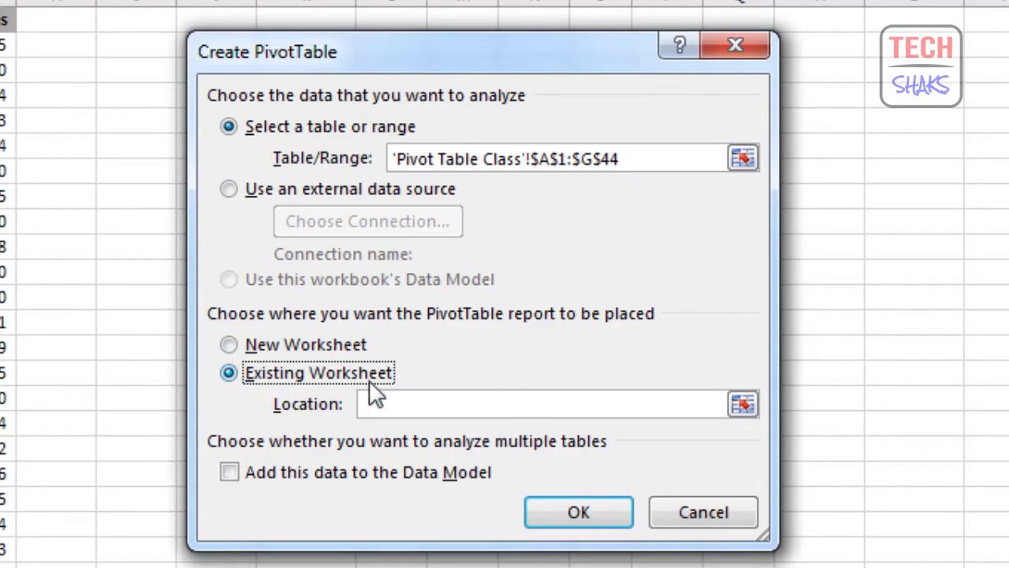
{"action": "left_click_drag", "start_coordinate": [428, 68], "coordinate": [0, 113]}
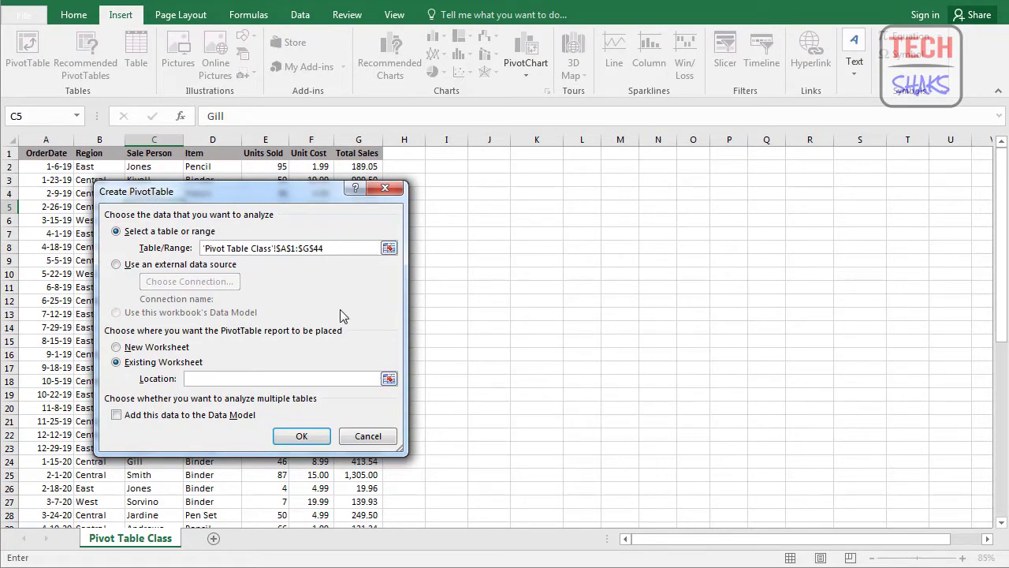
{"action": "left_click", "coordinate": [501, 168]}
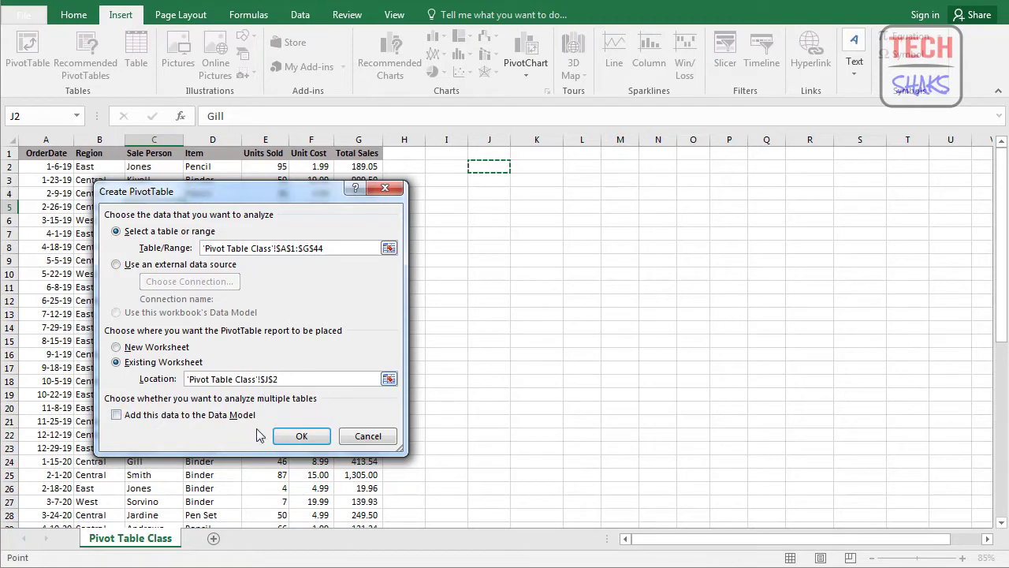
{"action": "left_click", "coordinate": [302, 438]}
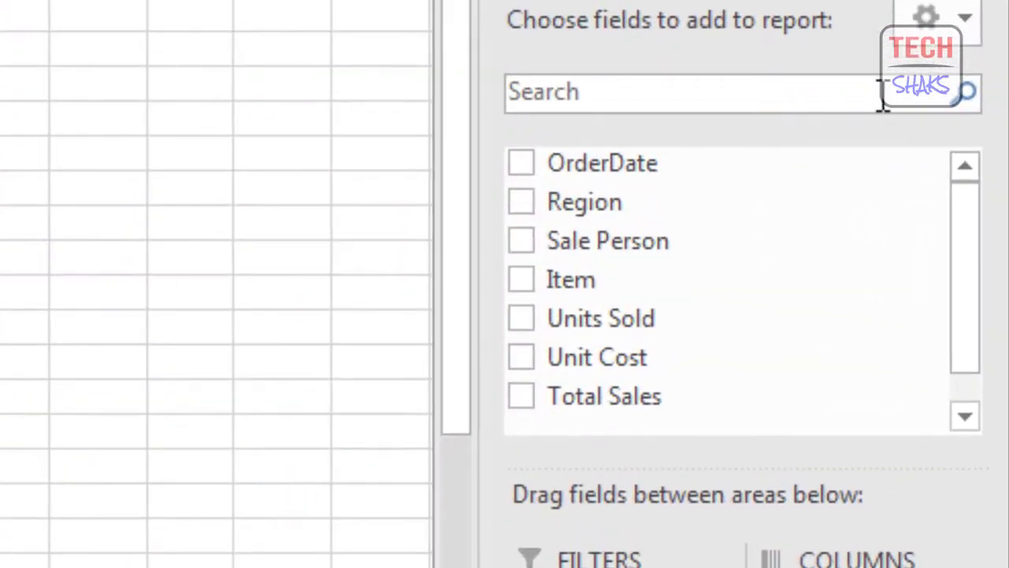
Add Region as the PivotTable's row field and Total Sales as its summed value.
{"action": "mouse_move", "coordinate": [969, 228]}
{"action": "left_mouse_down"}
{"action": "mouse_move", "coordinate": [962, 263]}
{"action": "mouse_move", "coordinate": [975, 272]}
{"action": "mouse_move", "coordinate": [978, 221]}
{"action": "mouse_move", "coordinate": [963, 228]}
{"action": "left_mouse_up"}
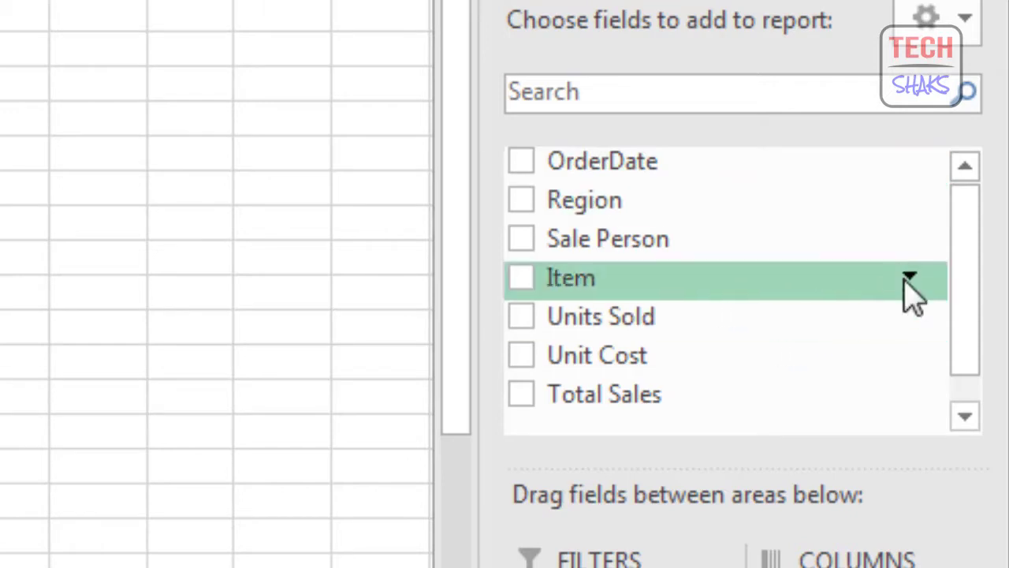
{"action": "mouse_move", "coordinate": [972, 232]}
{"action": "left_mouse_down"}
{"action": "mouse_move", "coordinate": [966, 300]}
{"action": "mouse_move", "coordinate": [968, 218]}
{"action": "left_mouse_up"}
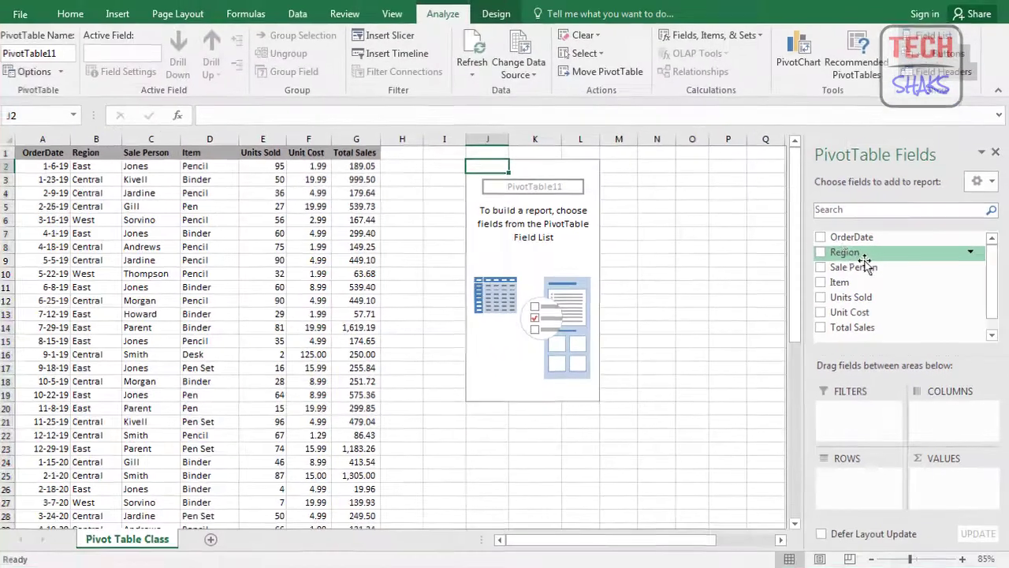
{"action": "left_click", "coordinate": [822, 252]}
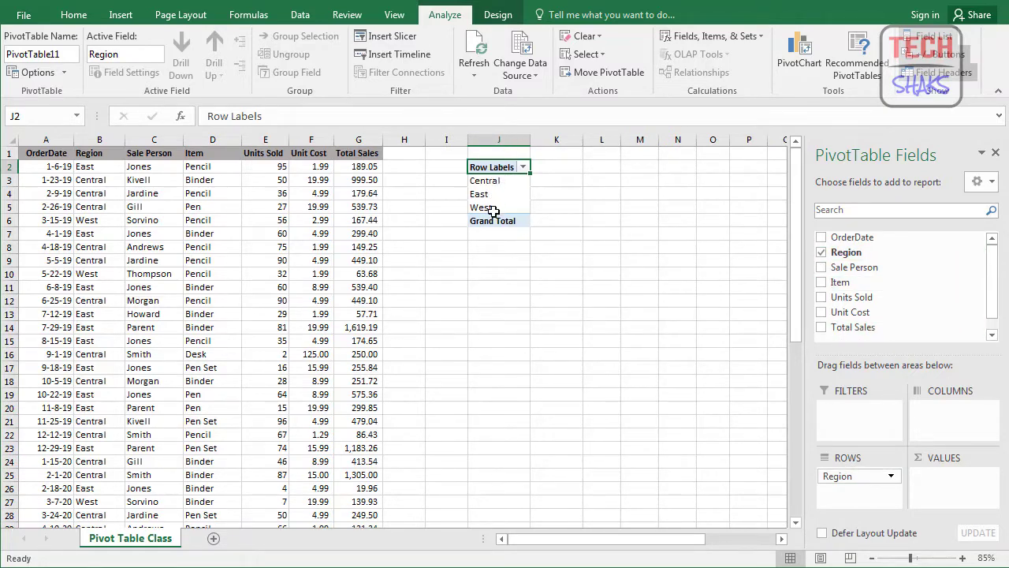
{"action": "left_click", "coordinate": [821, 328]}
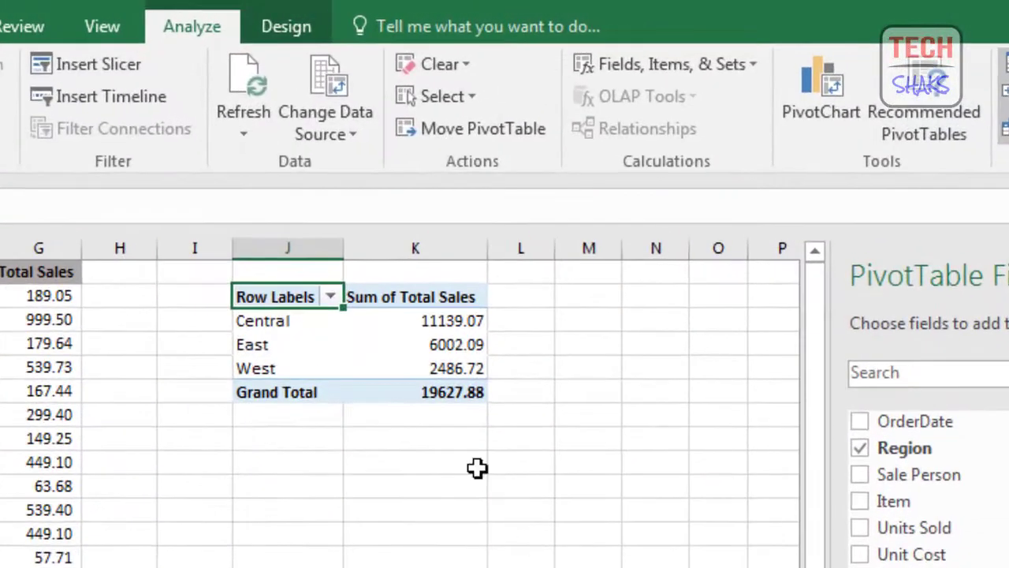
Examine the PivotTable's sales sum for each region and the grand total, and compare them with the source records.
{"action": "left_click", "coordinate": [462, 317]}
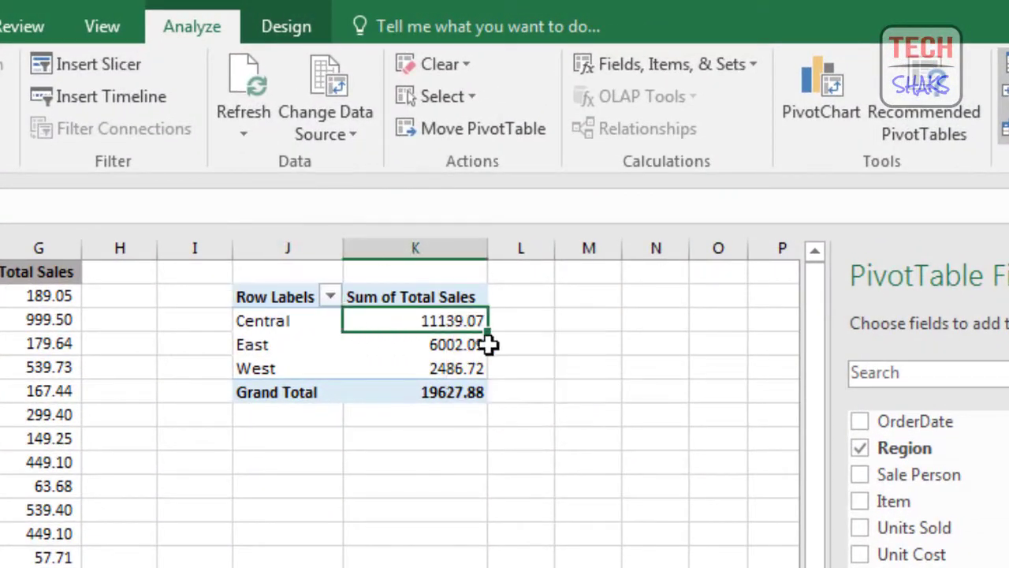
{"action": "left_click", "coordinate": [435, 344]}
{"action": "left_click", "coordinate": [452, 369]}
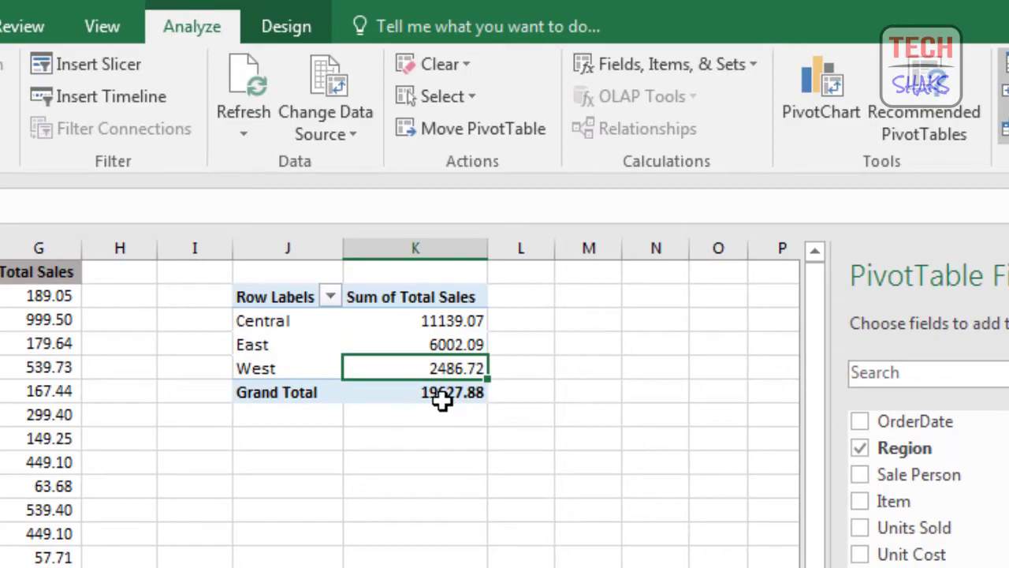
{"action": "left_click", "coordinate": [441, 395]}
{"action": "left_click", "coordinate": [292, 395]}
{"action": "left_click", "coordinate": [446, 388]}
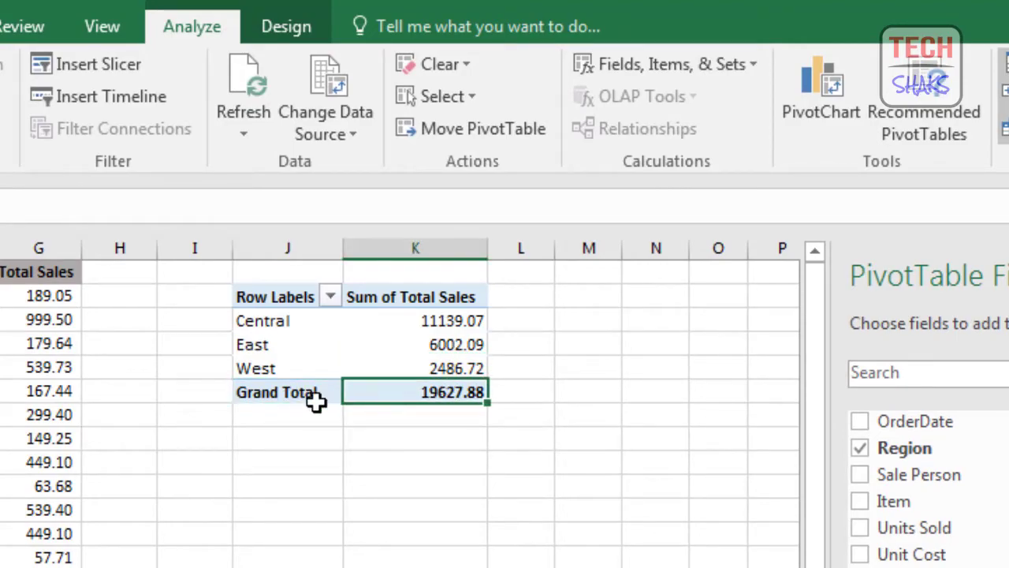
{"action": "left_click", "coordinate": [290, 398]}
{"action": "left_click", "coordinate": [446, 394]}
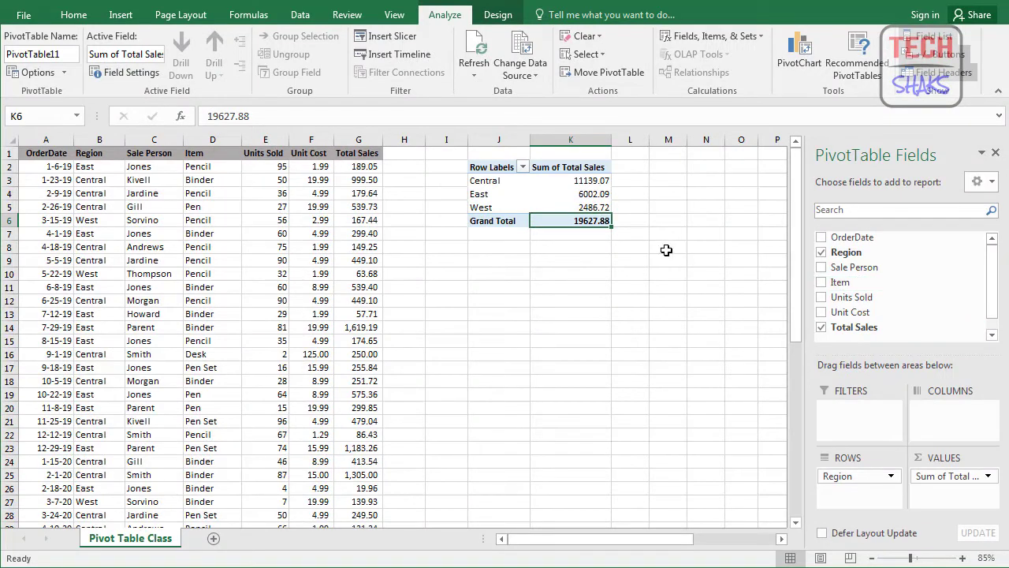
{"action": "mouse_move", "coordinate": [589, 188]}
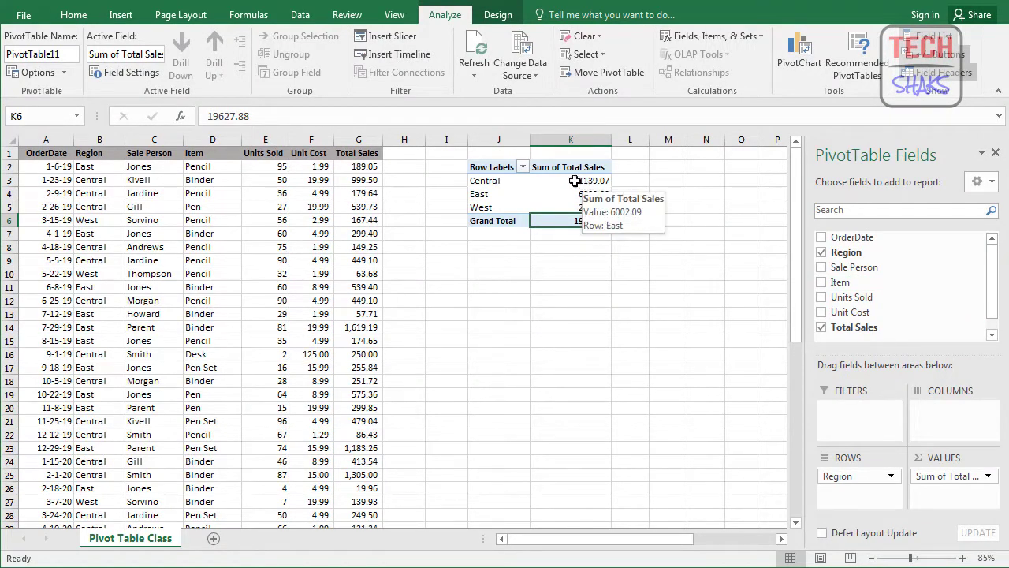
{"action": "mouse_move", "coordinate": [536, 202]}
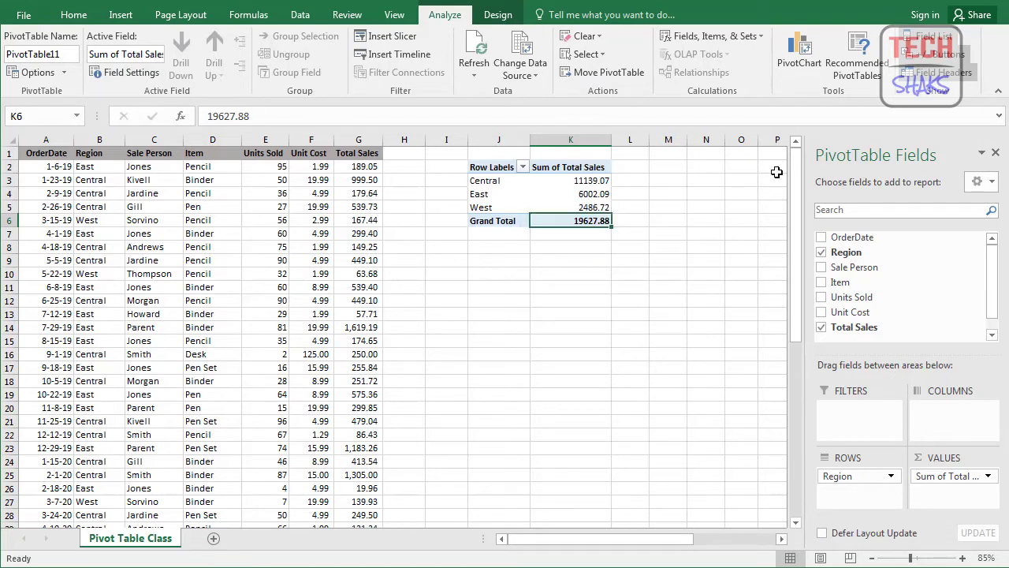
{"action": "left_click", "coordinate": [158, 265]}
{"action": "scroll", "coordinate": [158, 334], "scroll_direction": "down", "scroll_amount": 11}
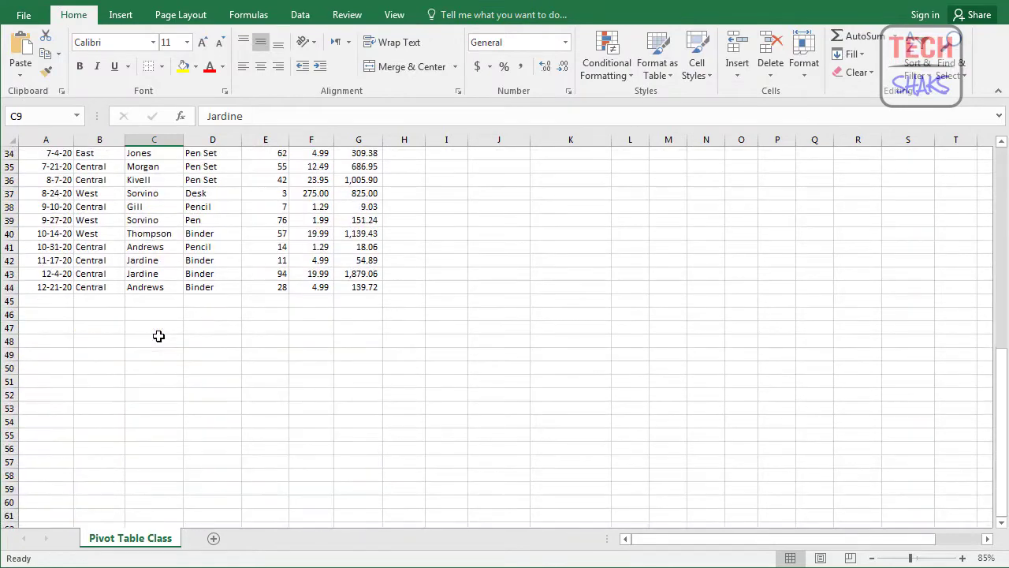
{"action": "scroll", "coordinate": [159, 336], "scroll_direction": "up", "scroll_amount": 11}
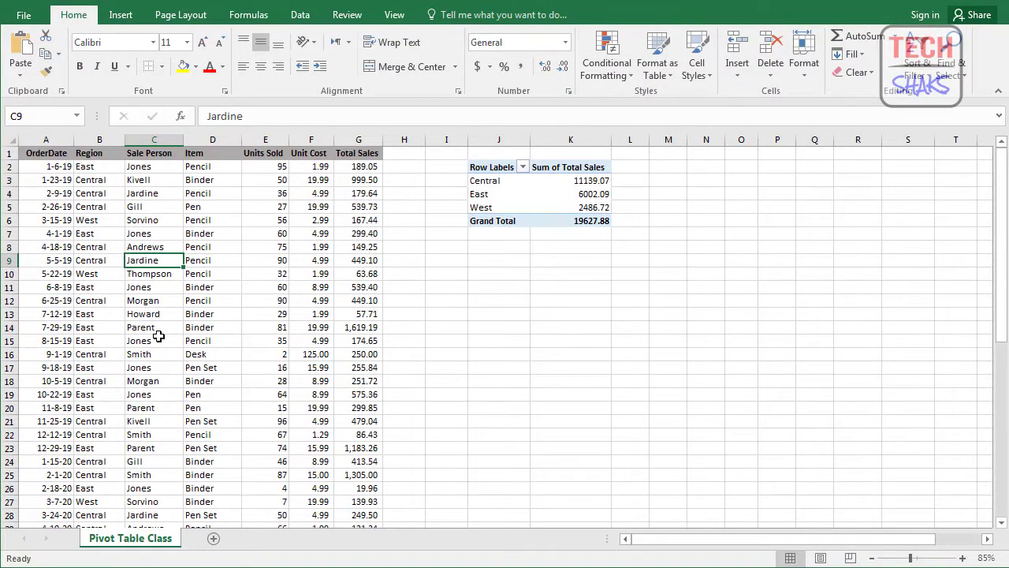
Try breaking down each region's sales by item in the PivotTable, and remove the Item field again.
{"action": "left_click", "coordinate": [550, 186]}
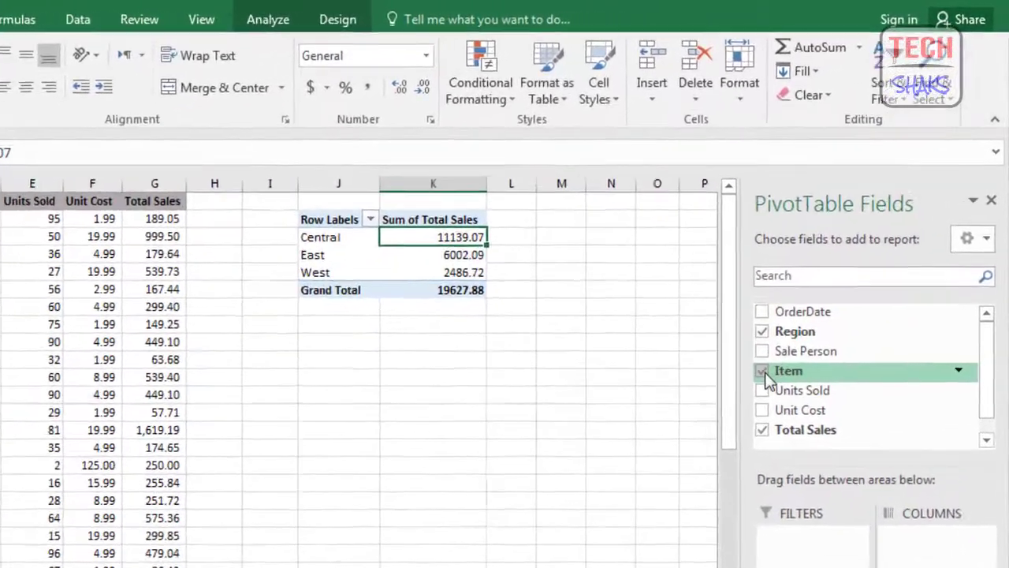
{"action": "left_click", "coordinate": [821, 283]}
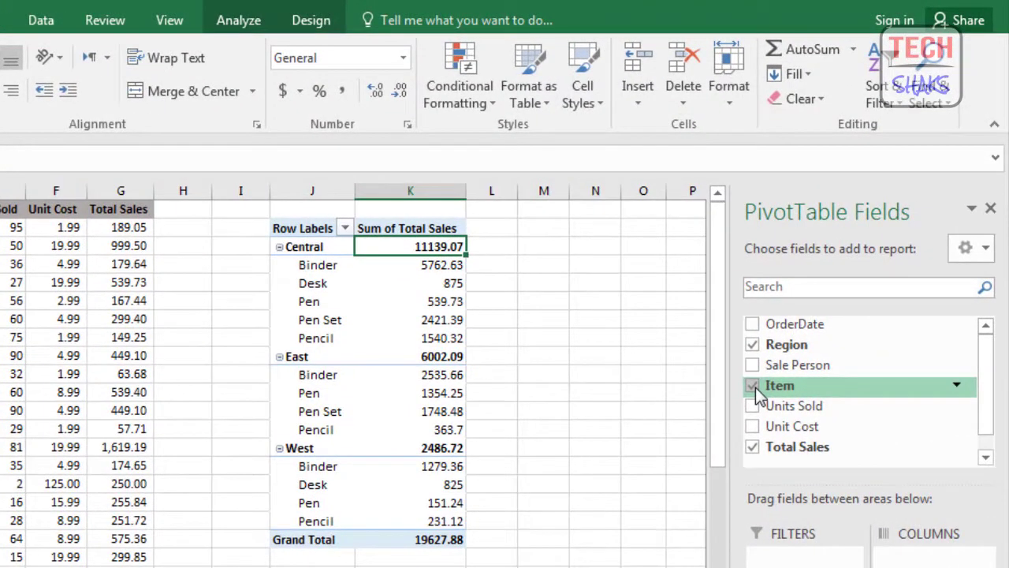
{"action": "left_click", "coordinate": [315, 266]}
{"action": "left_click_drag", "start_coordinate": [315, 265], "coordinate": [313, 294]}
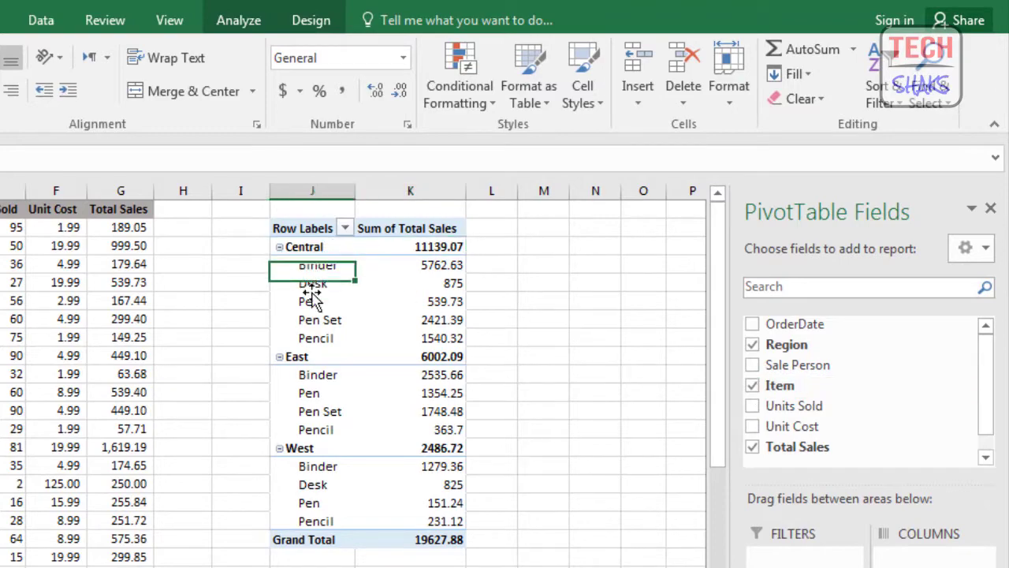
{"action": "left_click", "coordinate": [315, 339]}
{"action": "left_click", "coordinate": [316, 320]}
{"action": "left_click", "coordinate": [319, 296]}
{"action": "left_click", "coordinate": [319, 266]}
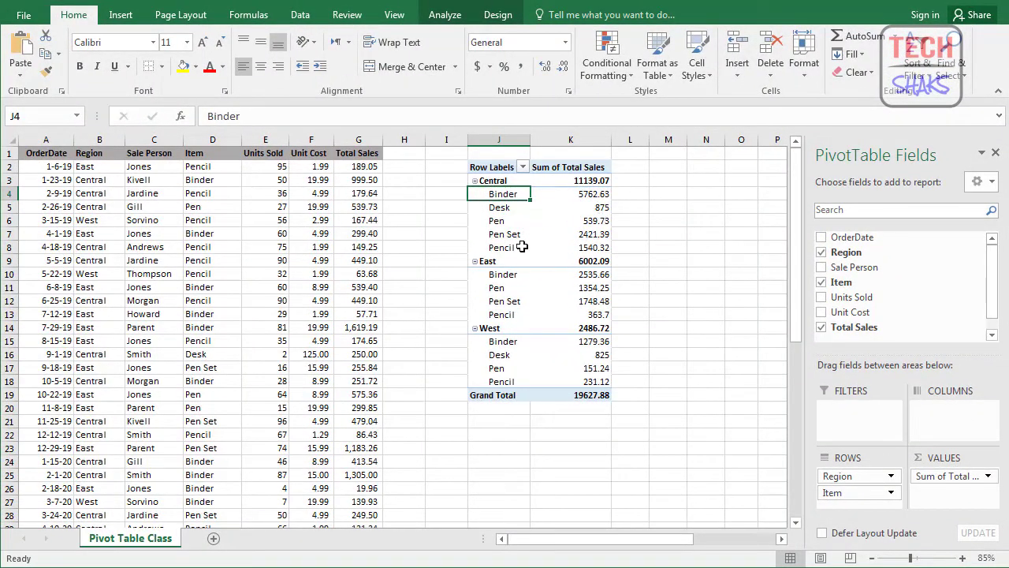
{"action": "left_click", "coordinate": [822, 284]}
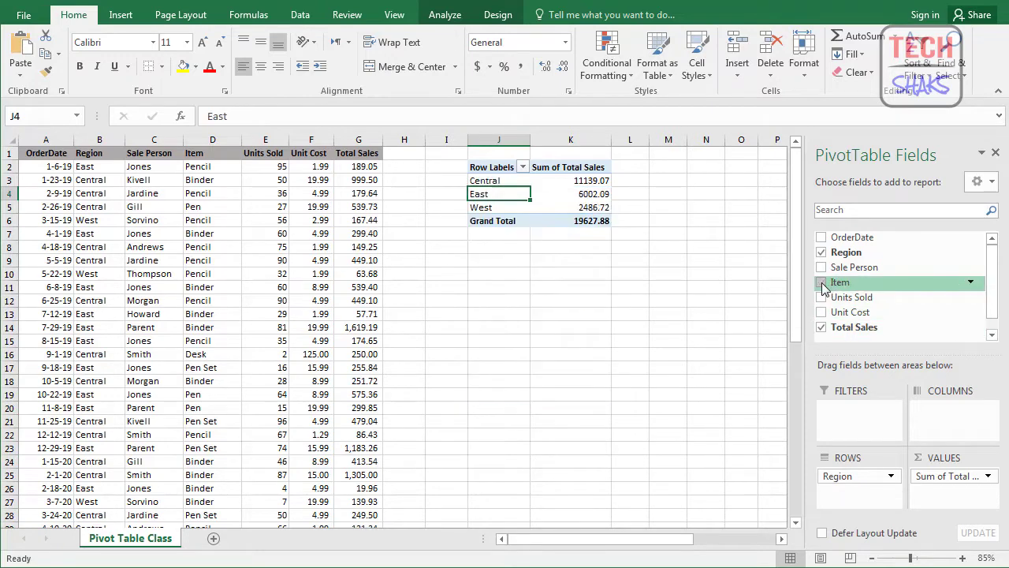
Try breaking down each region's sales by sale person in the PivotTable, and remove the Sale Person field again.
{"action": "left_click", "coordinate": [822, 268]}
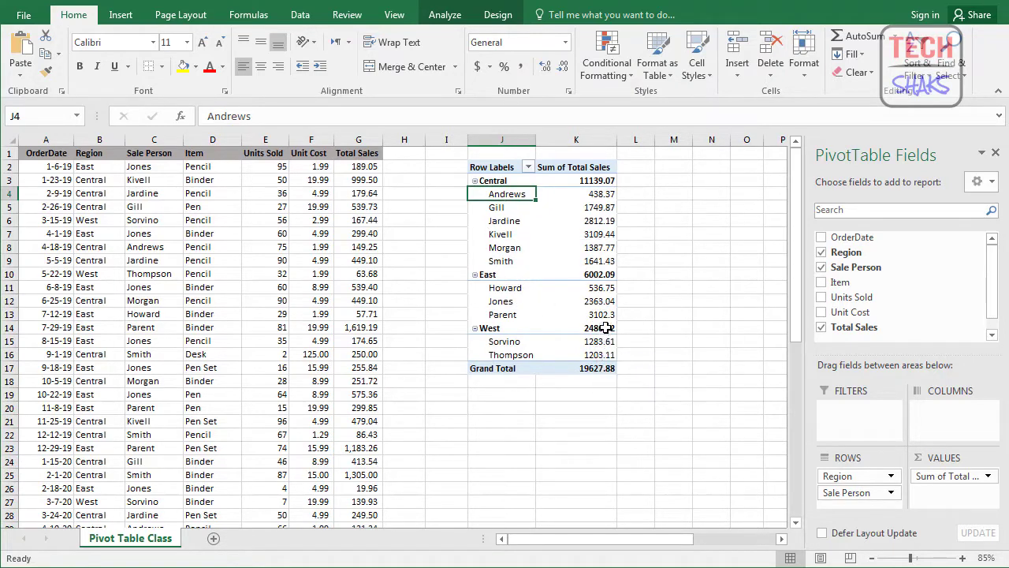
{"action": "left_click", "coordinate": [821, 268]}
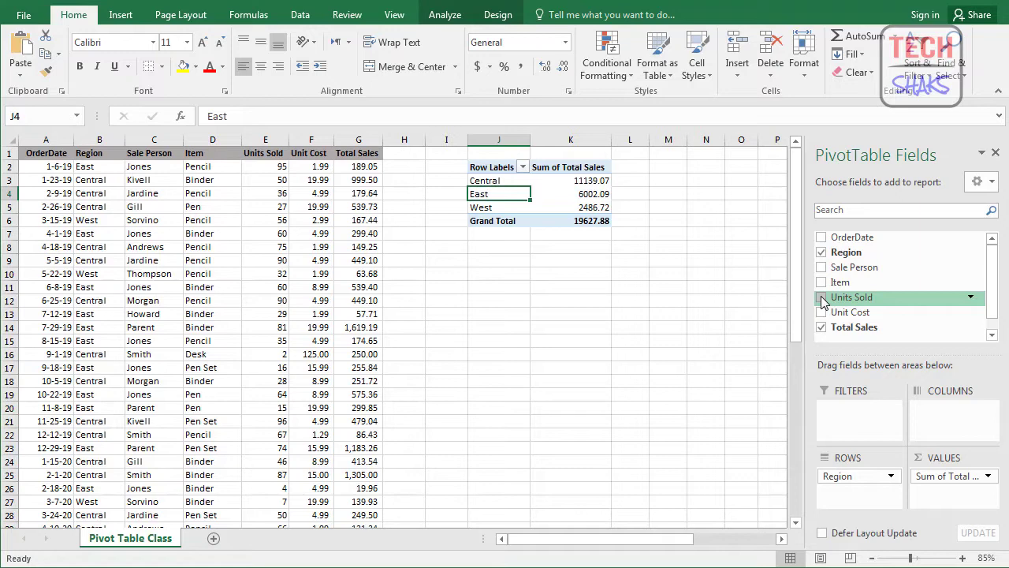
Add Units Sold as a second summed value beside Total Sales and check the sums for each region.
{"action": "left_click", "coordinate": [821, 298]}
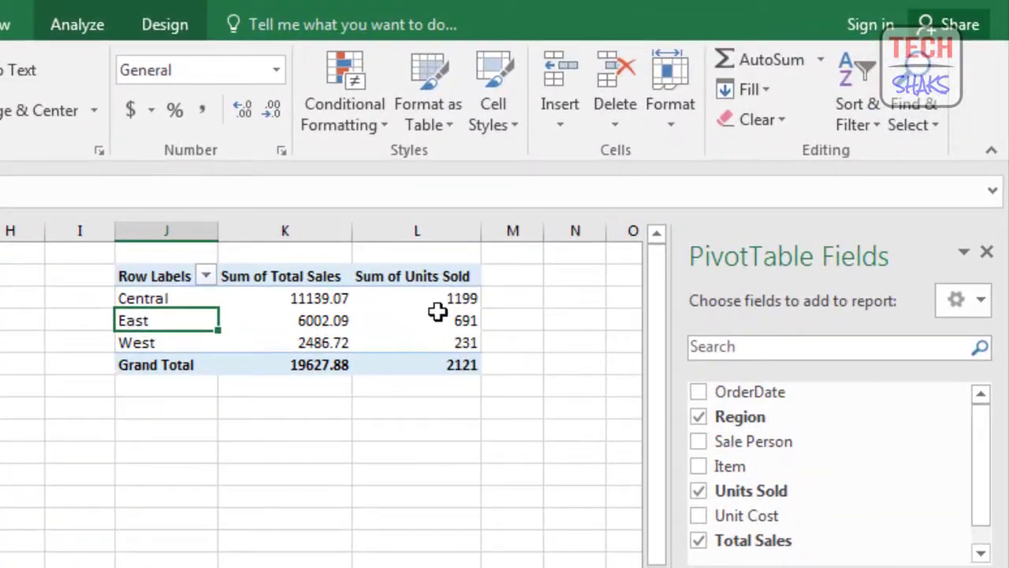
{"action": "mouse_move", "coordinate": [424, 326]}
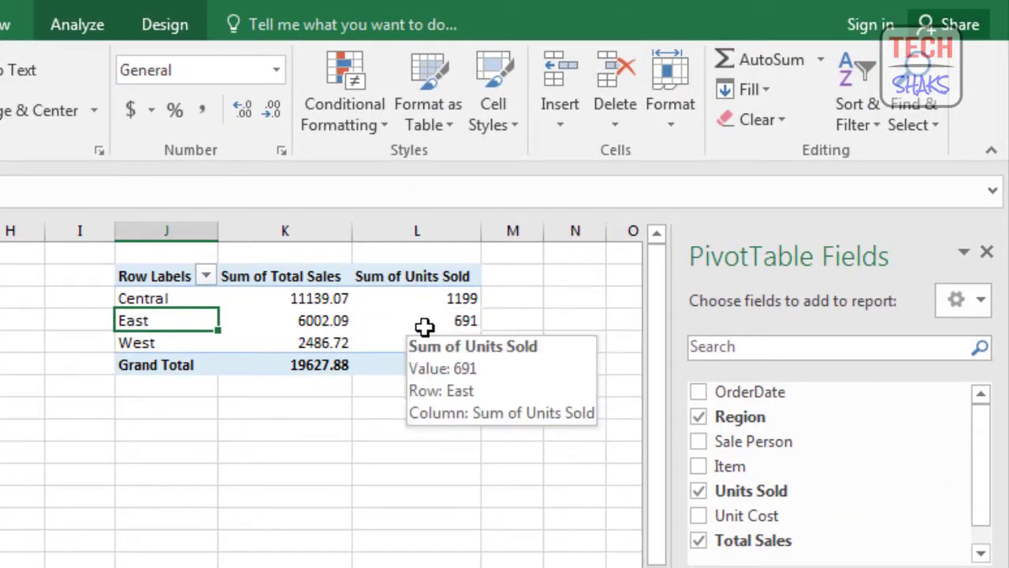
{"action": "mouse_move", "coordinate": [444, 360]}
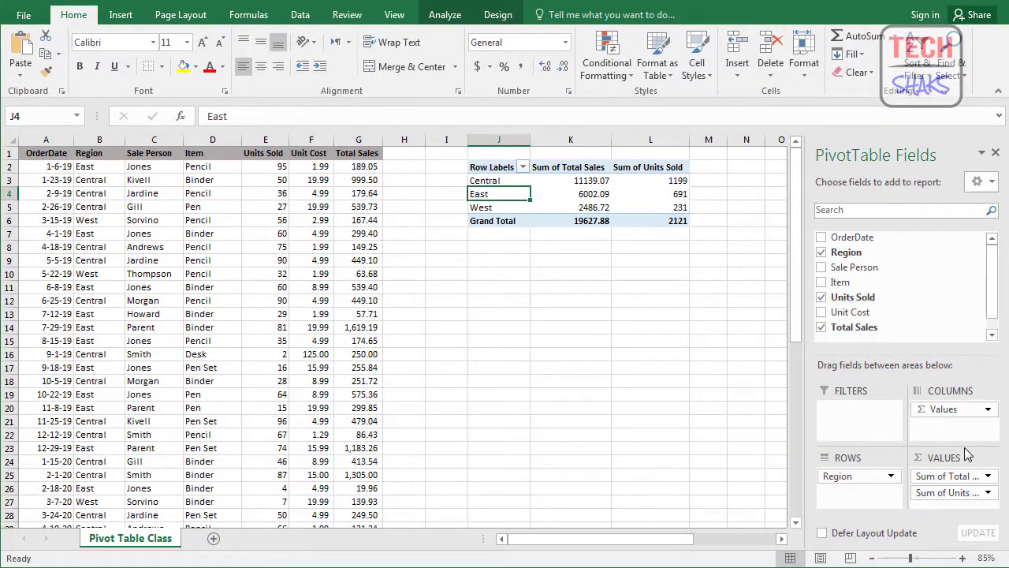
Empty the PivotTable by removing both summed values, Total Sales and Units Sold, and the Region row field.
{"action": "left_click_drag", "start_coordinate": [950, 475], "coordinate": [936, 328]}
{"action": "left_click_drag", "start_coordinate": [957, 478], "coordinate": [937, 330]}
{"action": "left_click", "coordinate": [877, 476]}
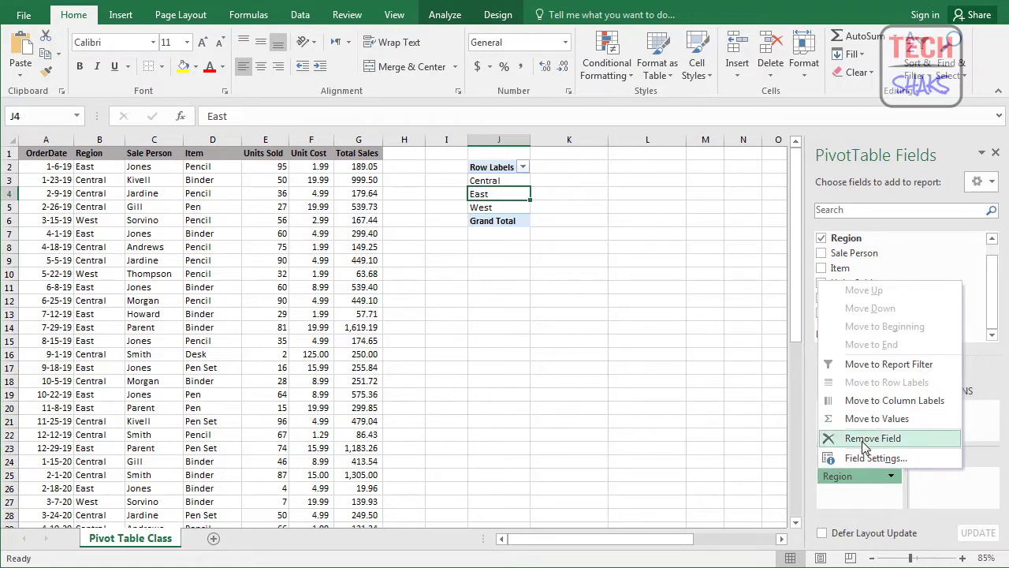
{"action": "left_click", "coordinate": [898, 444]}
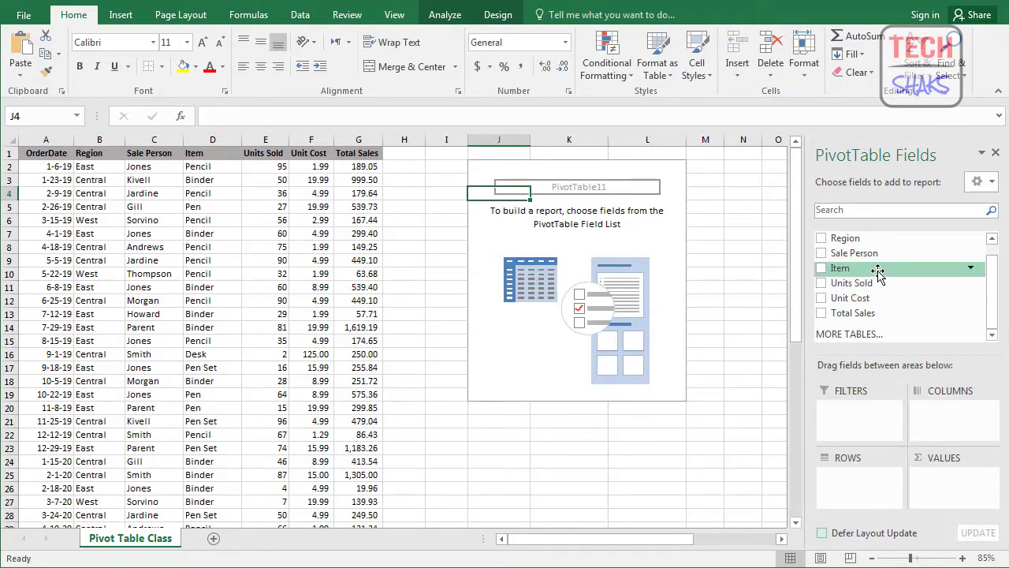
Add Item as the PivotTable's row field with Total Sales as its summed value, and examine each item's sum.
{"action": "left_click_drag", "start_coordinate": [878, 269], "coordinate": [878, 479]}
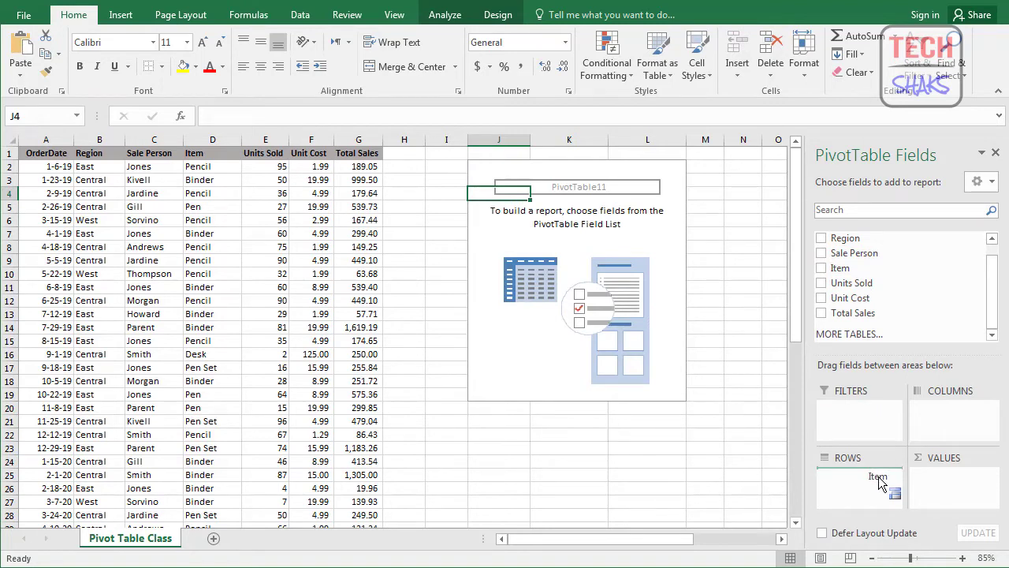
{"action": "left_click_drag", "start_coordinate": [878, 479], "coordinate": [878, 479]}
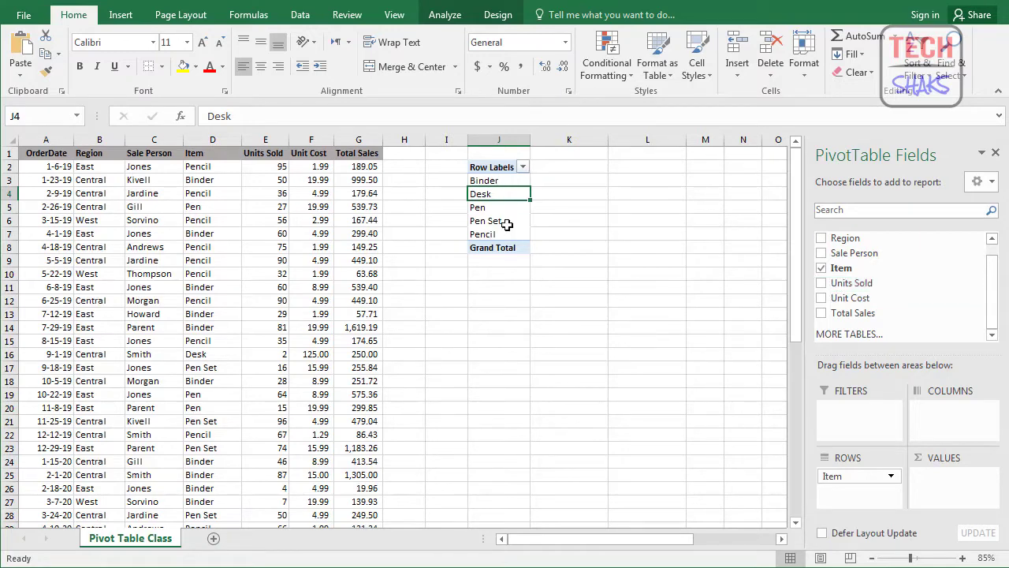
{"action": "left_click", "coordinate": [822, 314]}
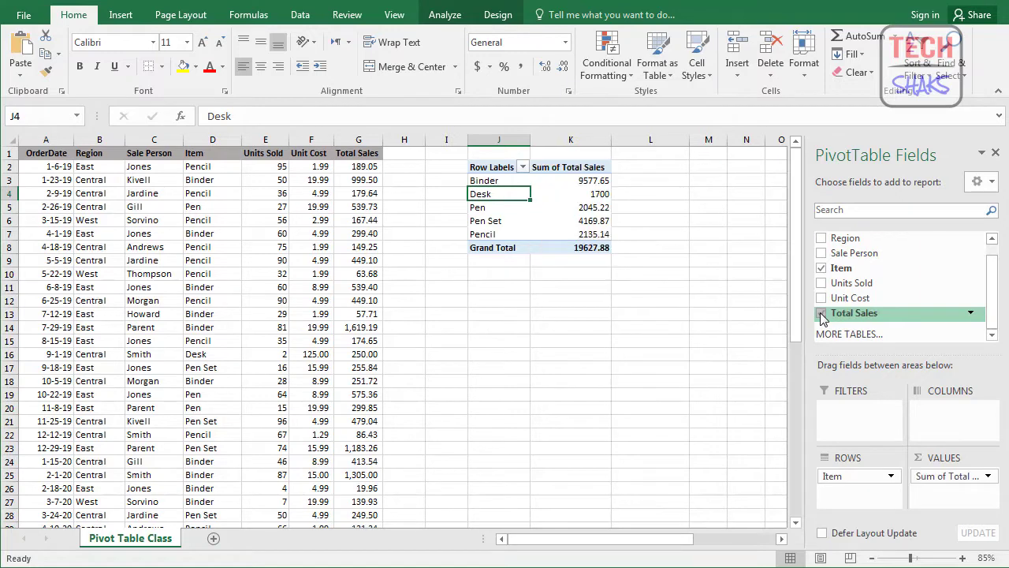
{"action": "left_click", "coordinate": [588, 180]}
{"action": "left_click", "coordinate": [594, 207]}
{"action": "left_click", "coordinate": [594, 233]}
{"action": "left_click", "coordinate": [594, 220]}
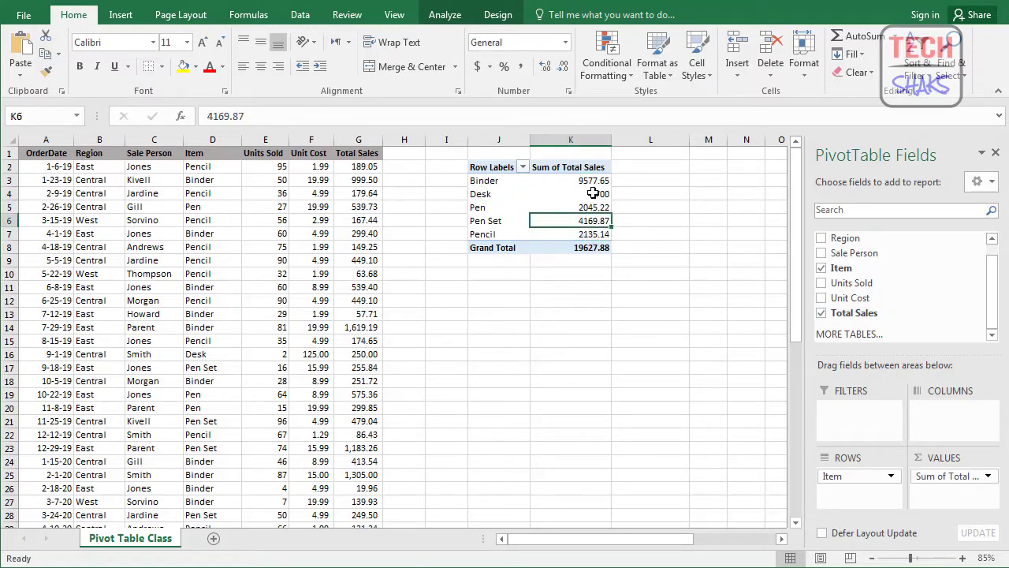
{"action": "left_click", "coordinate": [592, 193]}
{"action": "left_click", "coordinate": [593, 180]}
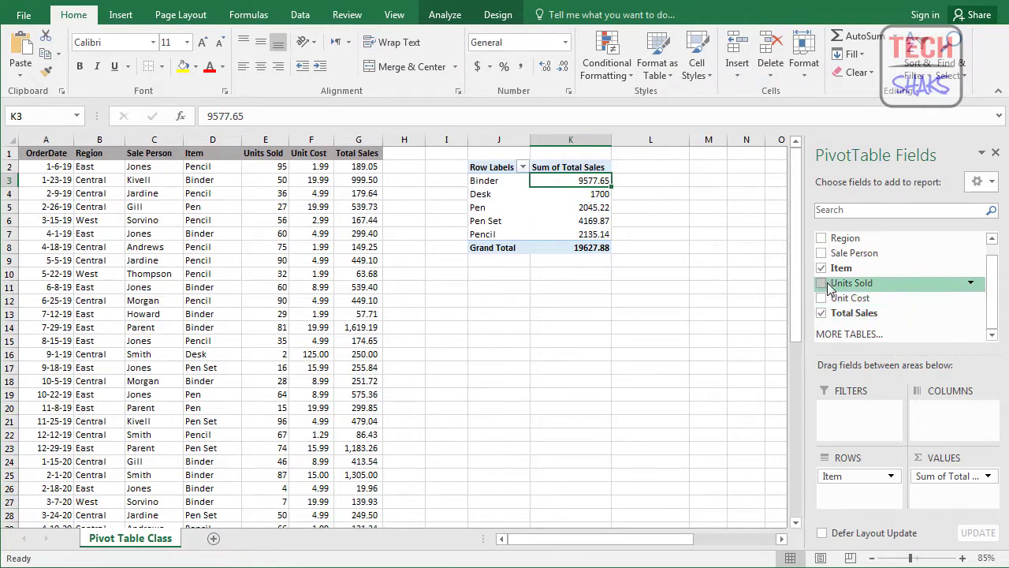
Replace Total Sales with Units Sold as the PivotTable's summed value.
{"action": "left_click", "coordinate": [822, 314]}
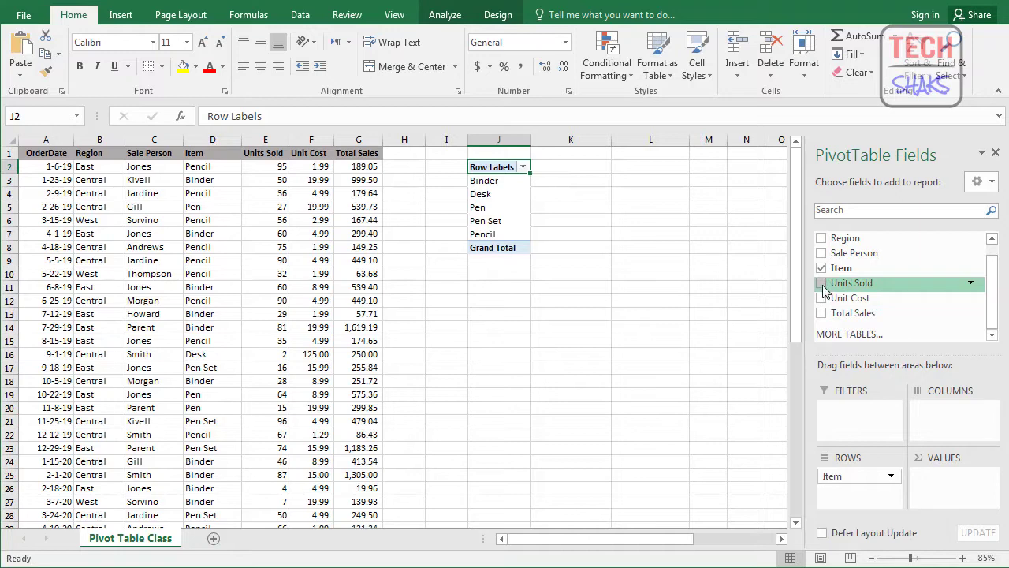
{"action": "left_click", "coordinate": [822, 283]}
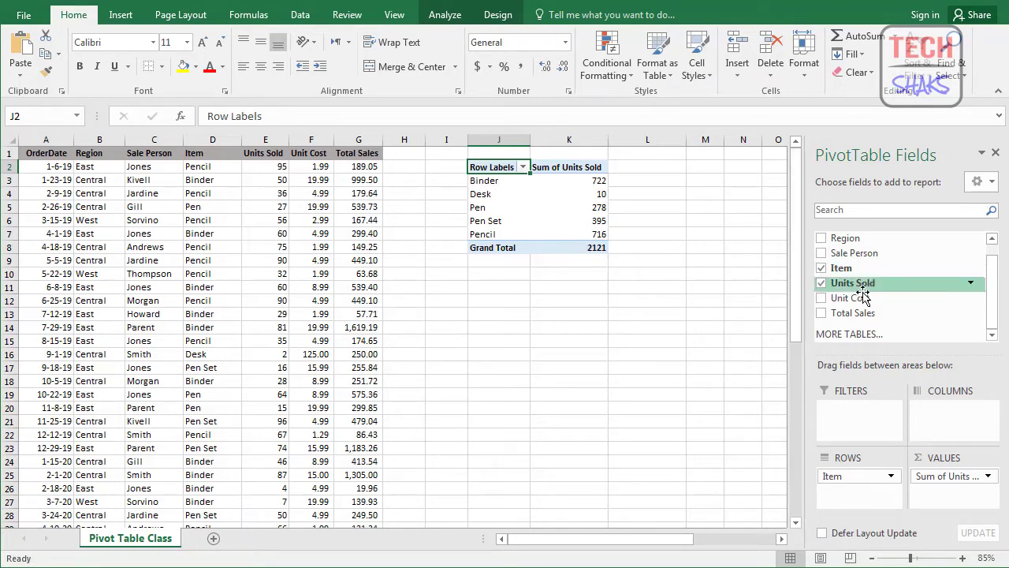
{"action": "left_click", "coordinate": [212, 287]}
{"action": "left_click", "coordinate": [218, 193]}
{"action": "key", "text": "Home"}
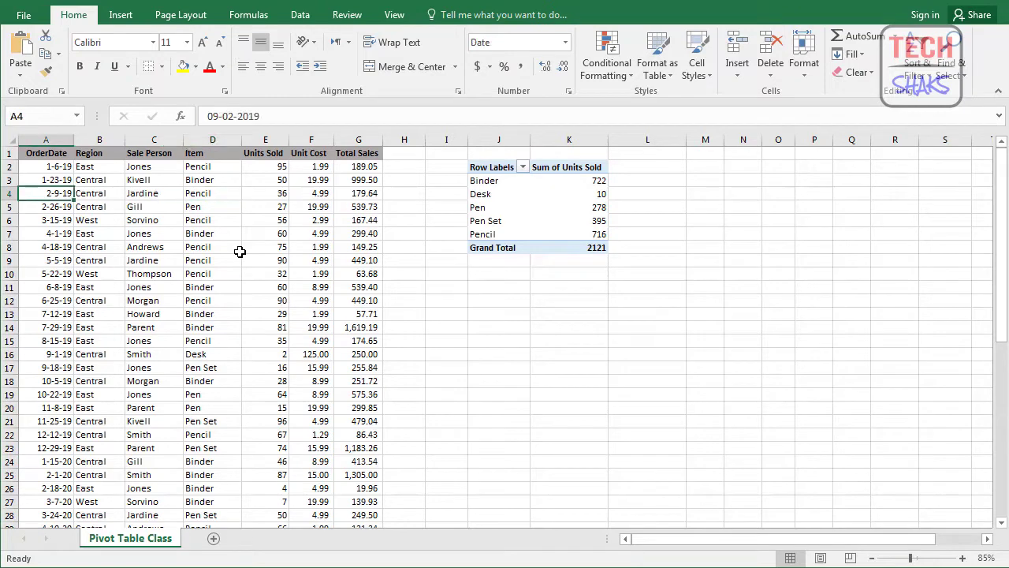
{"action": "key", "text": "Up"}
{"action": "key", "text": "Up"}
{"action": "key", "text": "Up"}
{"action": "key", "text": "Right"}
{"action": "key", "text": "Down"}
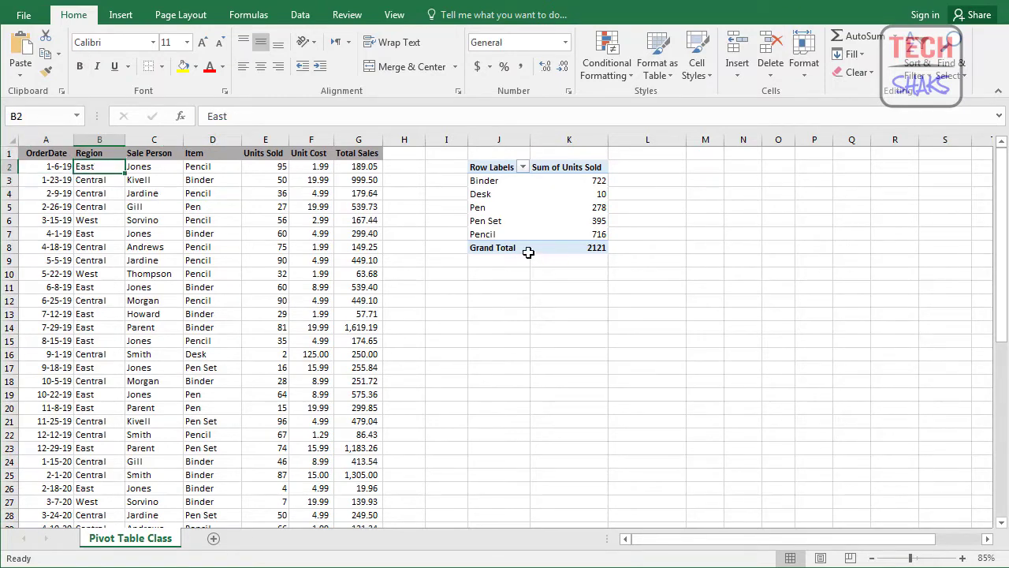
Replace Item with Region as the PivotTable's row field, keeping the sum of Units Sold.
{"action": "left_click", "coordinate": [508, 207]}
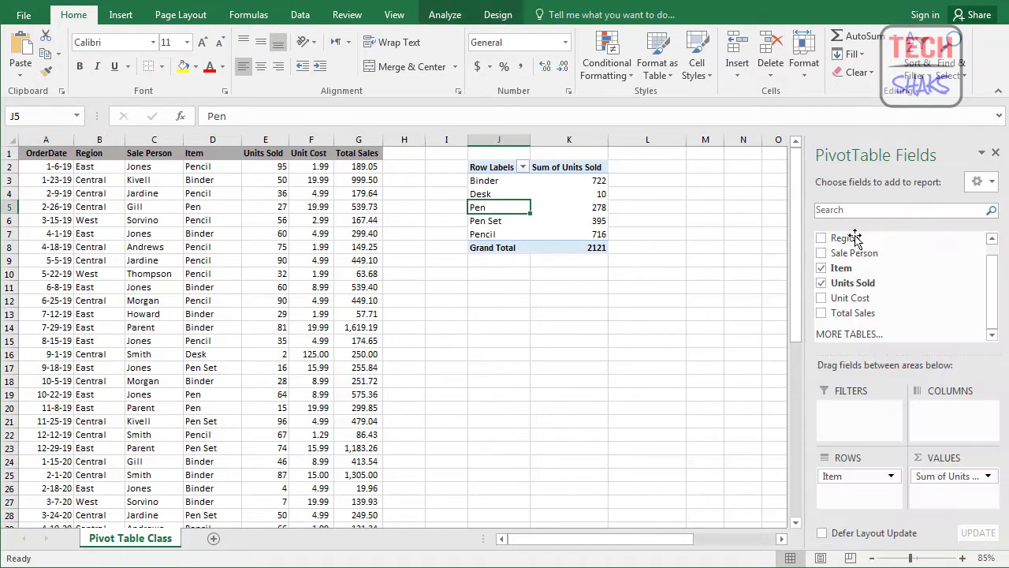
{"action": "left_click", "coordinate": [820, 269]}
{"action": "left_click", "coordinate": [820, 239]}
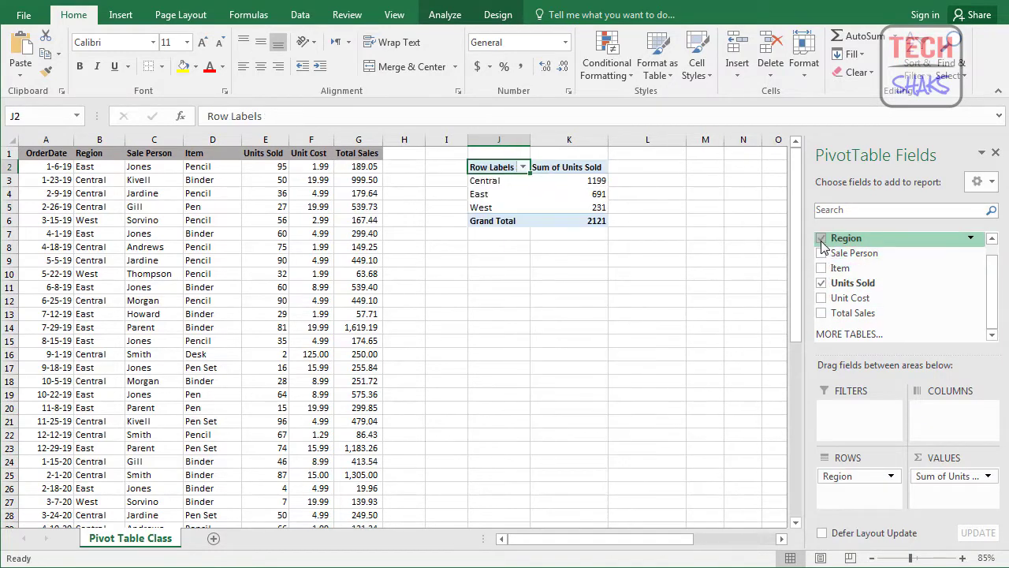
{"action": "left_click", "coordinate": [499, 182]}
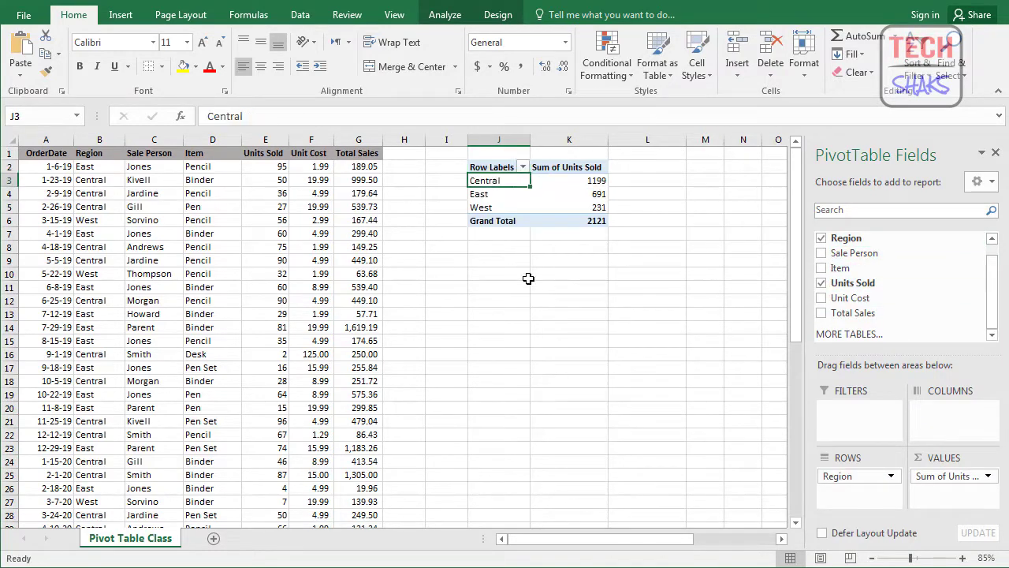
Change the region of the first source record, in cell B2, to South.
{"action": "key", "text": "Home"}
{"action": "key", "text": "Up"}
{"action": "key", "text": "Right"}
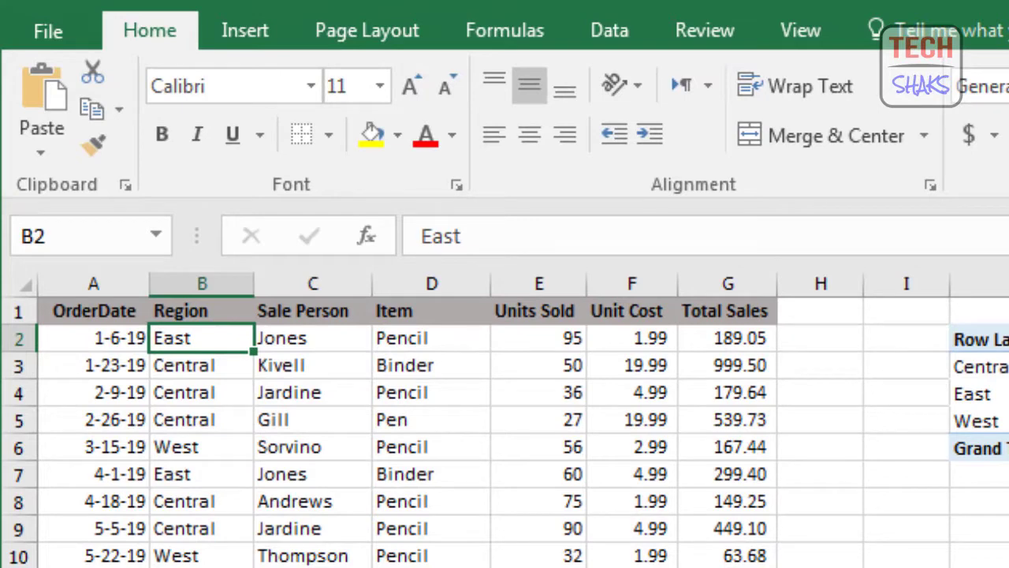
{"action": "type", "text": "South"}
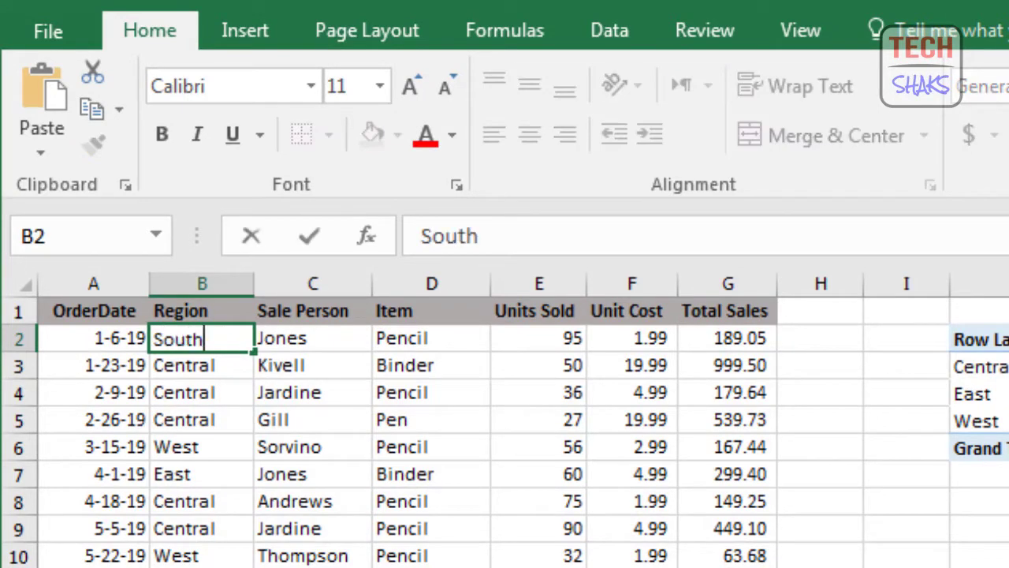
{"action": "key", "text": "Tab"}
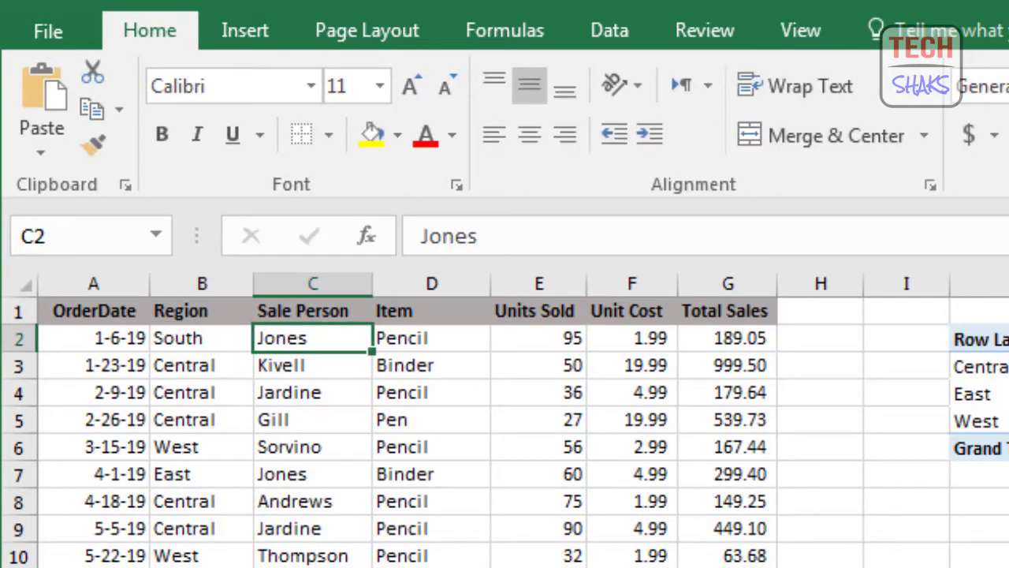
Change the region of the 4-1-19 source record, in cell B7, to South.
{"action": "key", "text": "Left"}
{"action": "key", "text": "Down"}
{"action": "key", "text": "Down"}
{"action": "key", "text": "Down"}
{"action": "key", "text": "Down"}
{"action": "key", "text": "Down"}
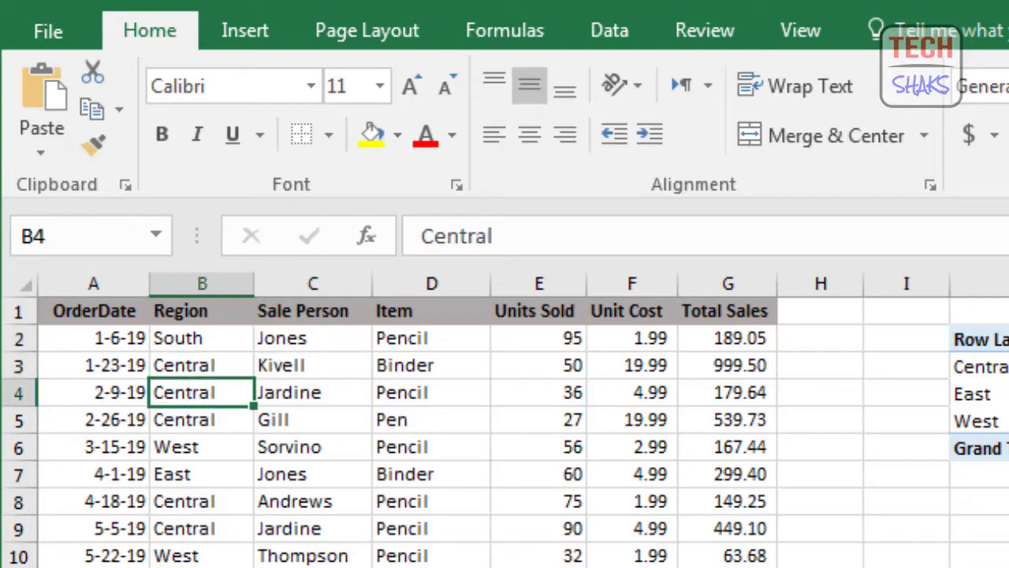
{"action": "type", "text": "South"}
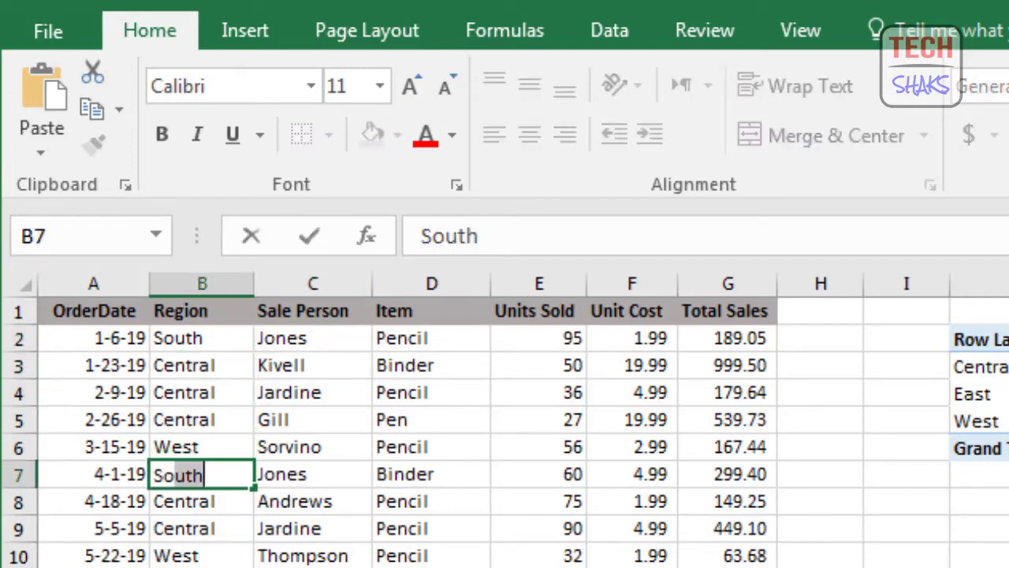
{"action": "key", "text": "Tab"}
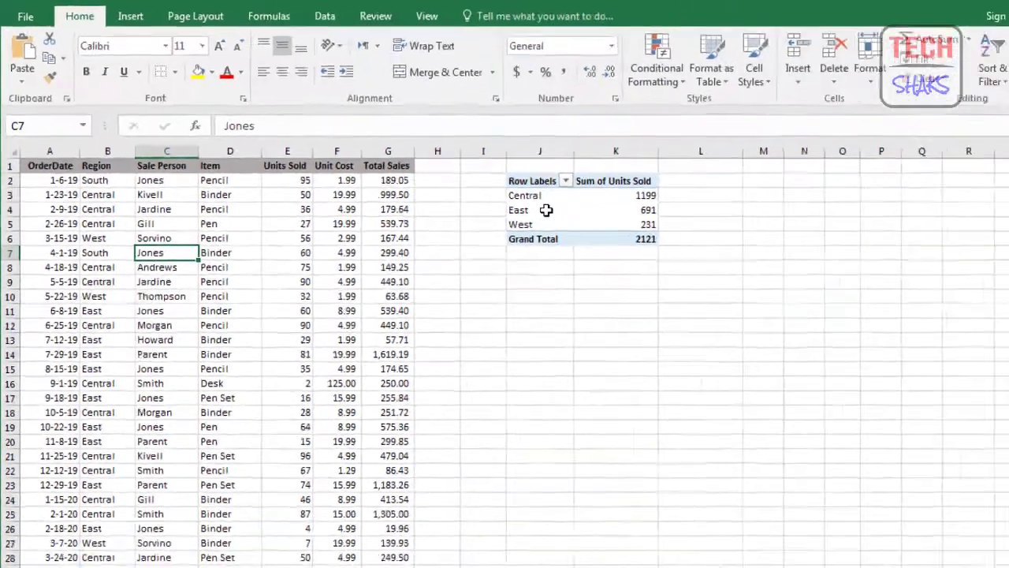
{"action": "left_click", "coordinate": [985, 393]}
{"action": "mouse_move", "coordinate": [586, 199]}
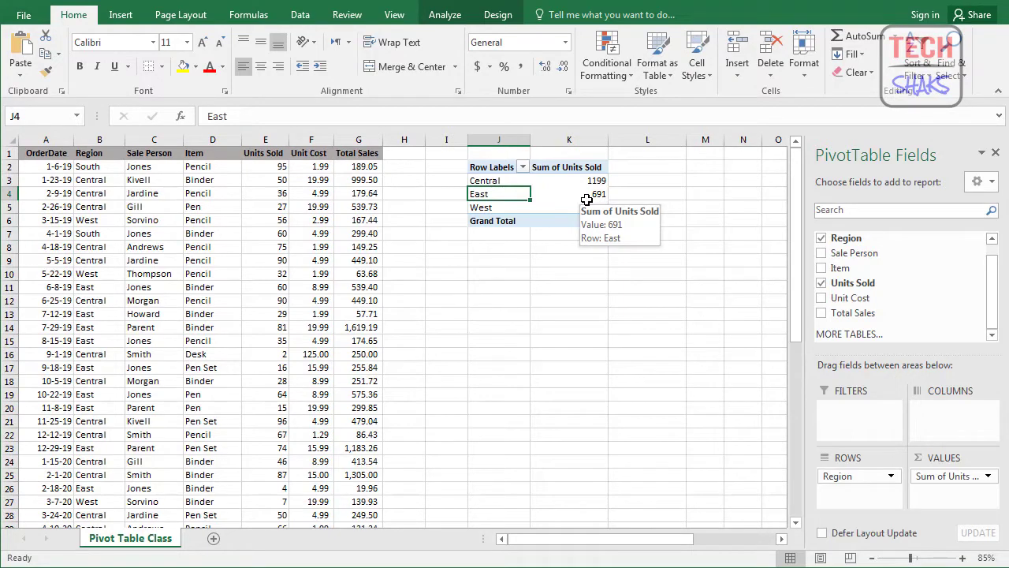
{"action": "left_click", "coordinate": [563, 197]}
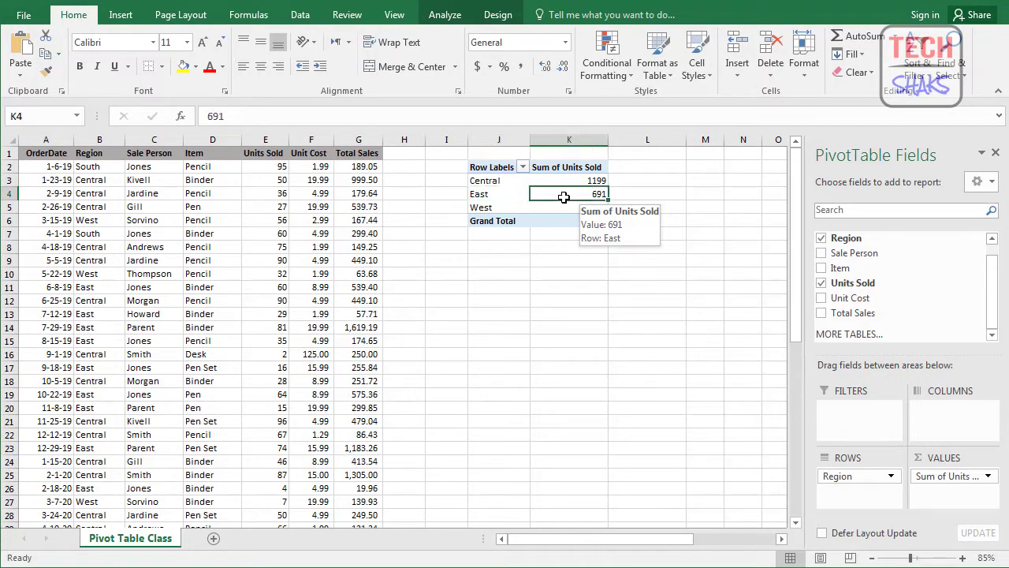
{"action": "right_click", "coordinate": [498, 196]}
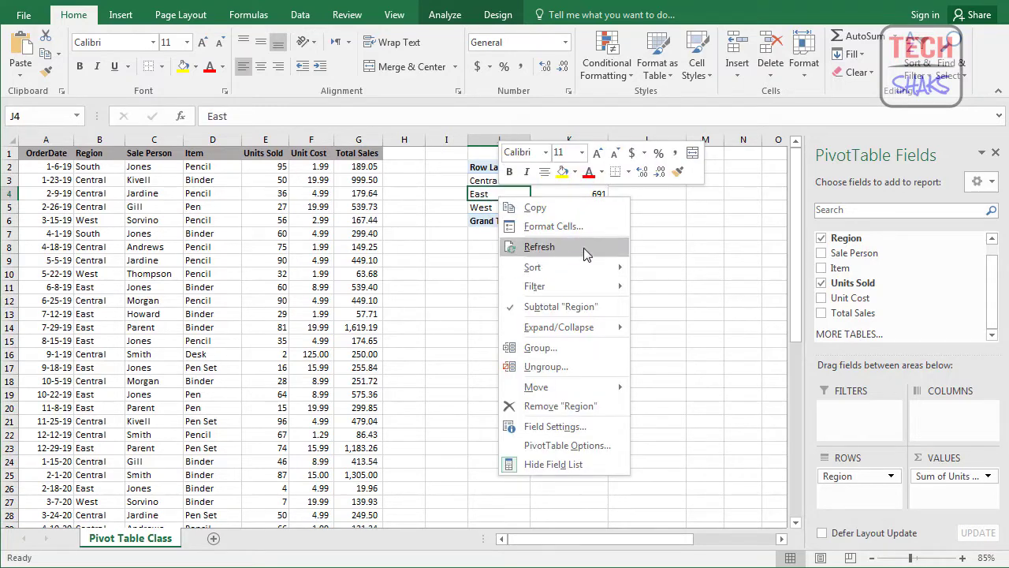
{"action": "left_click", "coordinate": [474, 189]}
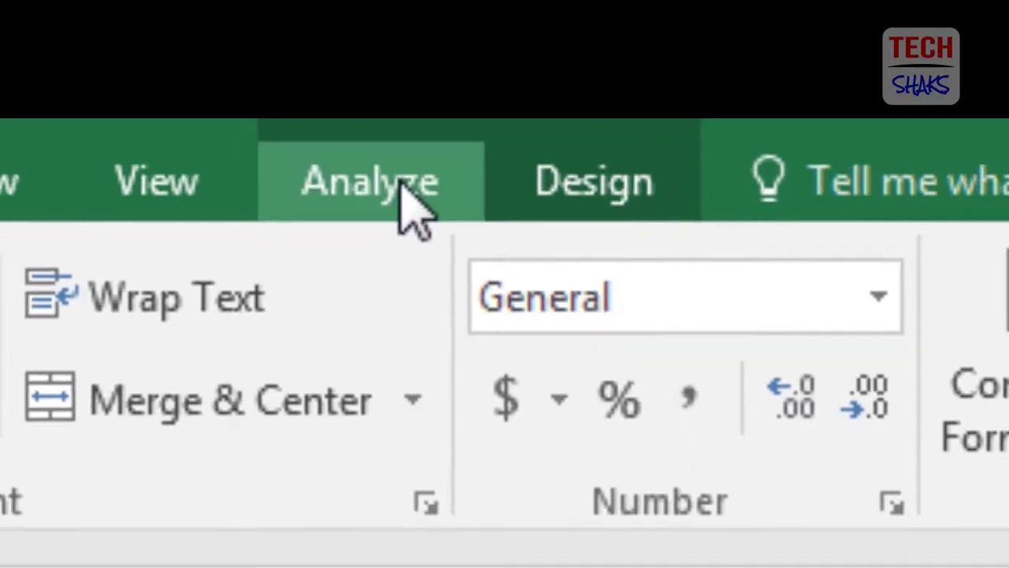
Run Refresh All to update the PivotTable with the edited source records.
{"action": "left_click", "coordinate": [392, 202]}
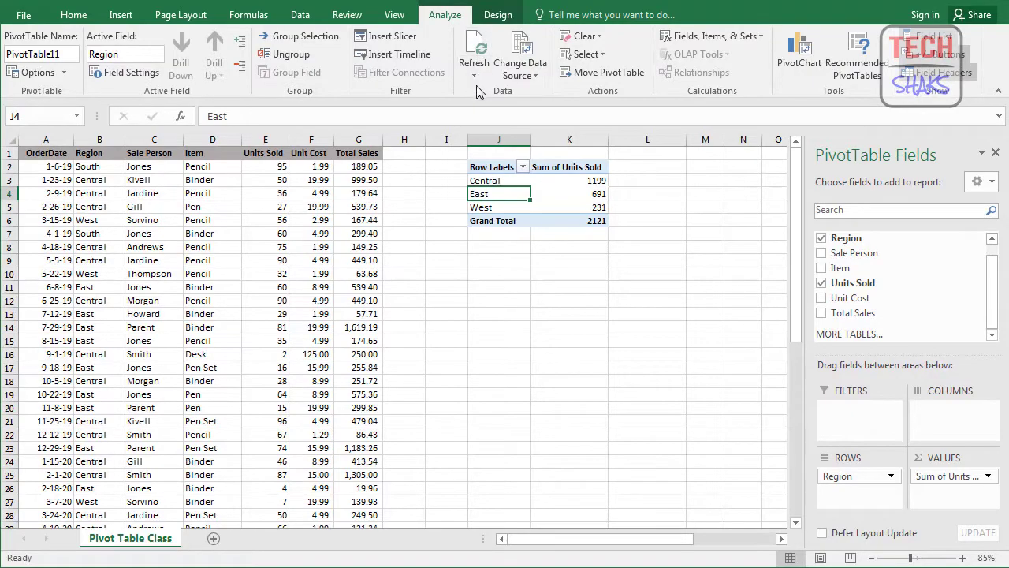
{"action": "left_click", "coordinate": [474, 75]}
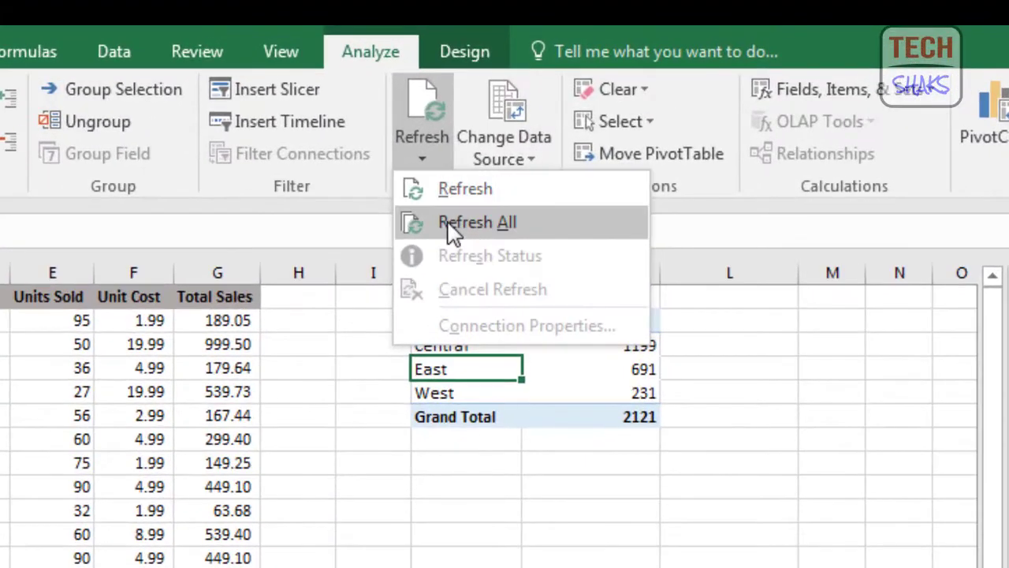
{"action": "left_click", "coordinate": [497, 113]}
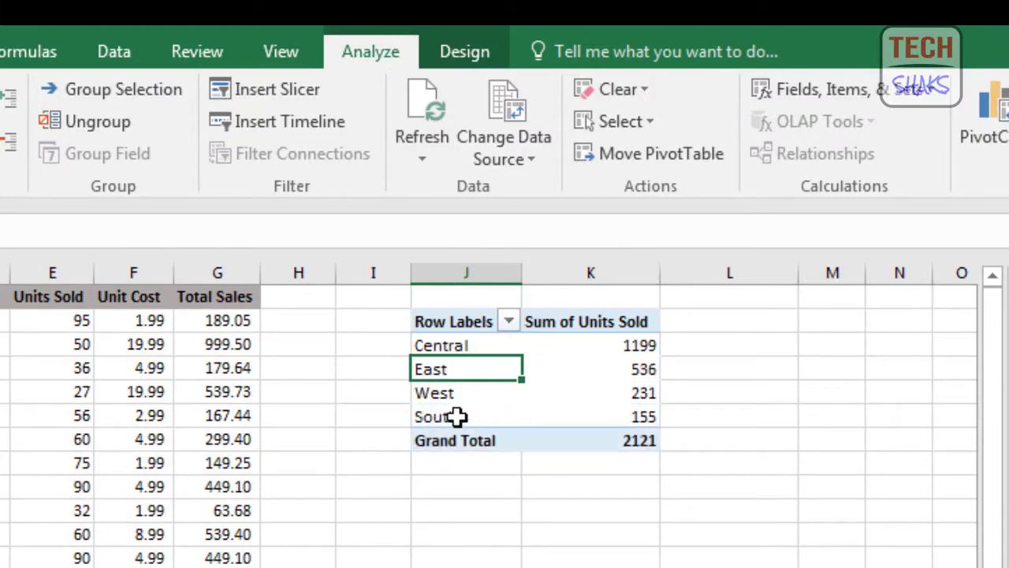
Compare the PivotTable's South total with the combined Units Sold of the two edited source records, cells E2 and E7.
{"action": "left_click", "coordinate": [472, 418]}
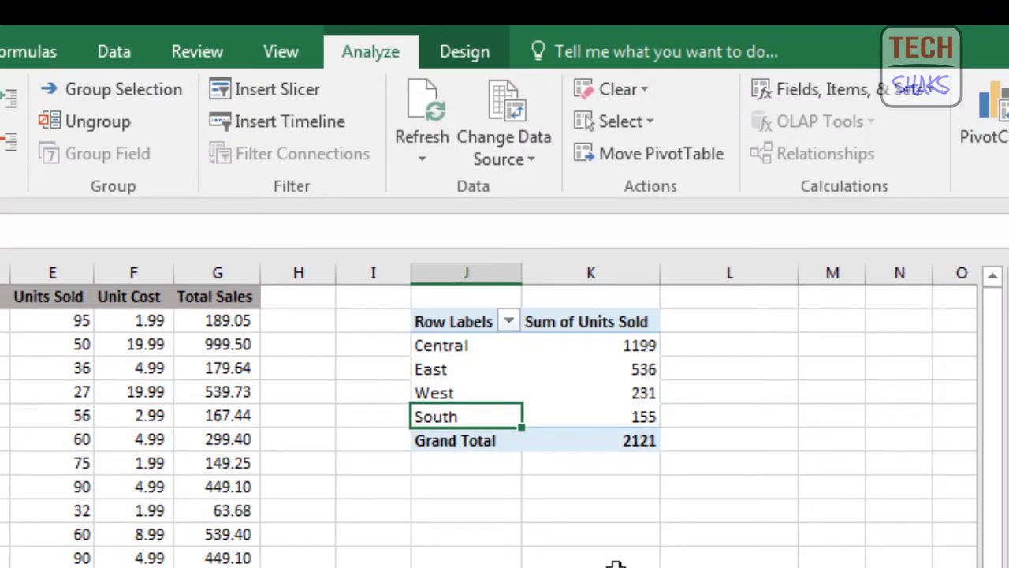
{"action": "key", "text": "Right"}
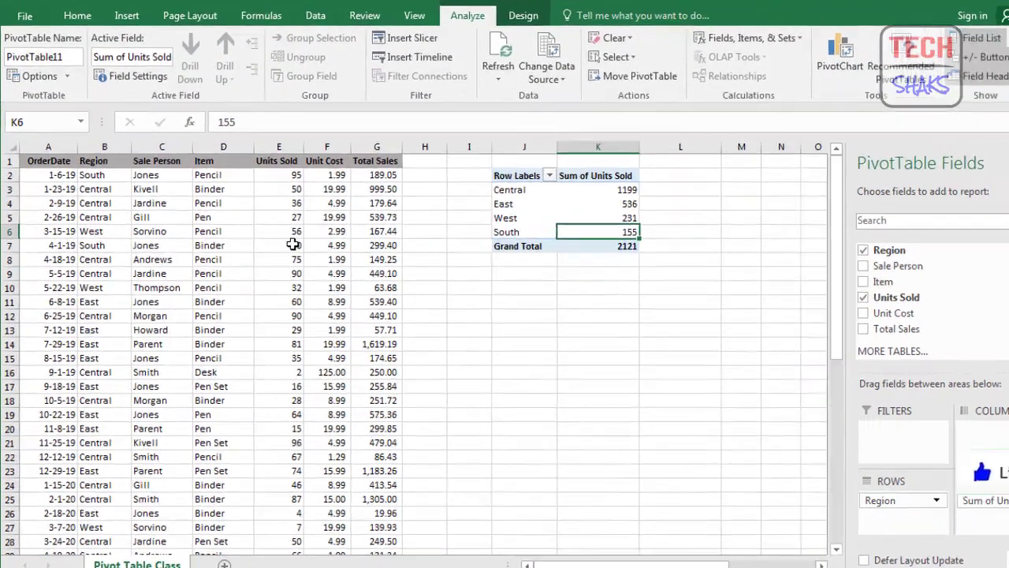
{"action": "left_click", "coordinate": [268, 233]}
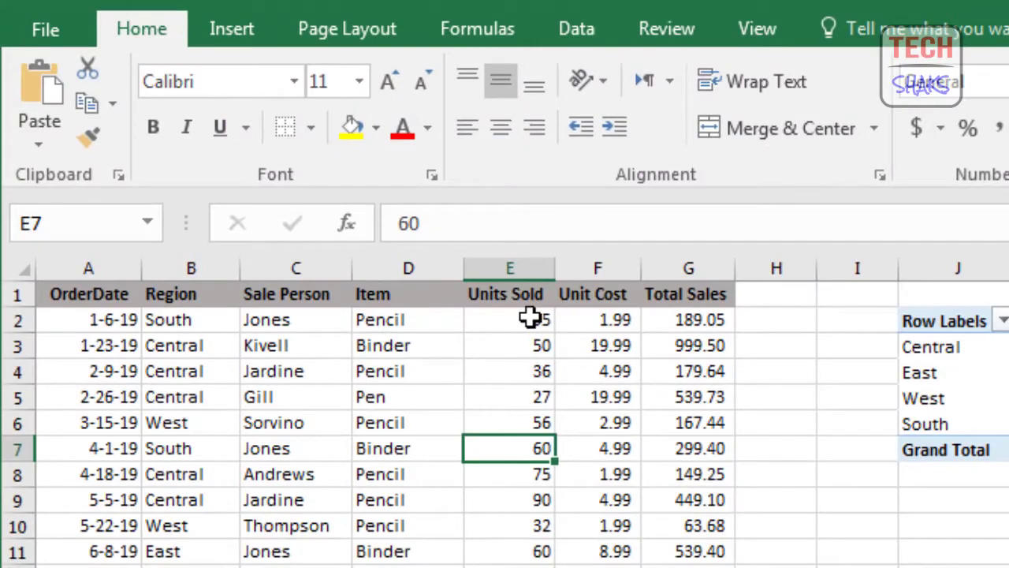
{"action": "left_click", "coordinate": [529, 317], "text": "ctrl"}
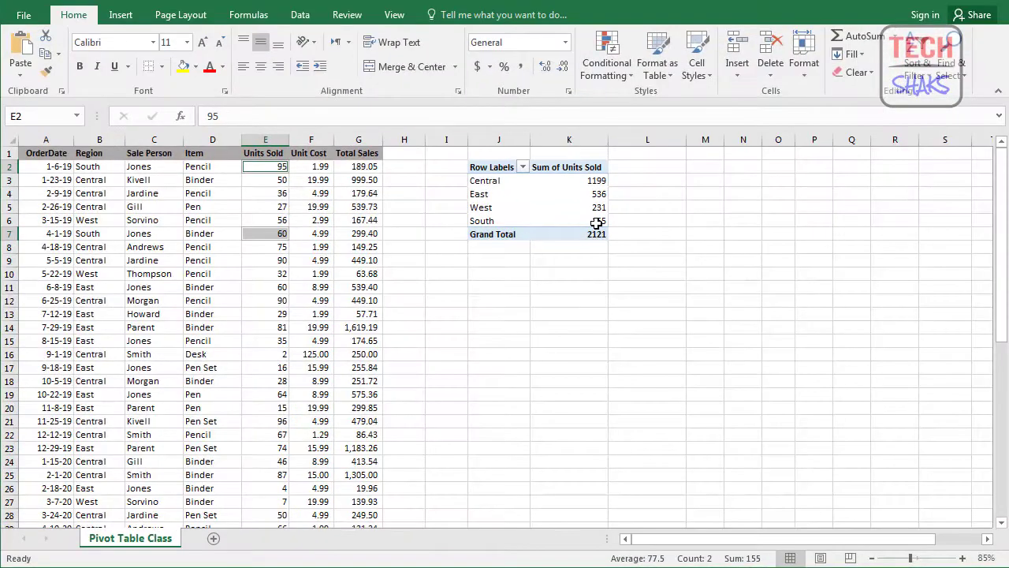
{"action": "left_click", "coordinate": [597, 223]}
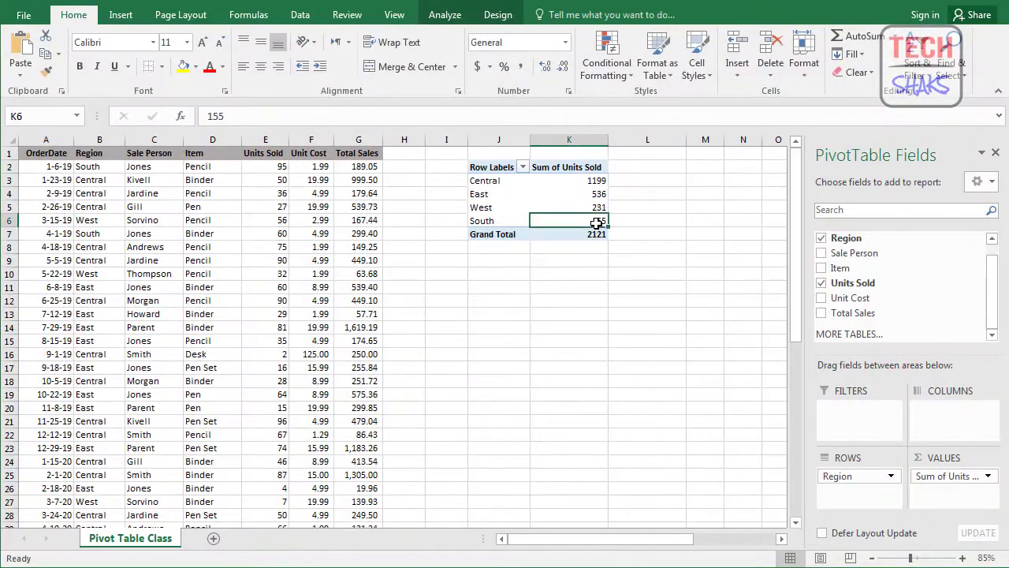
{"action": "left_click", "coordinate": [484, 286]}
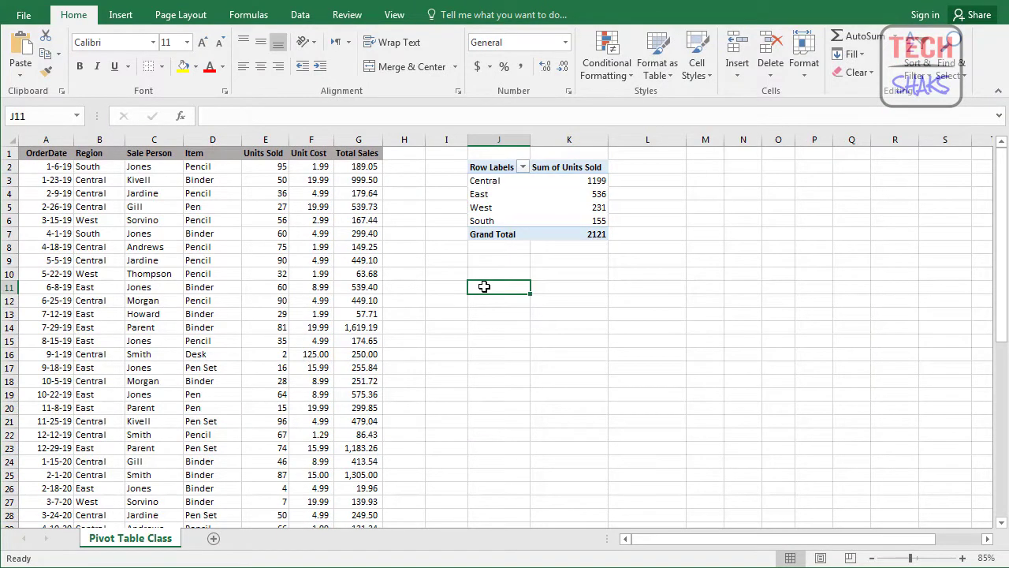
{"action": "left_click", "coordinate": [501, 200]}
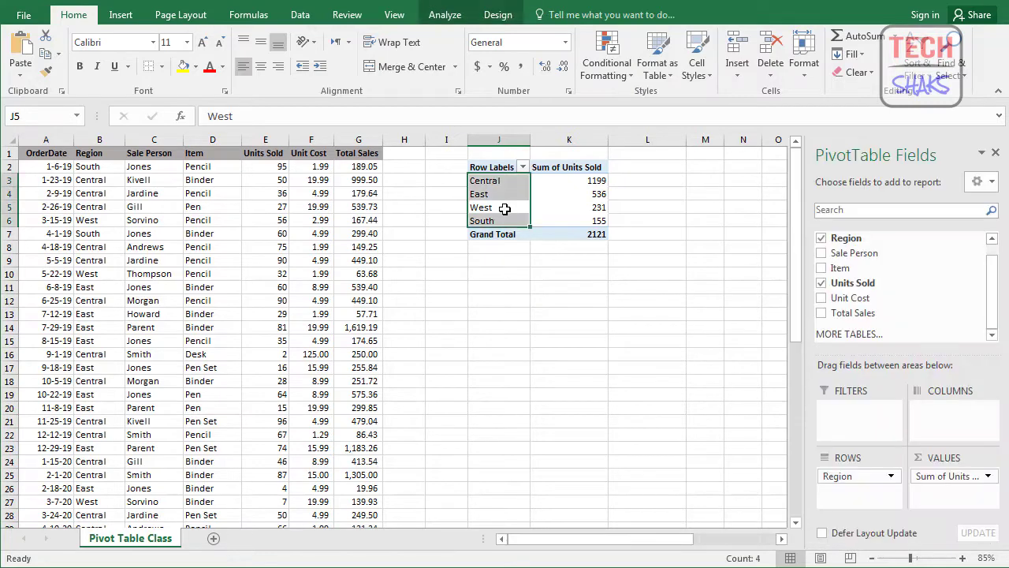
{"action": "left_click", "coordinate": [504, 209]}
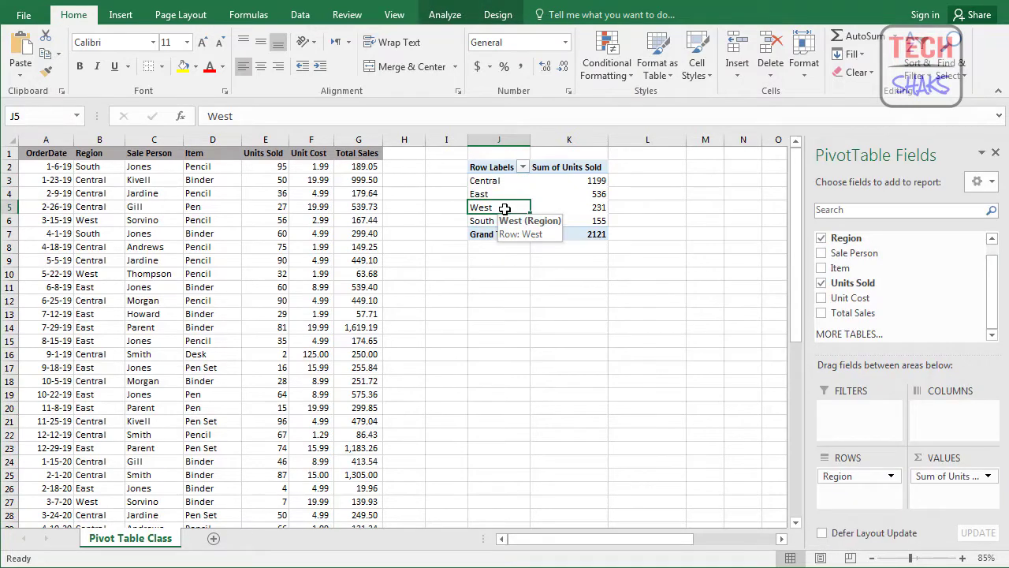
{"action": "left_click", "coordinate": [565, 203]}
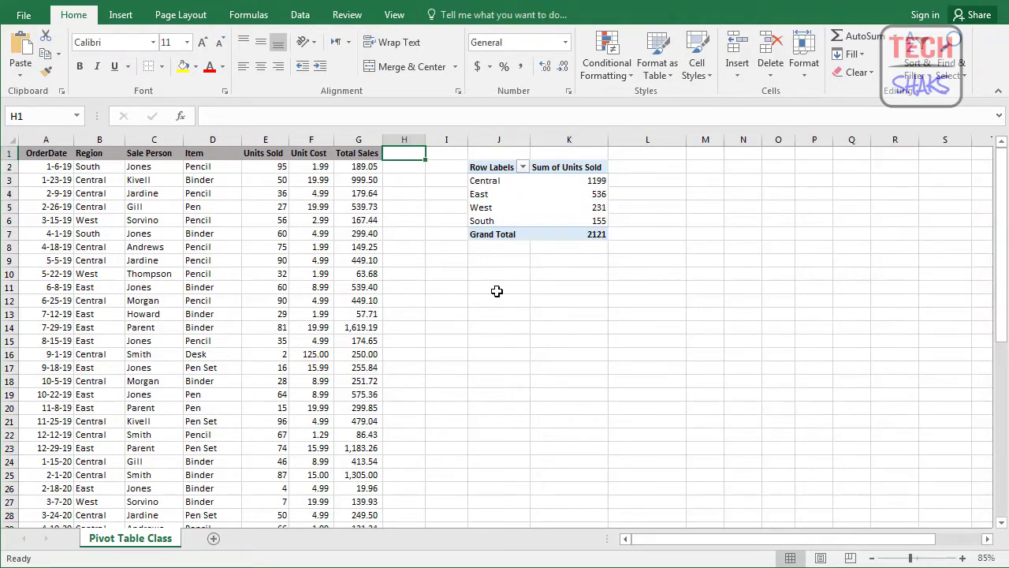
Add a column headed Add in H1 beside the source data, with the values 1, 2 and 3 in H2:H4.
{"action": "type", "text": "Add"}
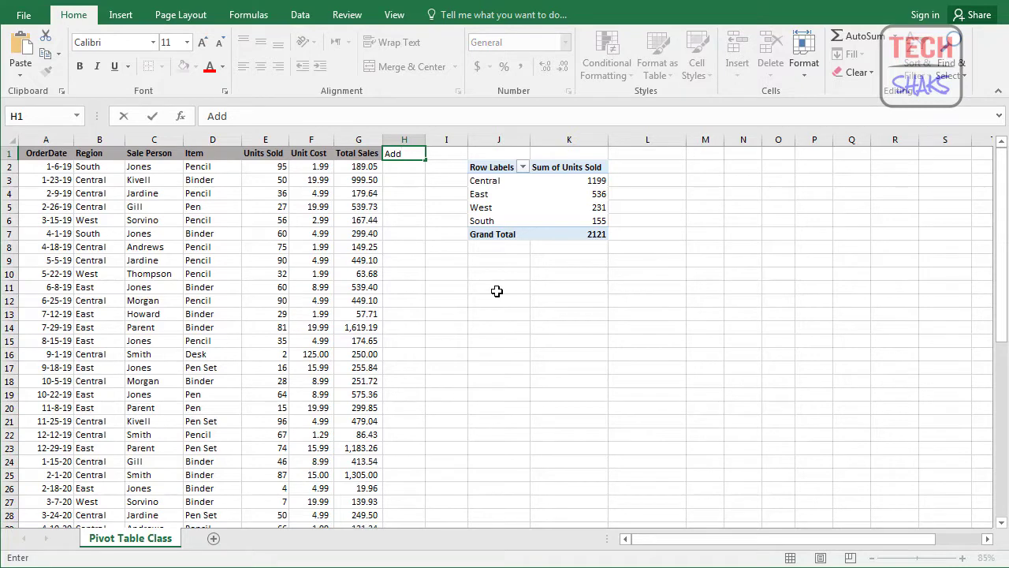
{"action": "key", "text": "Return"}
{"action": "type", "text": "1"}
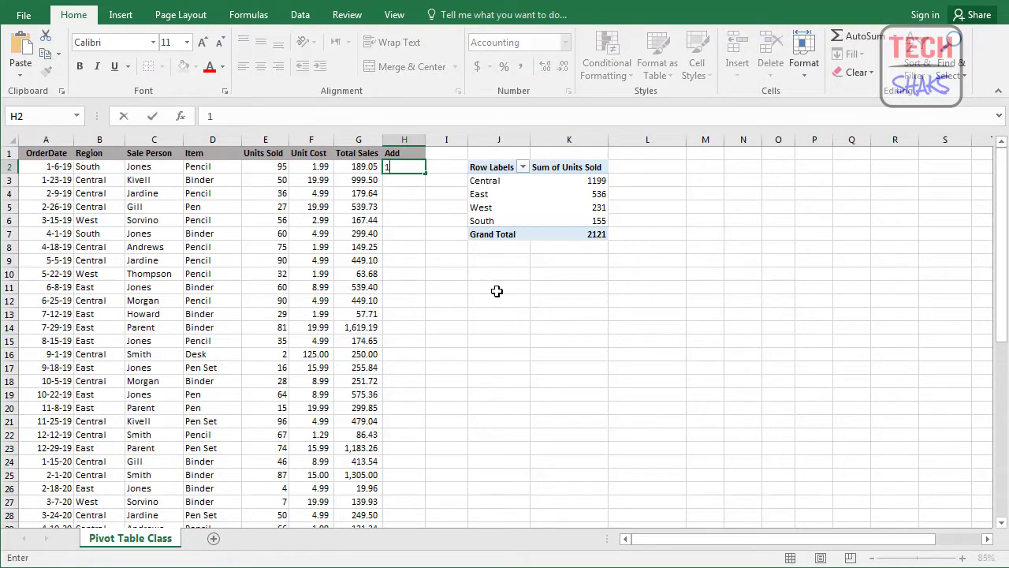
{"action": "key", "text": "Return"}
{"action": "type", "text": "2"}
{"action": "key", "text": "Return"}
{"action": "type", "text": "3"}
{"action": "key", "text": "Return"}
Copy cell H3 onto H2 to match its number format, and set H2 back to 1.
{"action": "key", "text": "Up"}
{"action": "key", "text": "Up"}
{"action": "key", "text": "Up"}
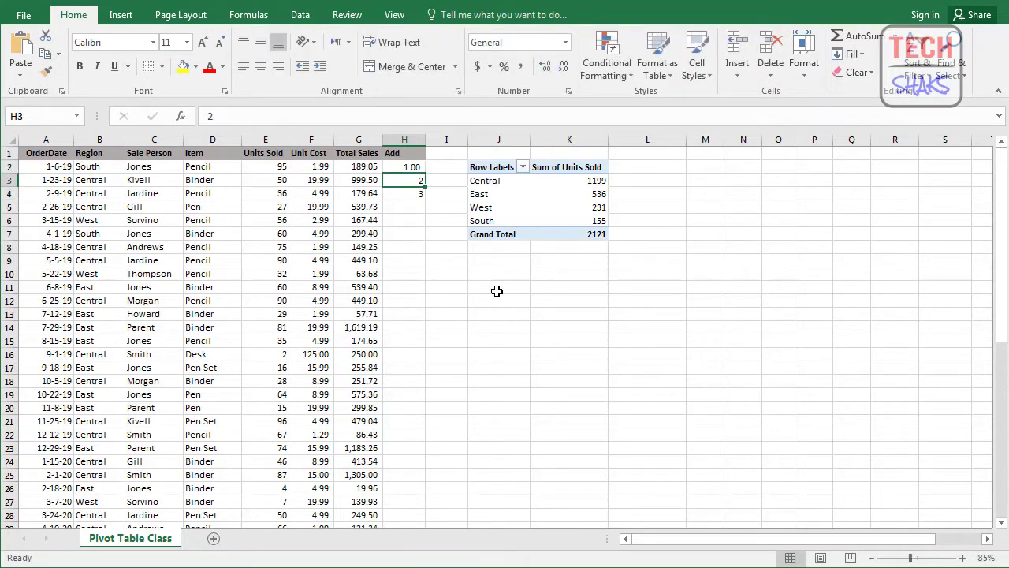
{"action": "key", "text": "shift+Down"}
{"action": "key", "text": "ctrl+c"}
{"action": "key", "text": "ctrl+v"}
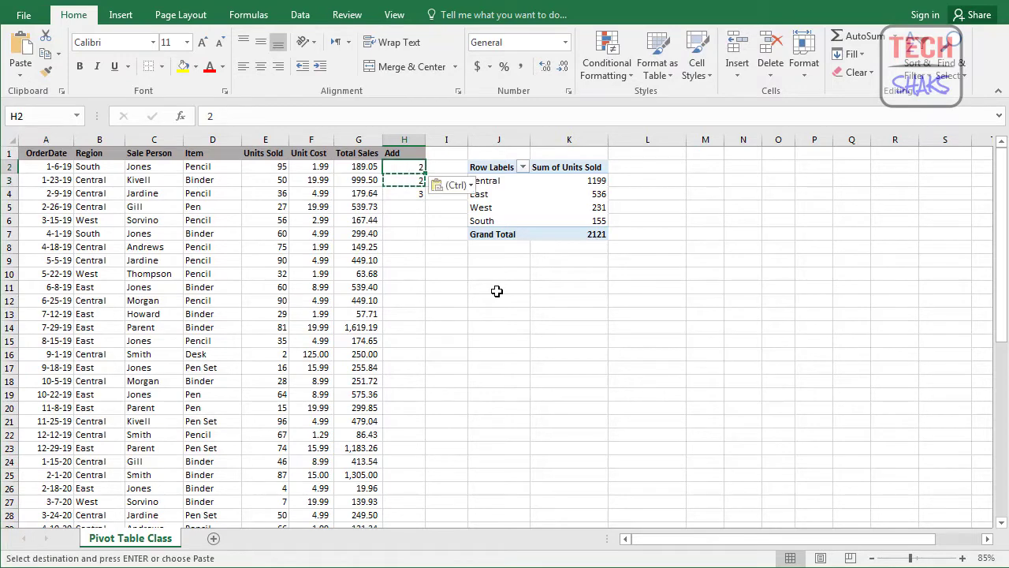
{"action": "key", "text": "Escape"}
Fill the number series from H2:H4 down the Add column to the last source record in row 44.
{"action": "key", "text": "shift+Down"}
{"action": "key", "text": "shift+Down"}
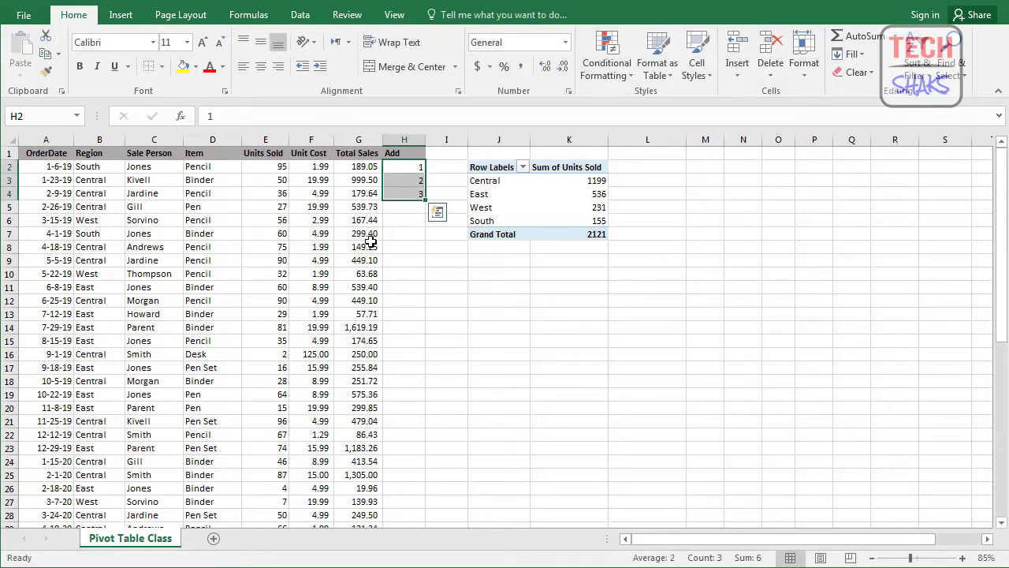
{"action": "left_click", "coordinate": [430, 206]}
{"action": "left_click_drag", "start_coordinate": [419, 169], "coordinate": [412, 189]}
{"action": "double_click", "coordinate": [425, 201]}
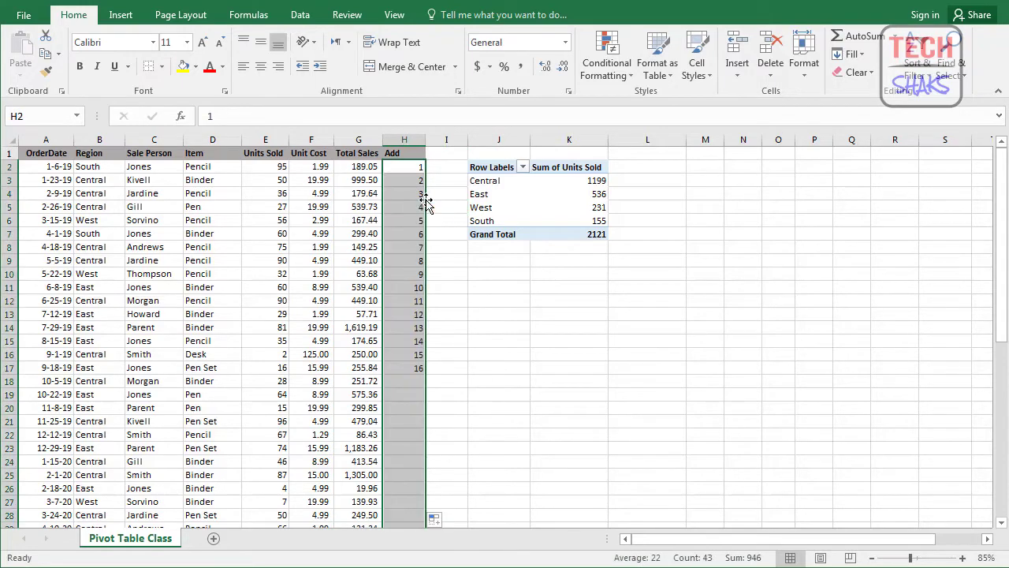
{"action": "scroll", "coordinate": [395, 298], "scroll_direction": "down", "scroll_amount": 9}
{"action": "scroll", "coordinate": [395, 298], "scroll_direction": "down", "scroll_amount": 3}
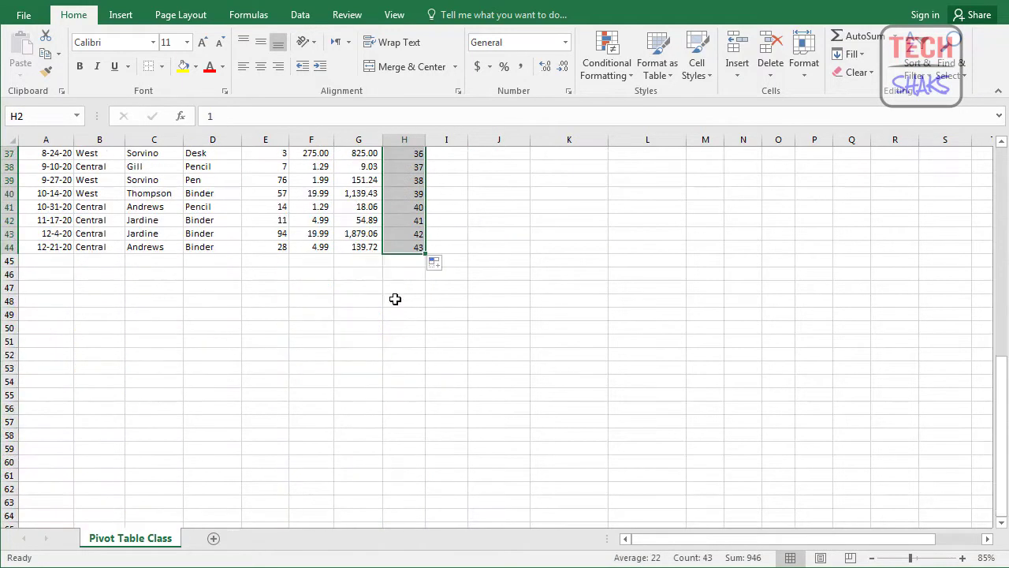
{"action": "scroll", "coordinate": [395, 298], "scroll_direction": "up", "scroll_amount": 12}
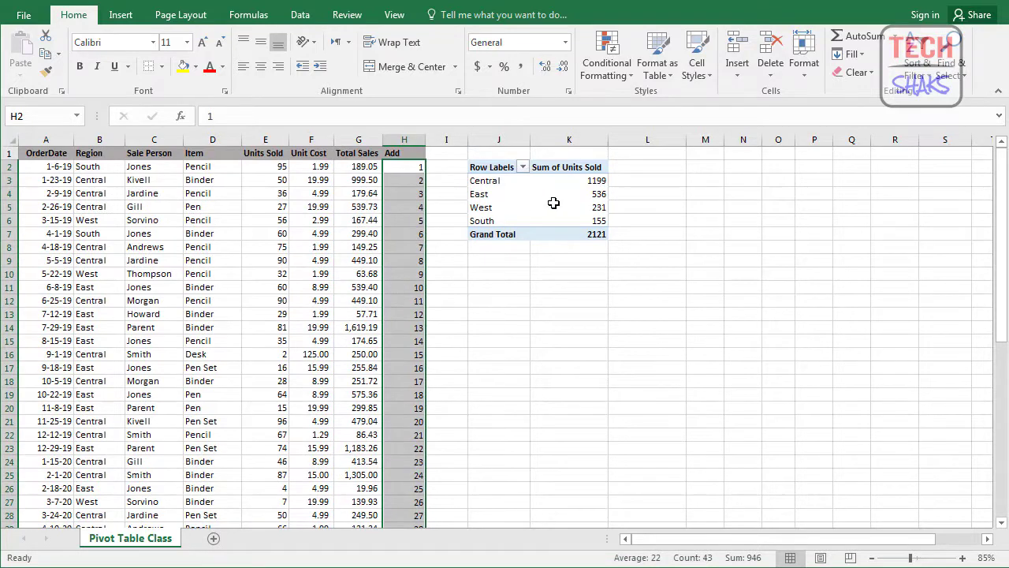
Check whether the PivotTable's field list includes the new Add column.
{"action": "left_click", "coordinate": [489, 195]}
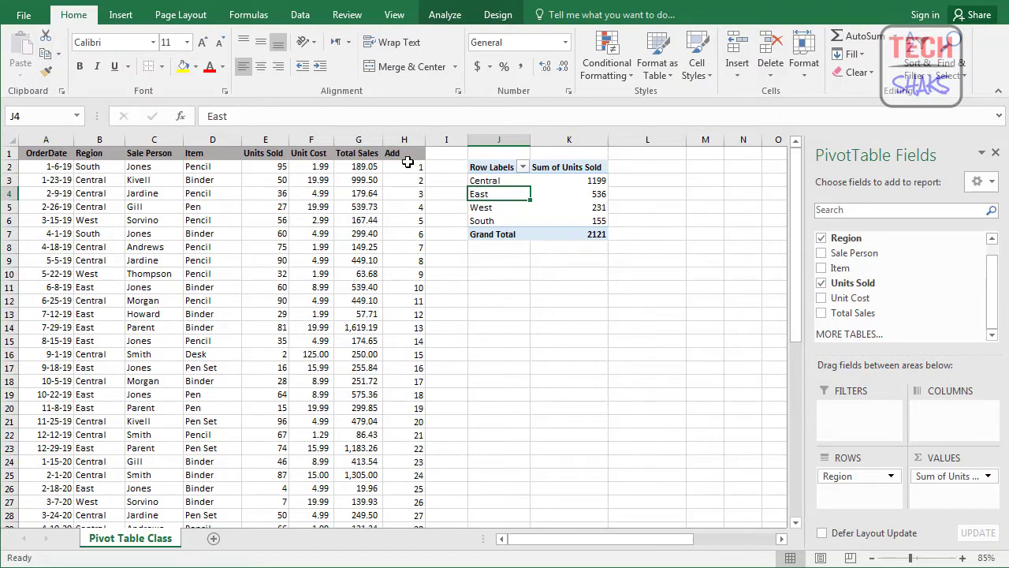
{"action": "left_click_drag", "start_coordinate": [997, 290], "coordinate": [994, 278]}
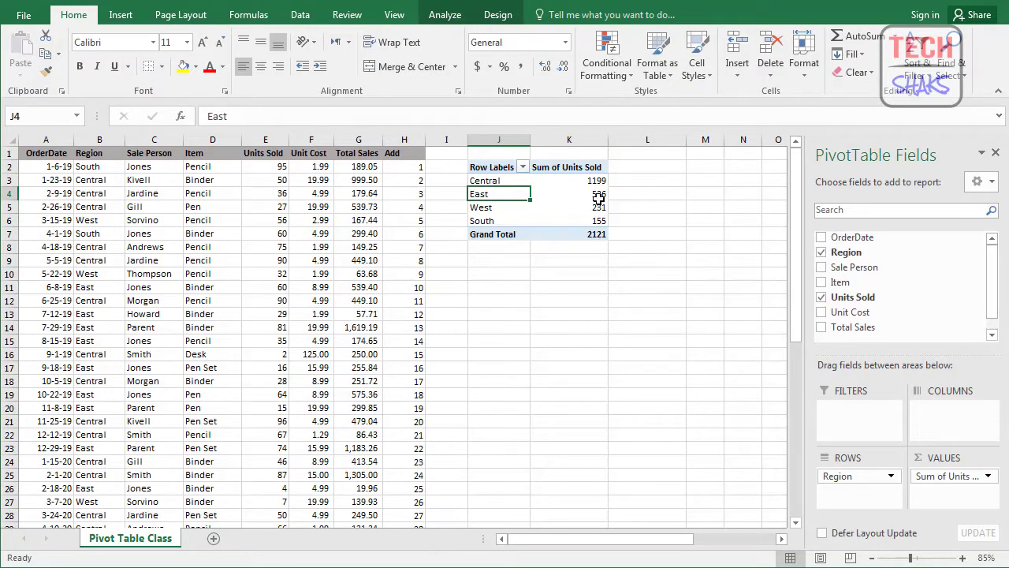
{"action": "left_click", "coordinate": [510, 208]}
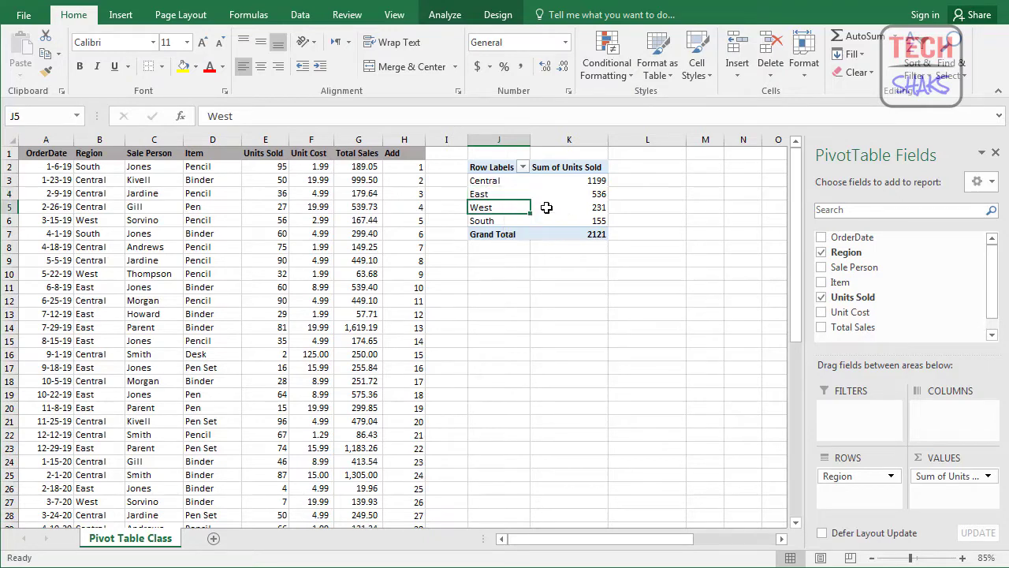
{"action": "left_click", "coordinate": [495, 193]}
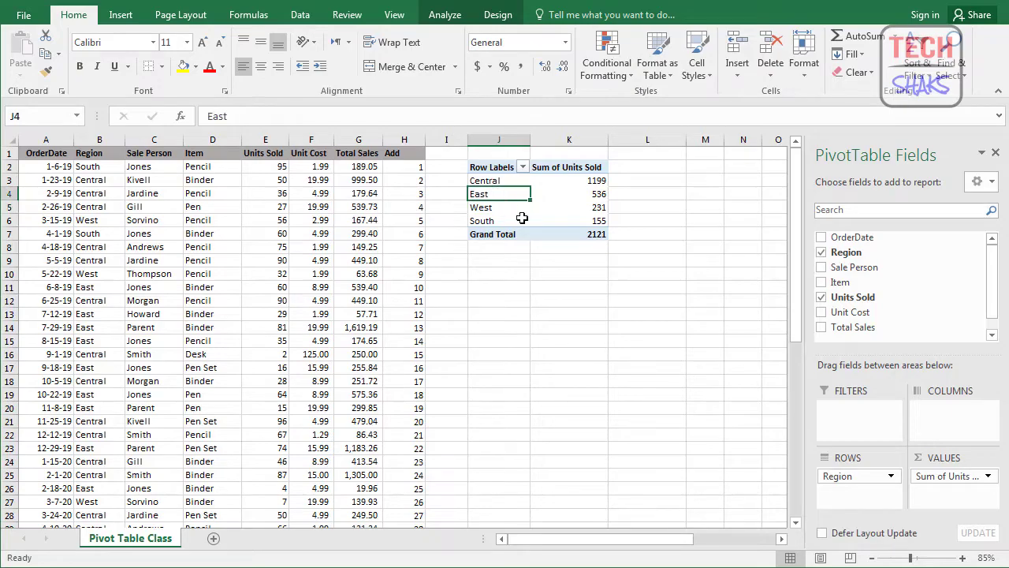
Change the PivotTable's data source to the range A1:H44 and check the field list for Add.
{"action": "left_click", "coordinate": [458, 22]}
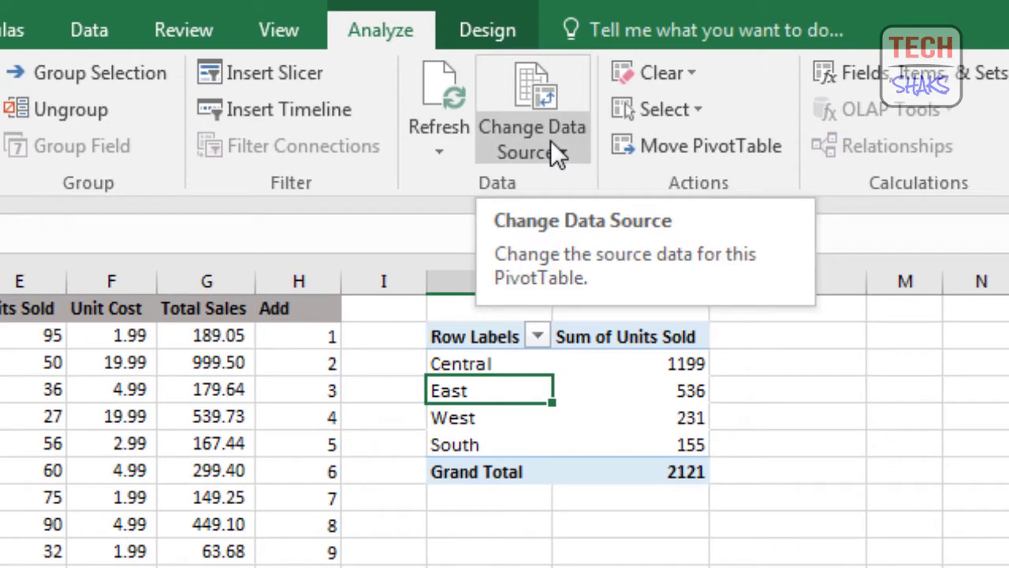
{"action": "left_click", "coordinate": [557, 154]}
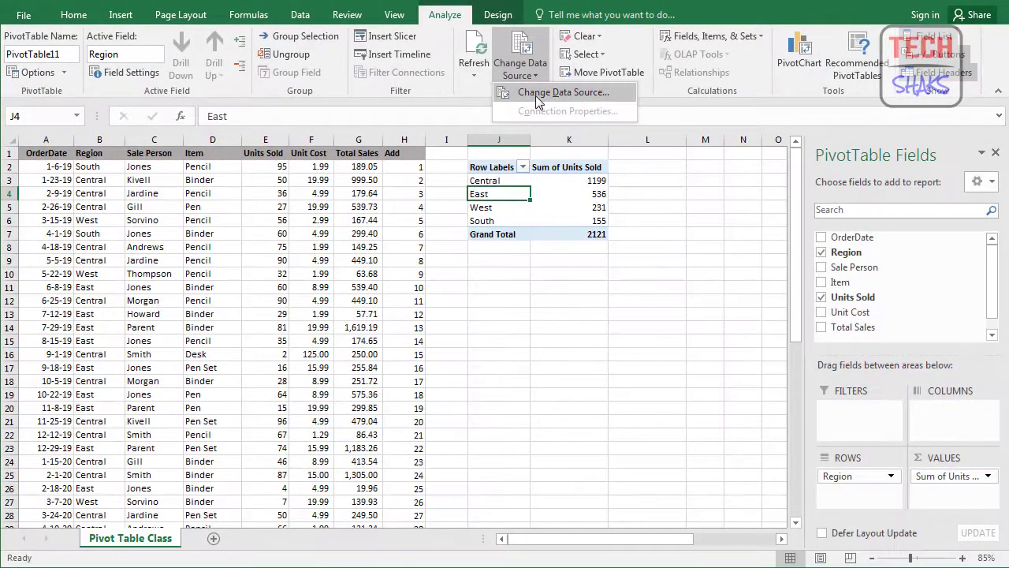
{"action": "left_click", "coordinate": [575, 191]}
{"action": "left_click_drag", "start_coordinate": [296, 248], "coordinate": [663, 196]}
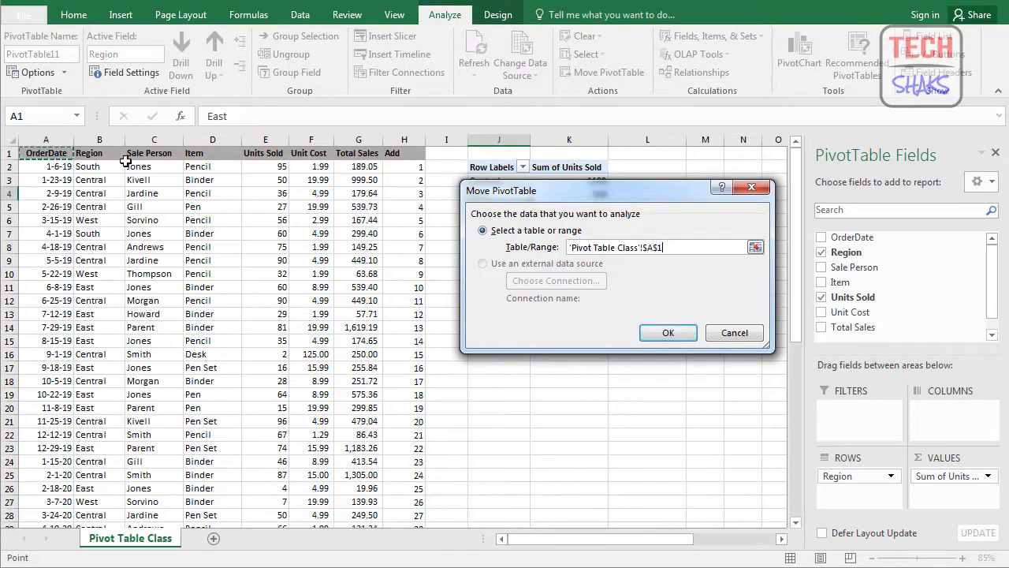
{"action": "left_click_drag", "start_coordinate": [55, 154], "coordinate": [407, 493]}
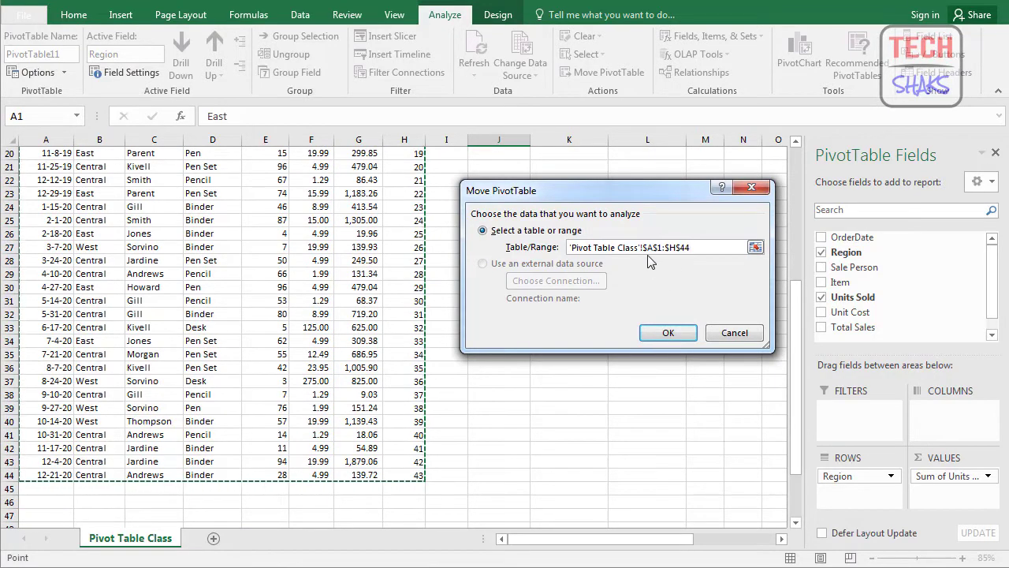
{"action": "left_click", "coordinate": [670, 333]}
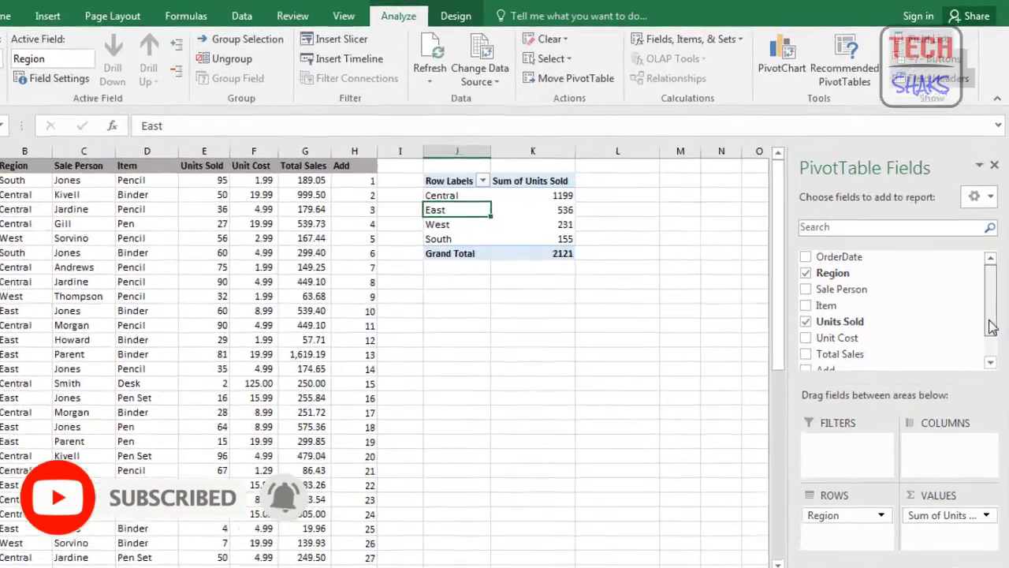
{"action": "left_click_drag", "start_coordinate": [992, 297], "coordinate": [991, 323]}
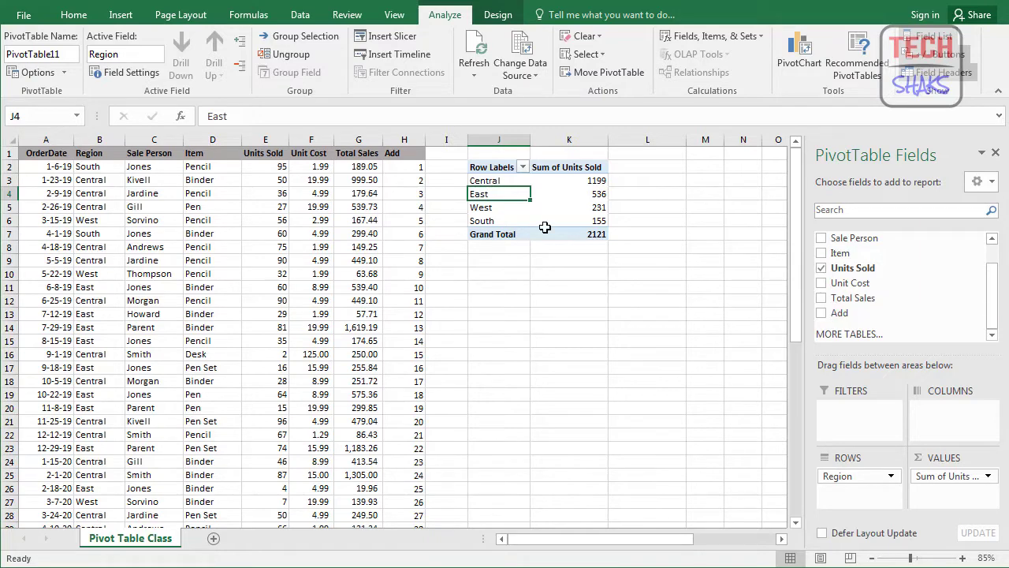
Change the PivotTable's data source to the entire columns A:H of the Pivot Table Class sheet.
{"action": "mouse_move", "coordinate": [545, 227]}
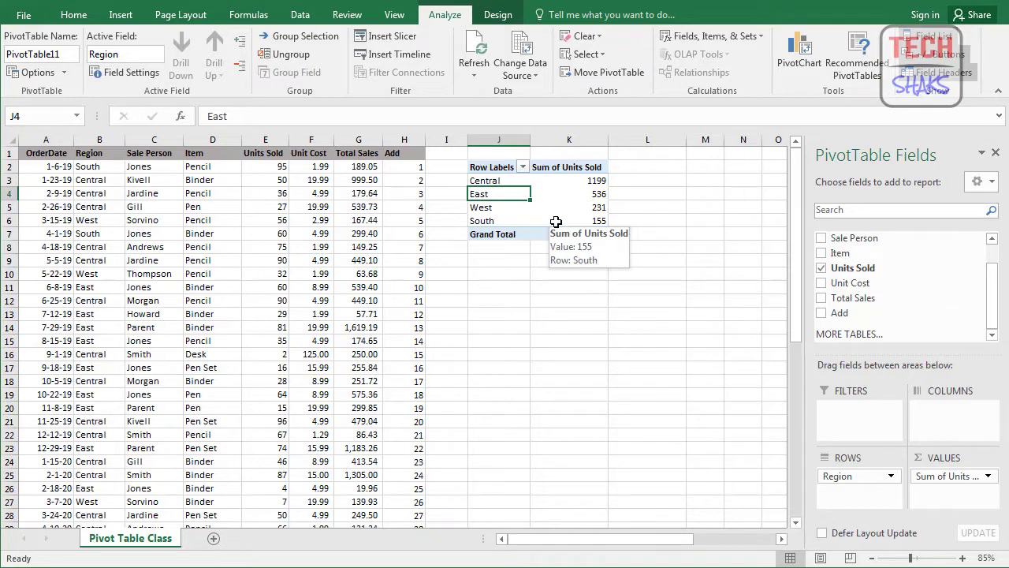
{"action": "left_click", "coordinate": [526, 77]}
{"action": "left_click", "coordinate": [526, 95]}
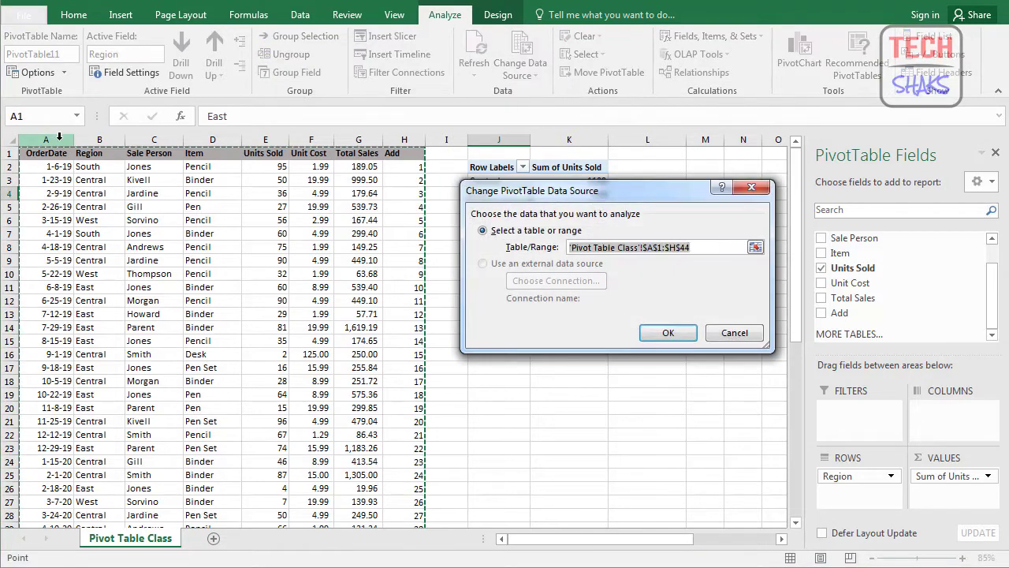
{"action": "left_click_drag", "start_coordinate": [54, 140], "coordinate": [409, 150]}
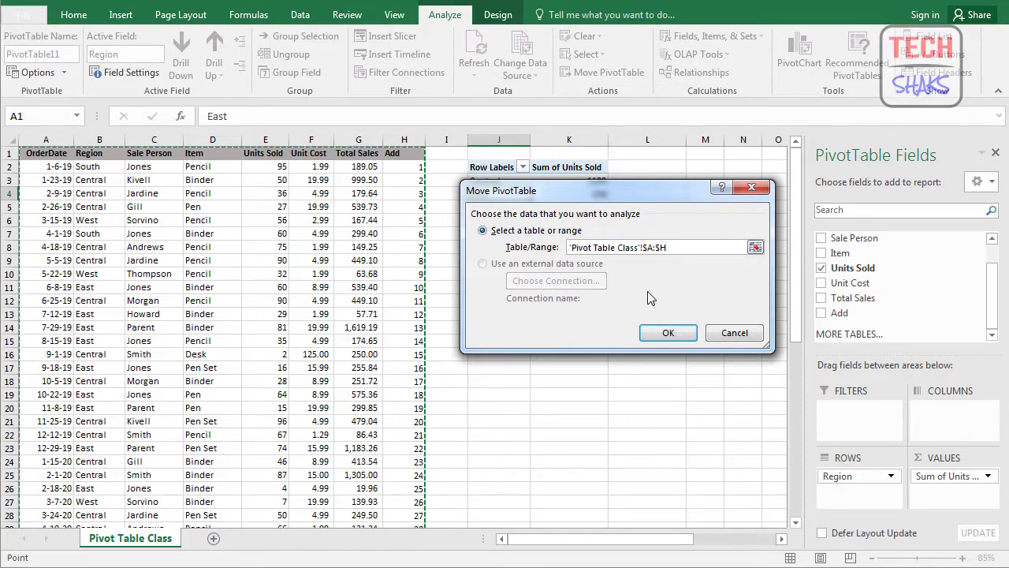
{"action": "left_click", "coordinate": [667, 333]}
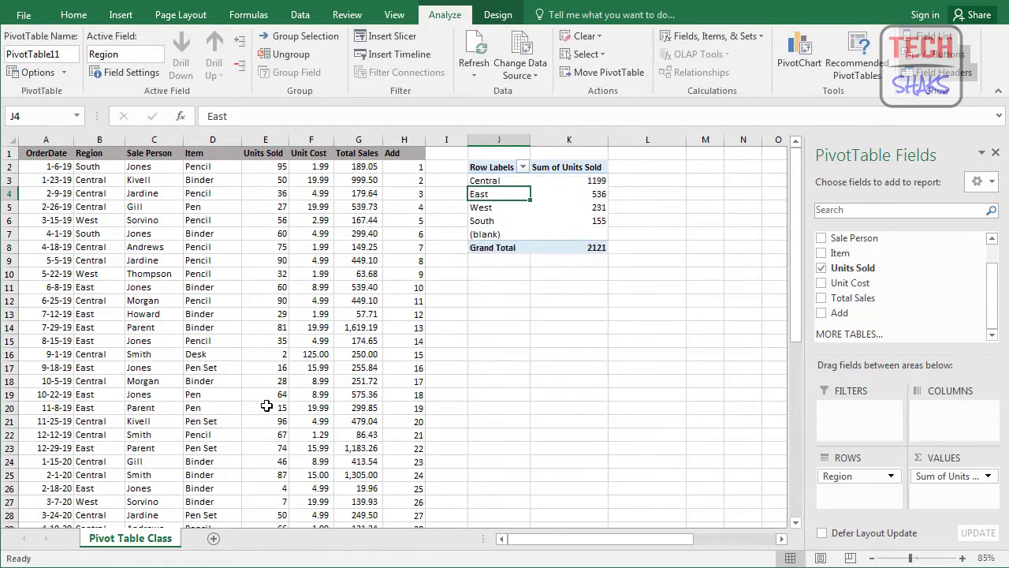
Examine the PivotTable's (blank) row label and the empty rows below the last source record.
{"action": "left_click", "coordinate": [483, 234]}
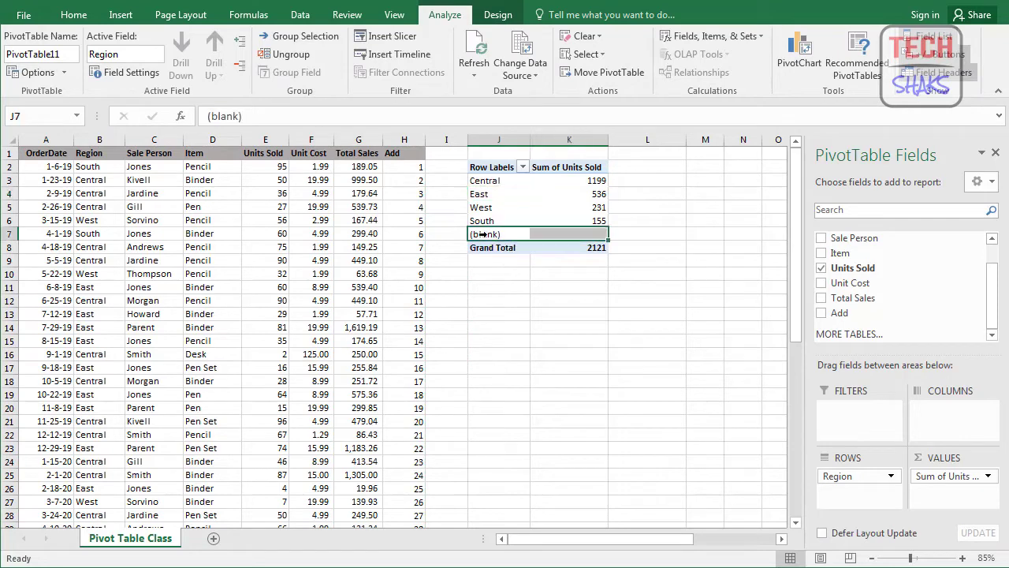
{"action": "left_click", "coordinate": [500, 221]}
{"action": "scroll", "coordinate": [222, 407], "scroll_direction": "down", "scroll_amount": 12}
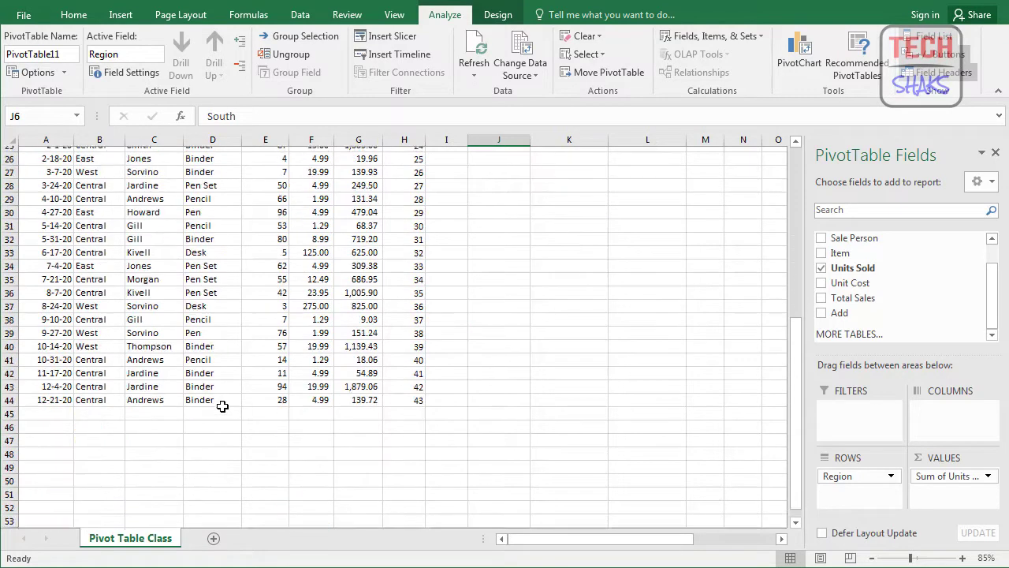
{"action": "left_click", "coordinate": [32, 258]}
{"action": "scroll", "coordinate": [66, 347], "scroll_direction": "down", "scroll_amount": 4}
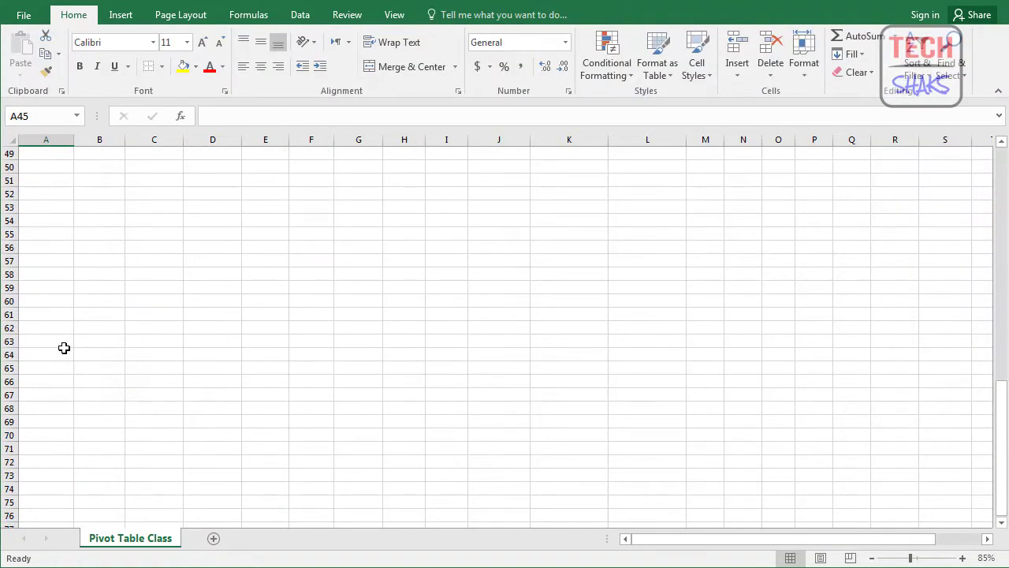
{"action": "scroll", "coordinate": [64, 348], "scroll_direction": "up", "scroll_amount": 5}
{"action": "scroll", "coordinate": [64, 348], "scroll_direction": "up", "scroll_amount": 11}
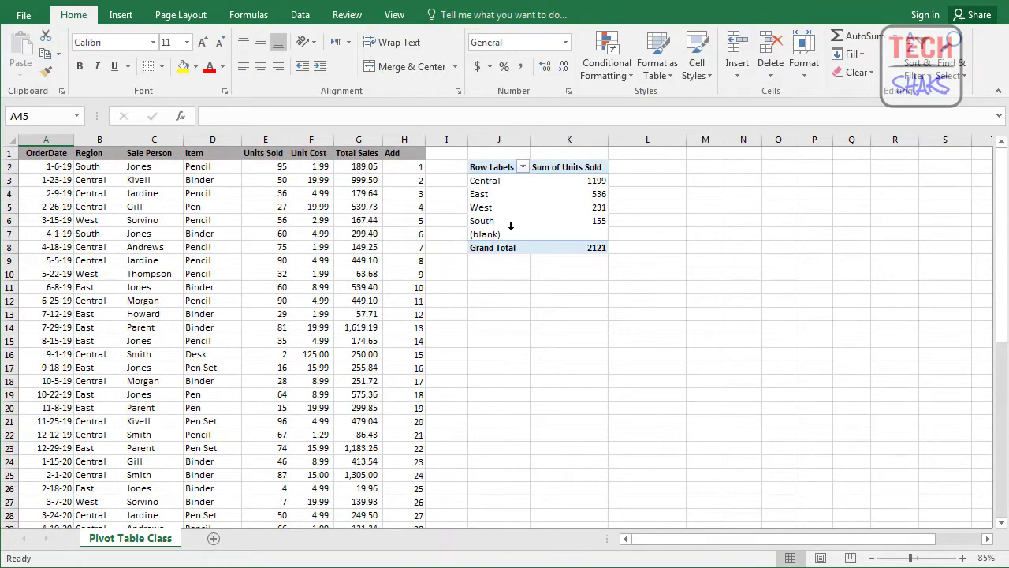
Filter the (blank) item out of the PivotTable's row labels.
{"action": "left_click", "coordinate": [500, 238]}
{"action": "left_click", "coordinate": [522, 166]}
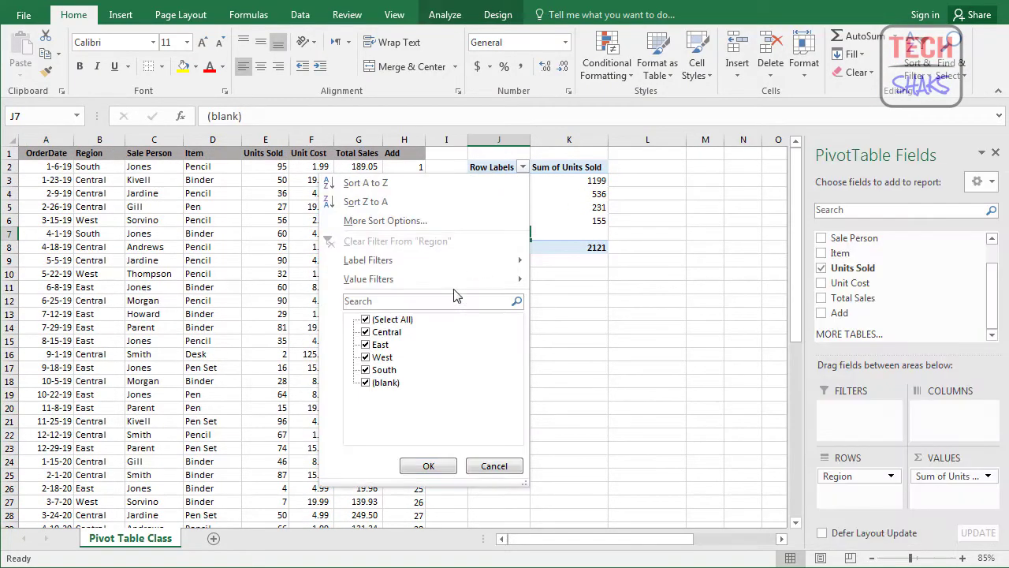
{"action": "left_click", "coordinate": [365, 383]}
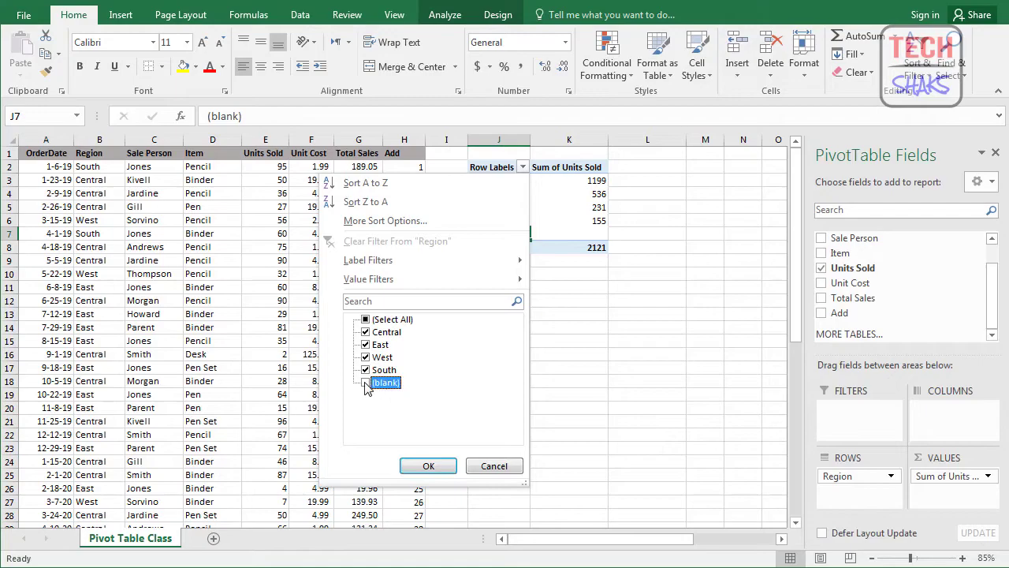
{"action": "left_click", "coordinate": [432, 466]}
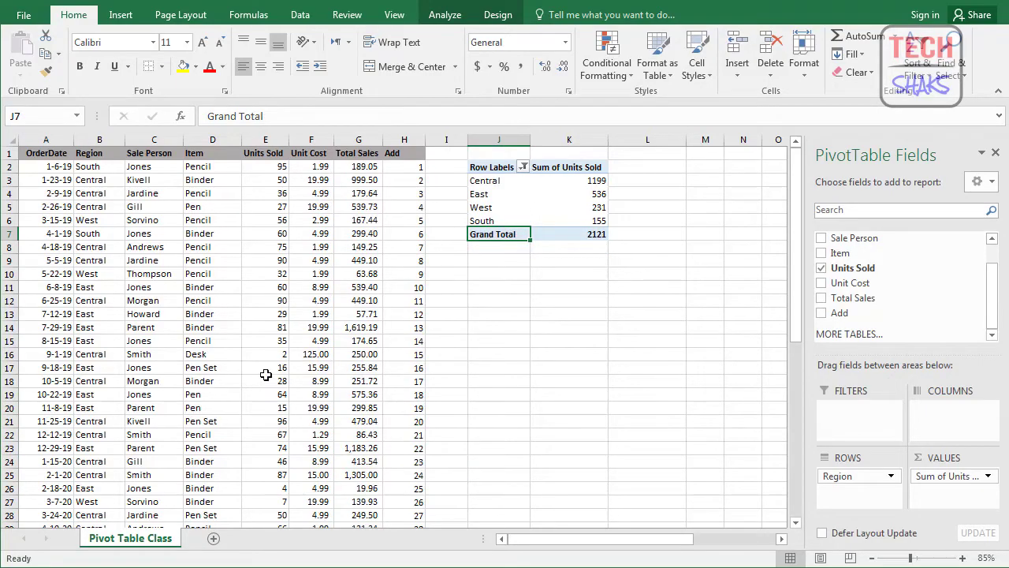
Start a new record in row 45 with order date 28-Jul-20, region Central, the sales person's name and item Binder.
{"action": "scroll", "coordinate": [266, 376], "scroll_direction": "down", "scroll_amount": 6}
{"action": "left_click", "coordinate": [59, 503]}
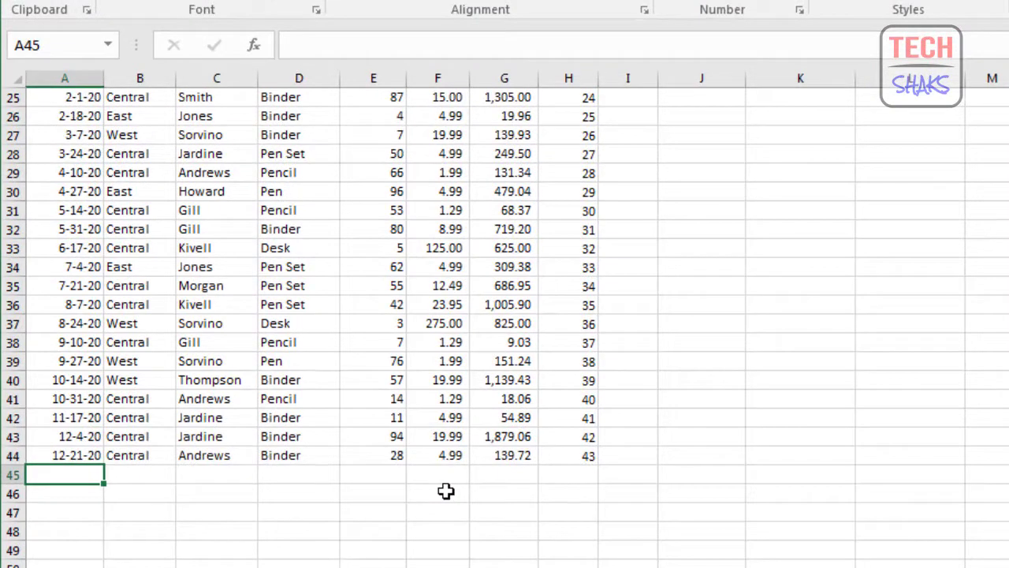
{"action": "type", "text": "28-jul-20"}
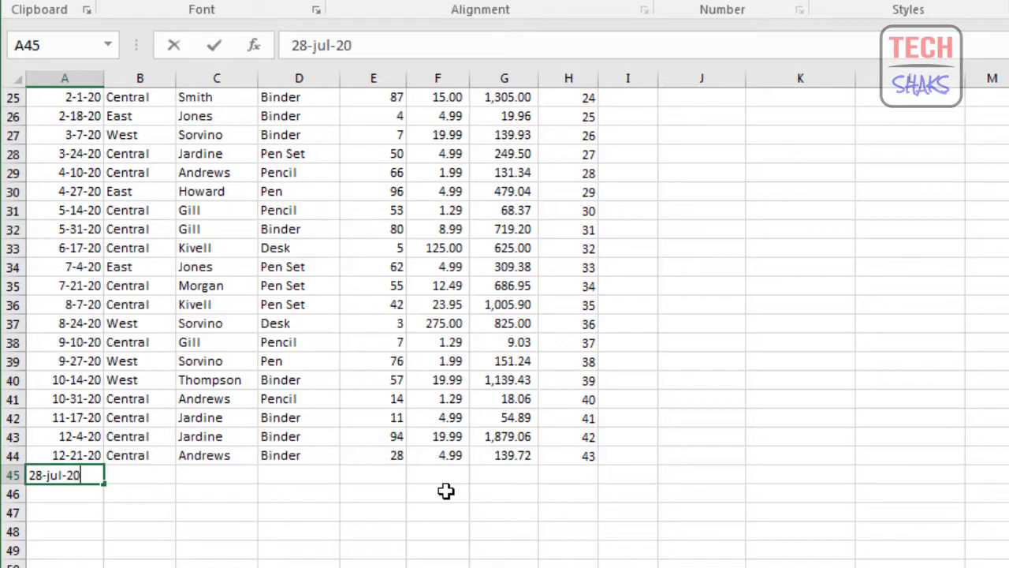
{"action": "key", "text": "Tab"}
{"action": "type", "text": "central"}
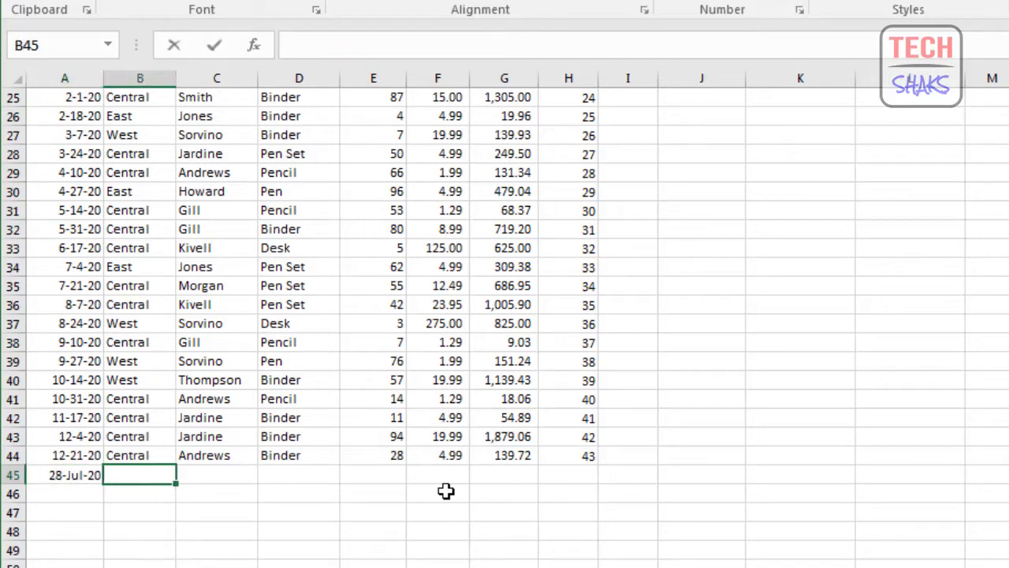
{"action": "key", "text": "Tab"}
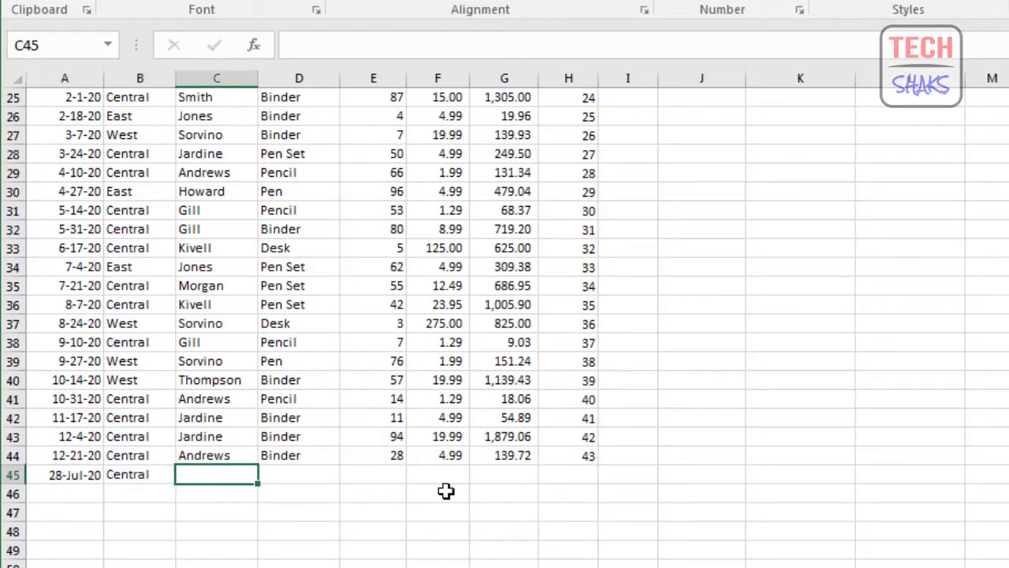
{"action": "type", "text": "Andrews"}
{"action": "key", "text": "Tab"}
{"action": "type", "text": "Binder"}
{"action": "key", "text": "Tab"}
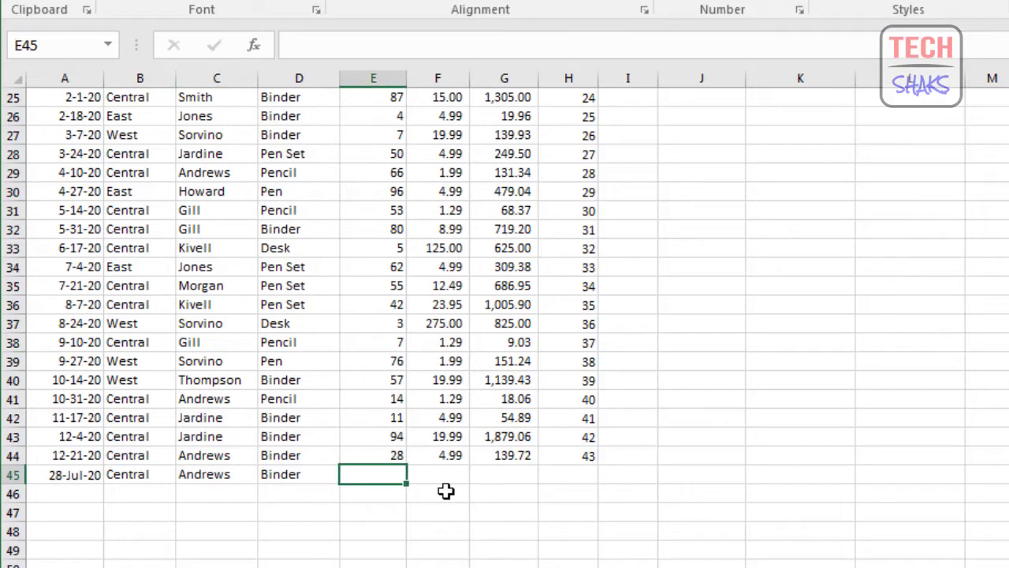
Complete row 45 with 20 units sold, unit cost 4.99 and total sales 139.72 copied from the row above, and 44 under Add.
{"action": "type", "text": "20"}
{"action": "key", "text": "Tab"}
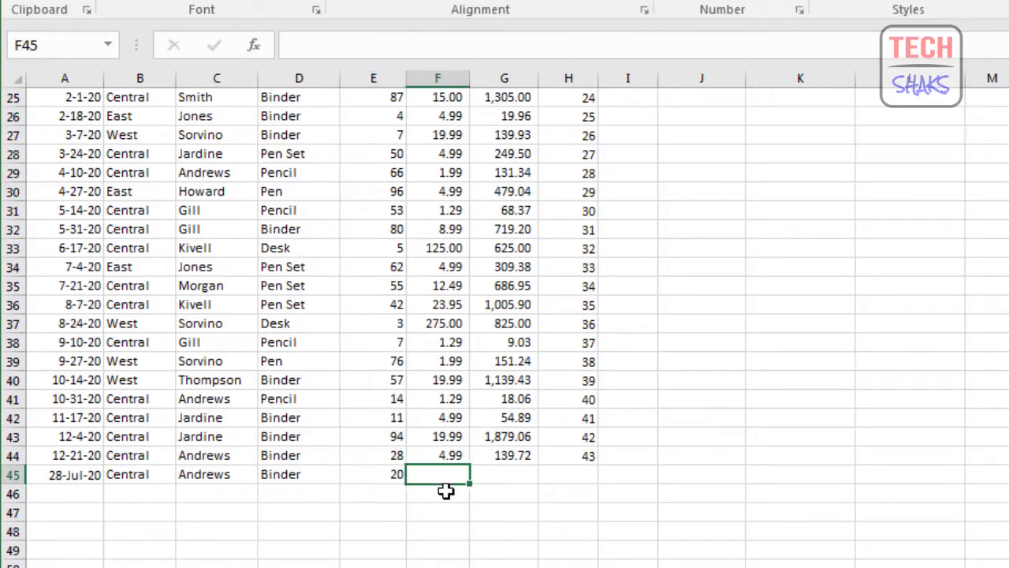
{"action": "key", "text": "ctrl+shift+apostrophe"}
{"action": "key", "text": "Tab"}
{"action": "key", "text": "ctrl+shift+apostrophe"}
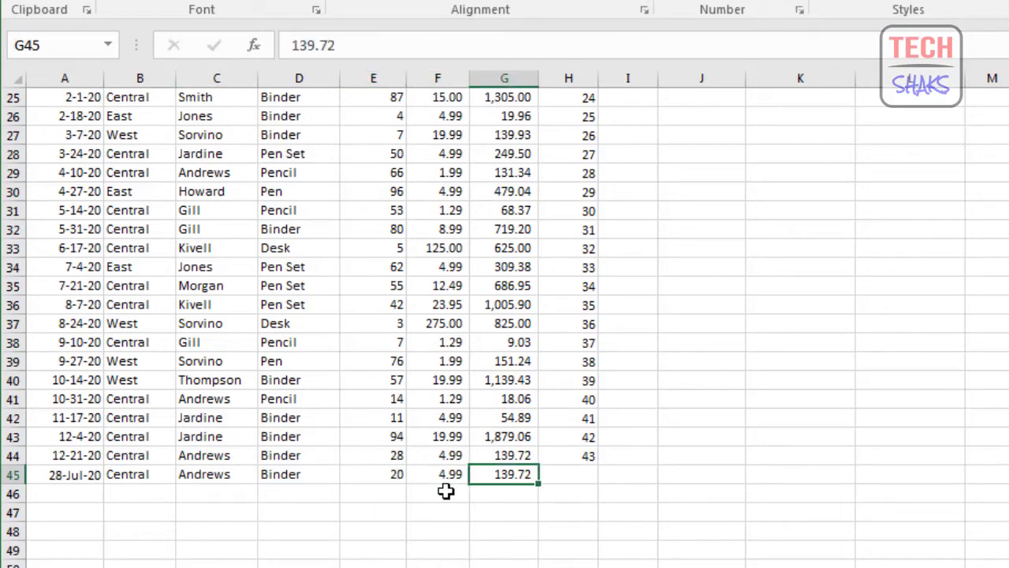
{"action": "key", "text": "Tab"}
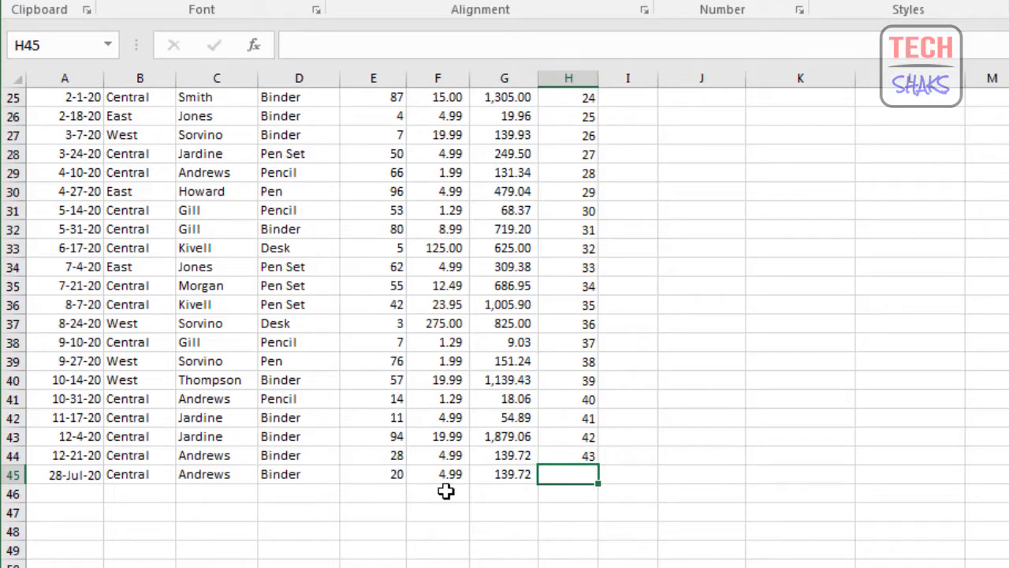
{"action": "type", "text": "44"}
{"action": "key", "text": "Tab"}
{"action": "key", "text": "Left"}
{"action": "key", "text": "Left"}
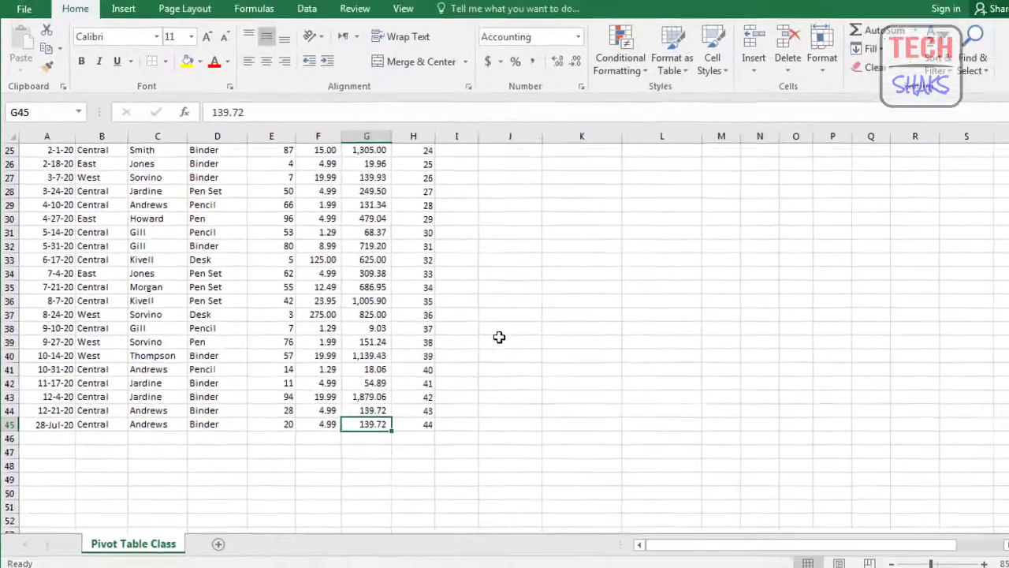
Refresh the PivotTable with the new record in row 45 and undo that refresh.
{"action": "scroll", "coordinate": [667, 308], "scroll_direction": "up", "scroll_amount": 8}
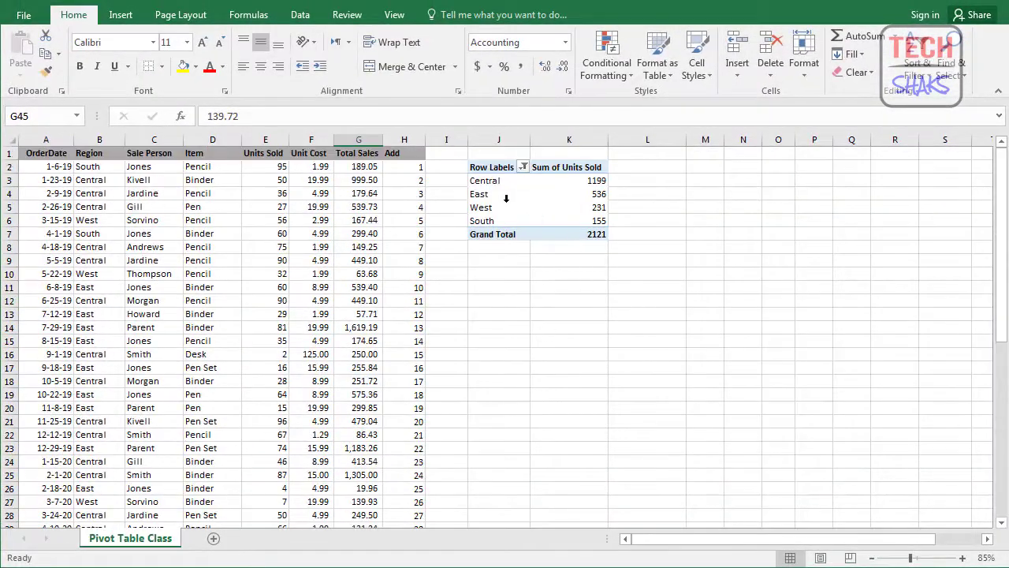
{"action": "left_click", "coordinate": [506, 198]}
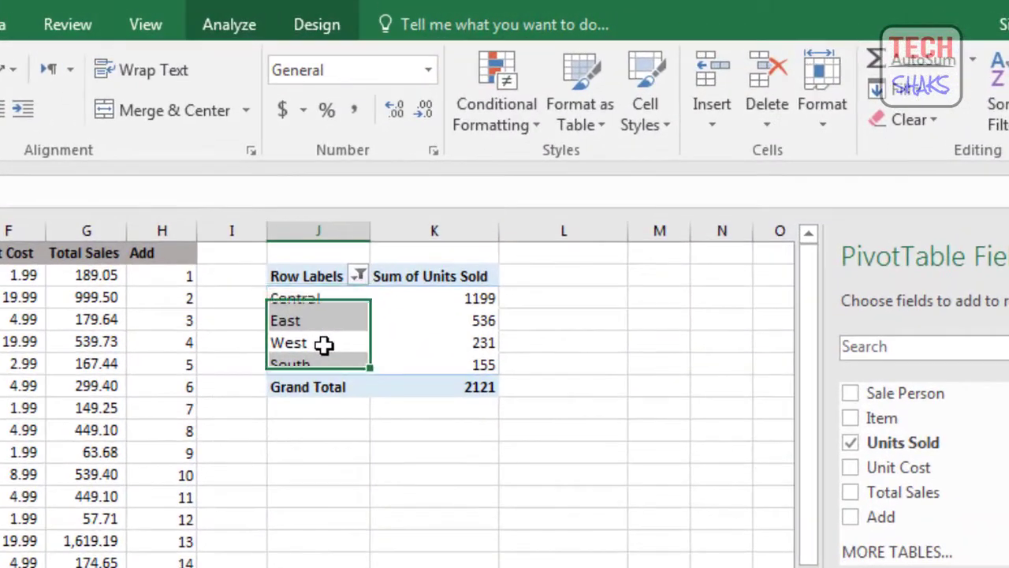
{"action": "left_click", "coordinate": [324, 344]}
{"action": "right_click", "coordinate": [325, 344]}
{"action": "left_click", "coordinate": [416, 428]}
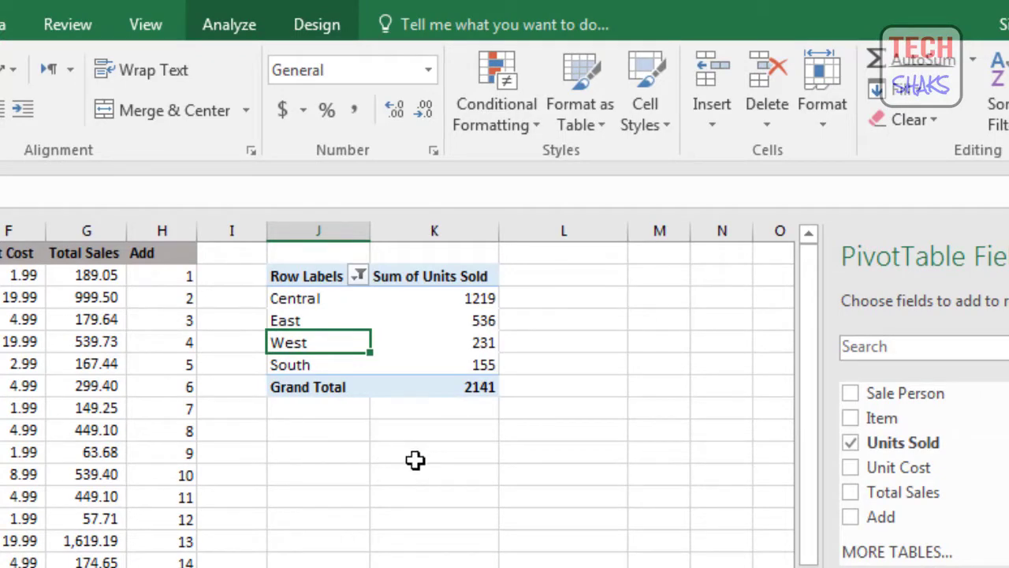
{"action": "key", "text": "ctrl+z"}
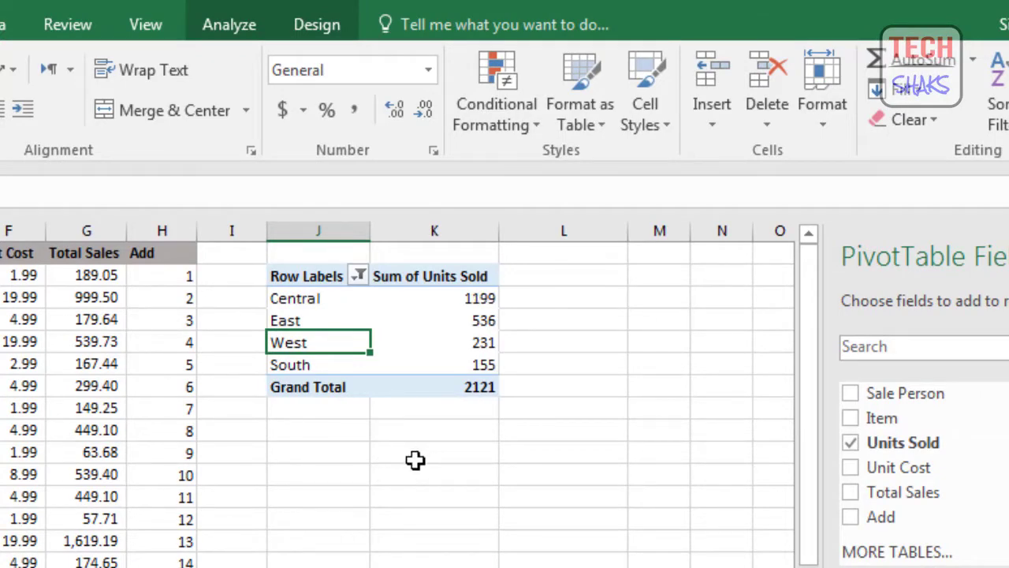
{"action": "left_click", "coordinate": [481, 298]}
{"action": "right_click", "coordinate": [302, 367]}
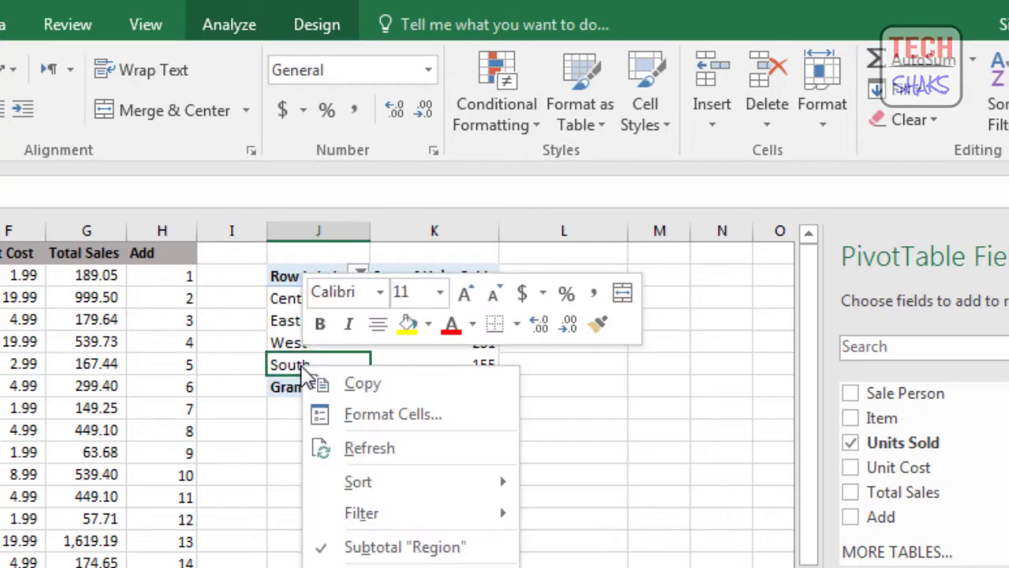
{"action": "left_click", "coordinate": [466, 360]}
{"action": "left_click", "coordinate": [468, 363]}
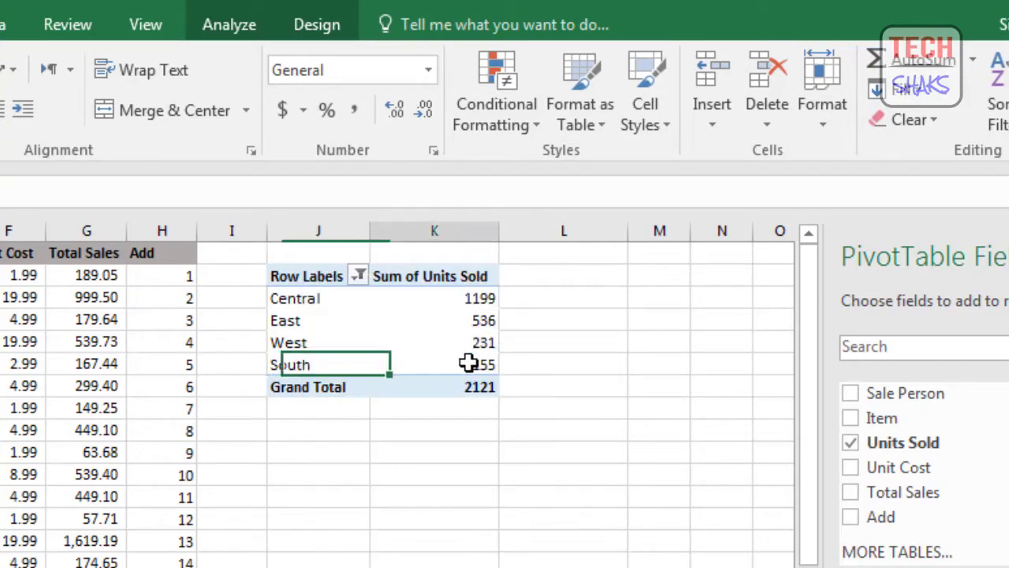
{"action": "right_click", "coordinate": [468, 363]}
{"action": "left_click", "coordinate": [444, 364]}
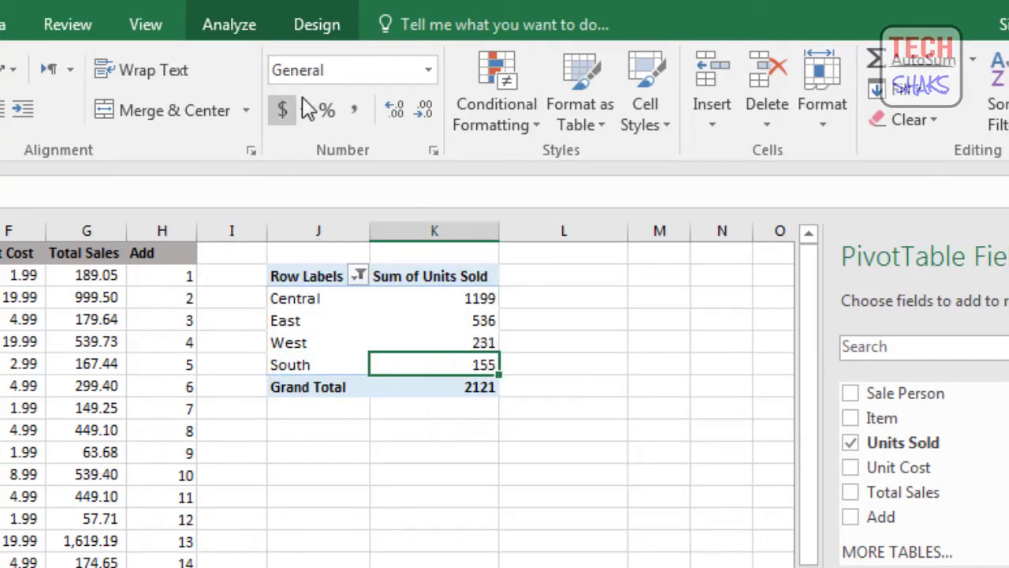
Refresh the PivotTable from its source data so the record in row 45 is included.
{"action": "left_click", "coordinate": [239, 26]}
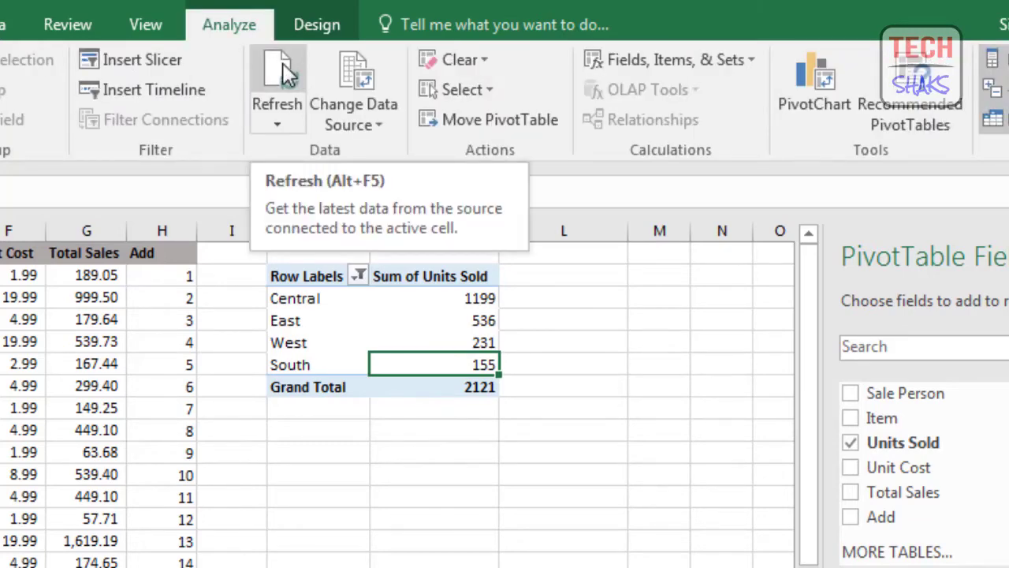
{"action": "left_click", "coordinate": [283, 63]}
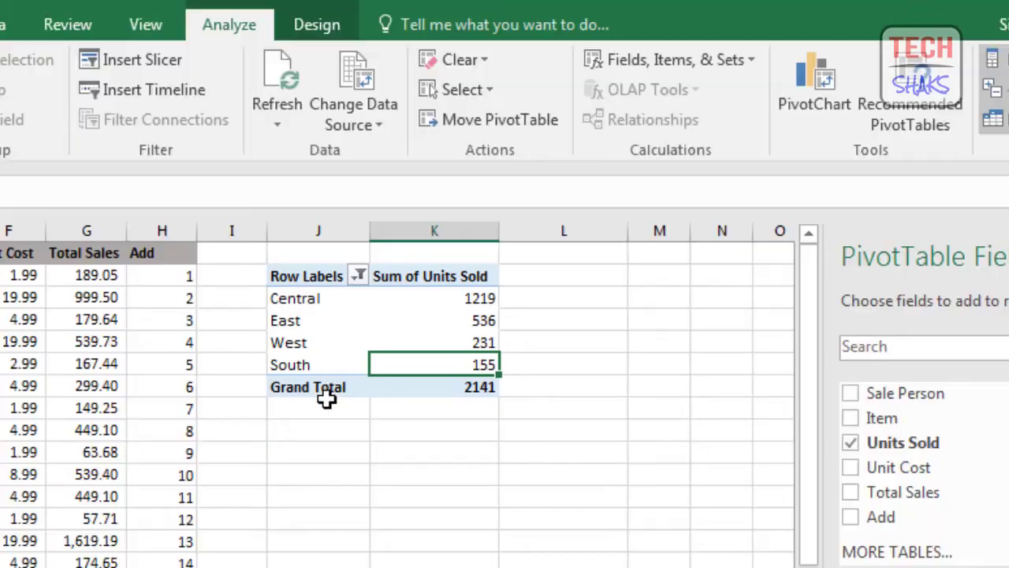
{"action": "left_click", "coordinate": [378, 341]}
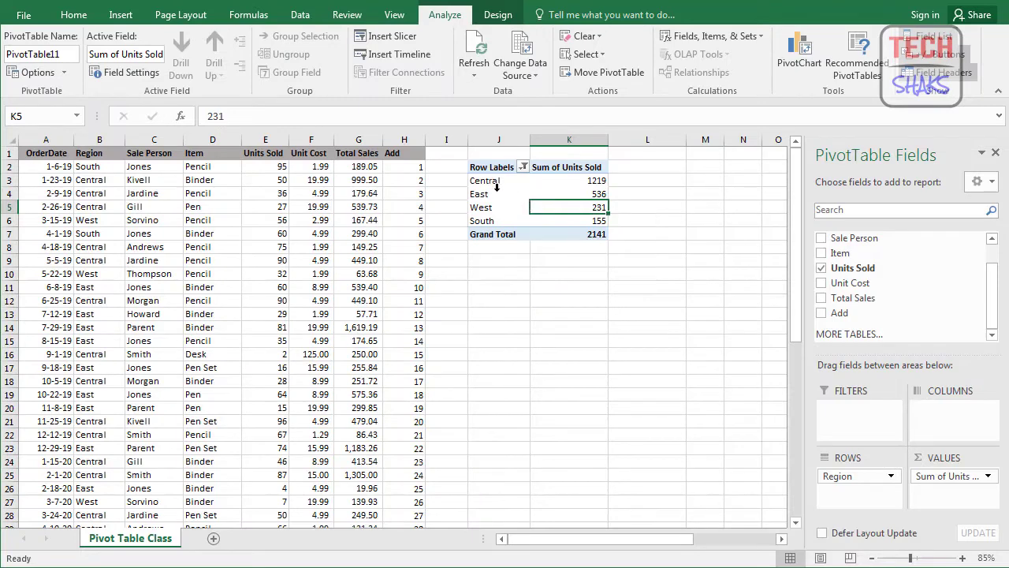
{"action": "left_click", "coordinate": [497, 187]}
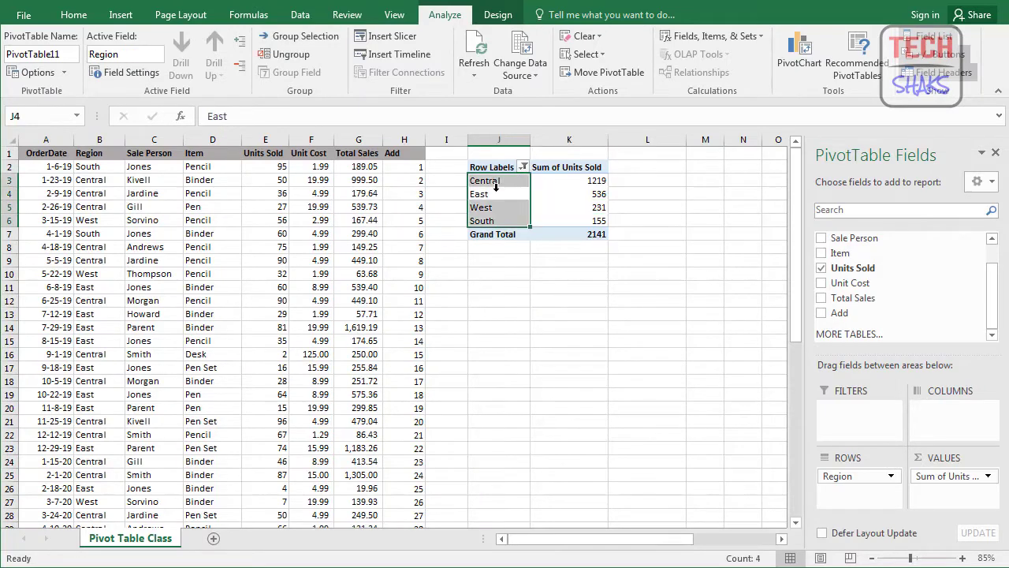
Clear all fields, formatting and filters from the PivotTable.
{"action": "left_click", "coordinate": [550, 204]}
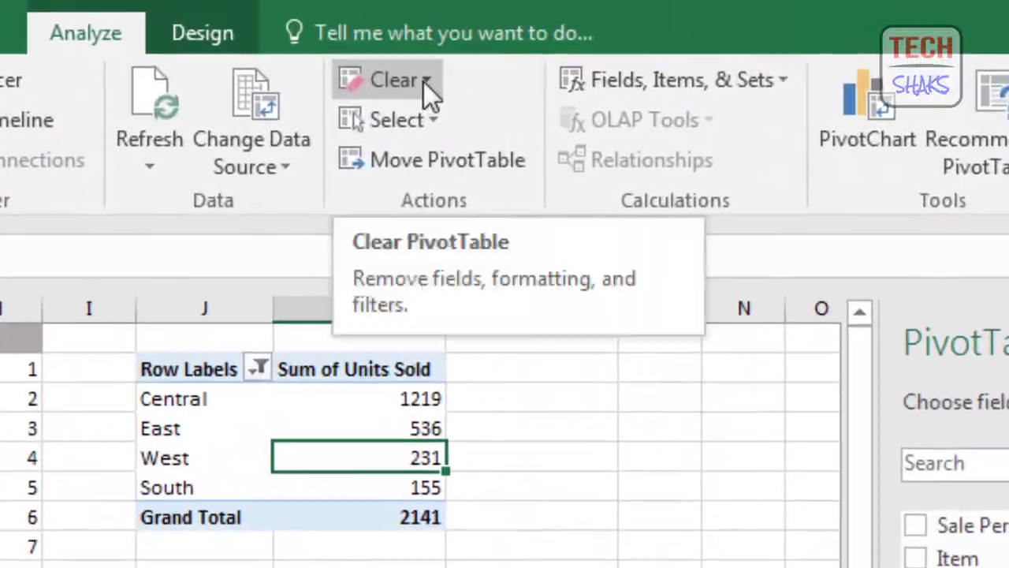
{"action": "left_click", "coordinate": [596, 38]}
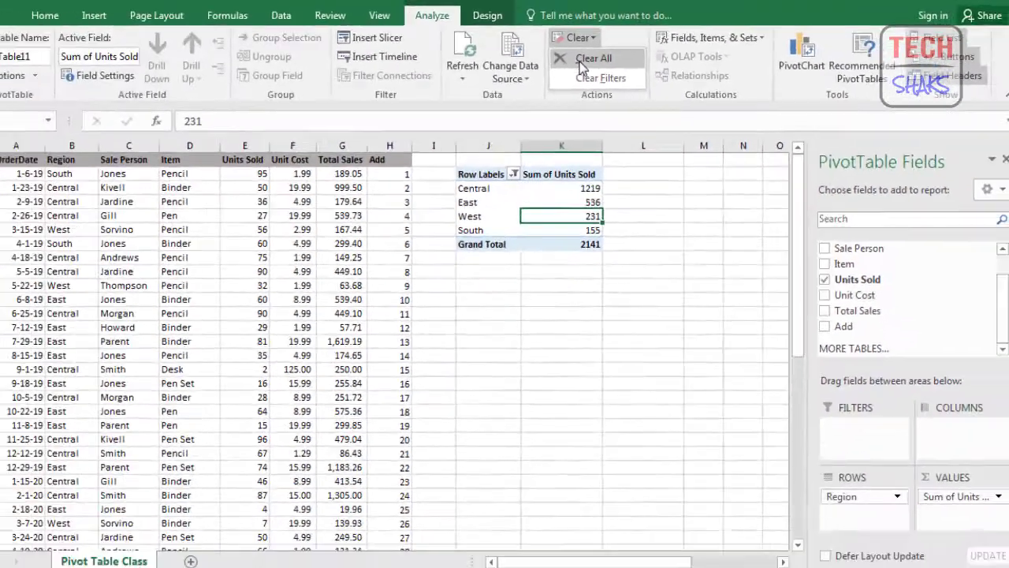
{"action": "left_click", "coordinate": [580, 62]}
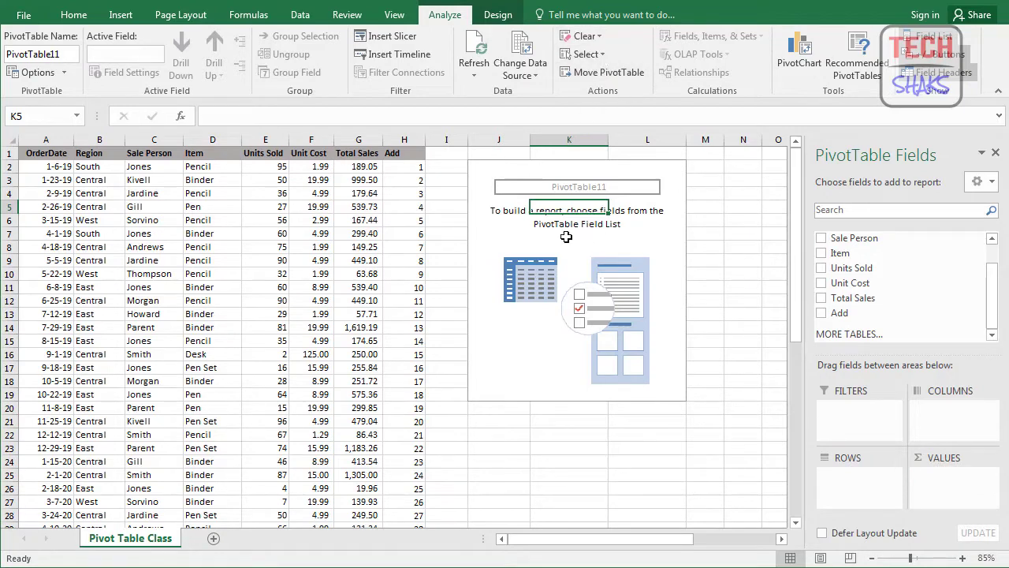
Clear everything from the empty PivotTable's cells J2:L19 and undo the clearing.
{"action": "left_click", "coordinate": [508, 167]}
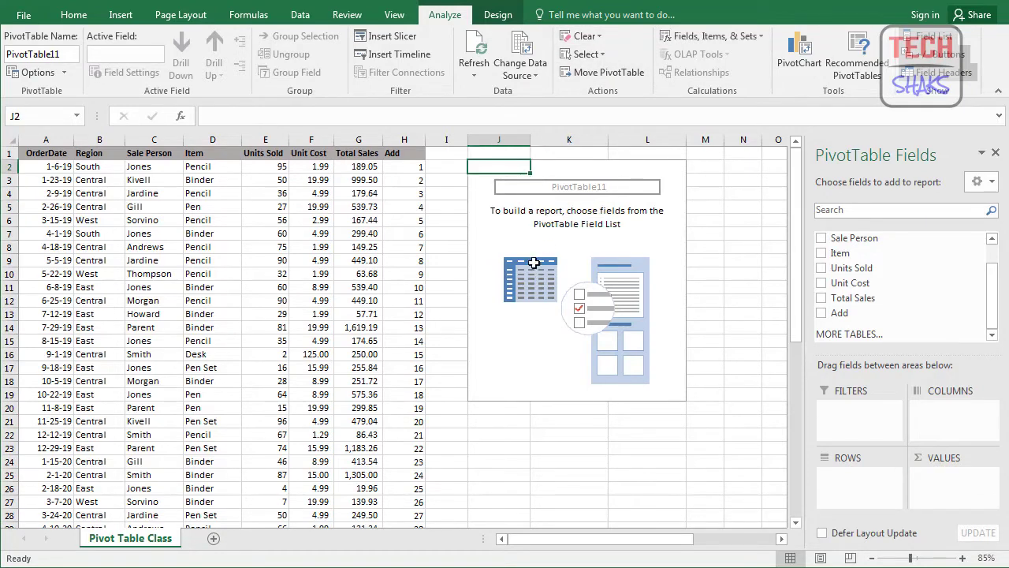
{"action": "left_click_drag", "start_coordinate": [506, 169], "coordinate": [660, 394]}
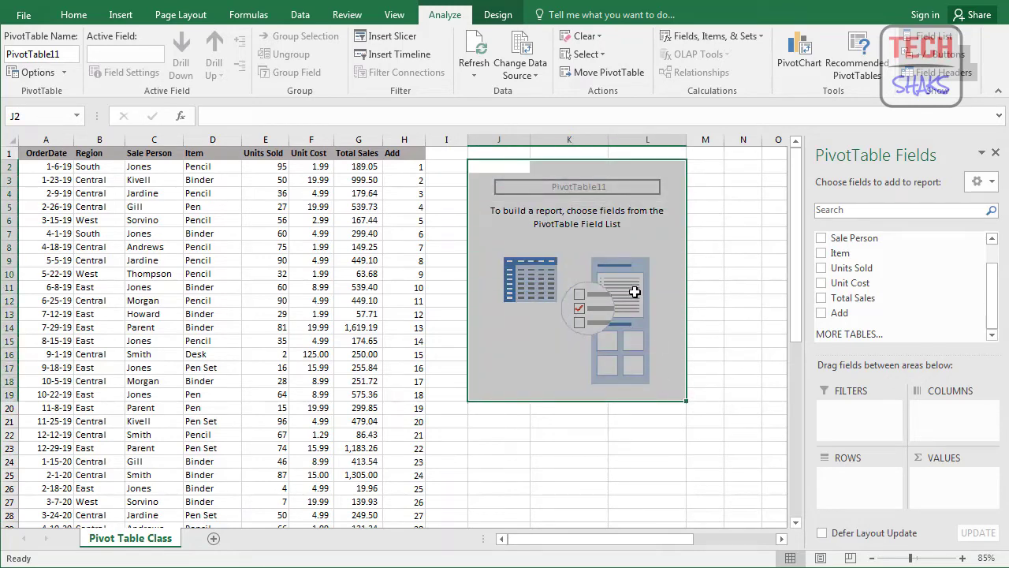
{"action": "left_click", "coordinate": [73, 17]}
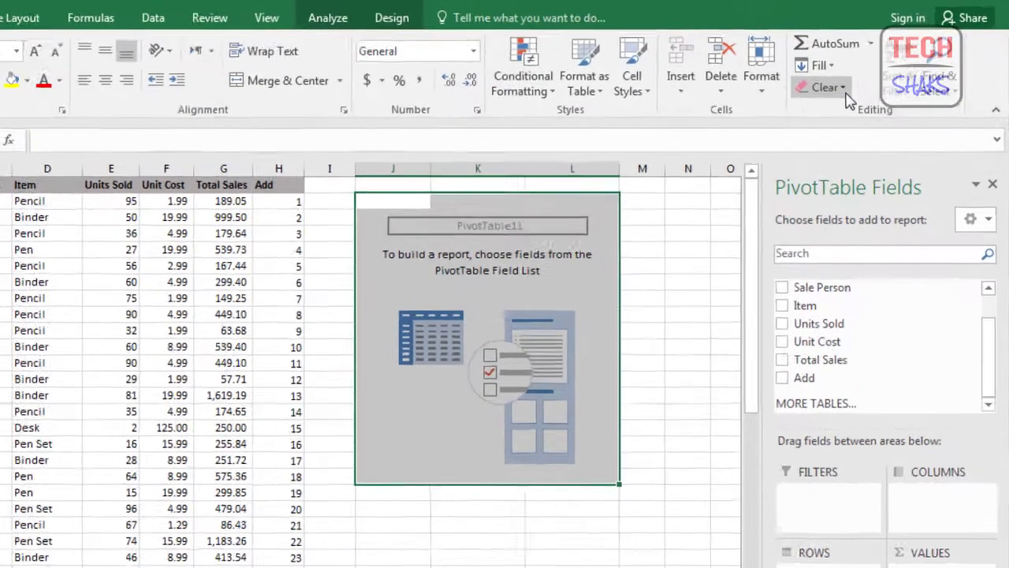
{"action": "left_click", "coordinate": [866, 72]}
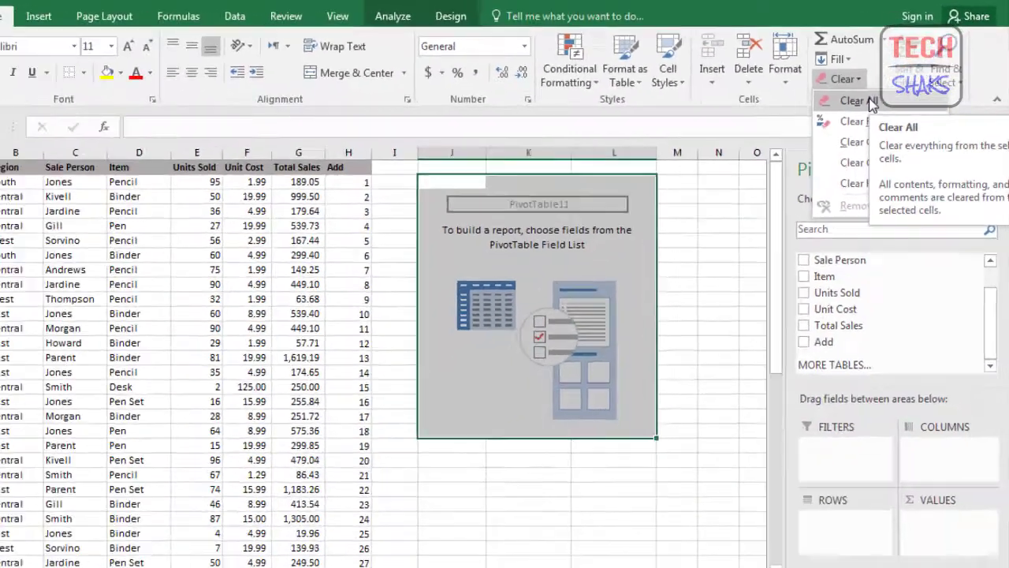
{"action": "left_click", "coordinate": [741, 204]}
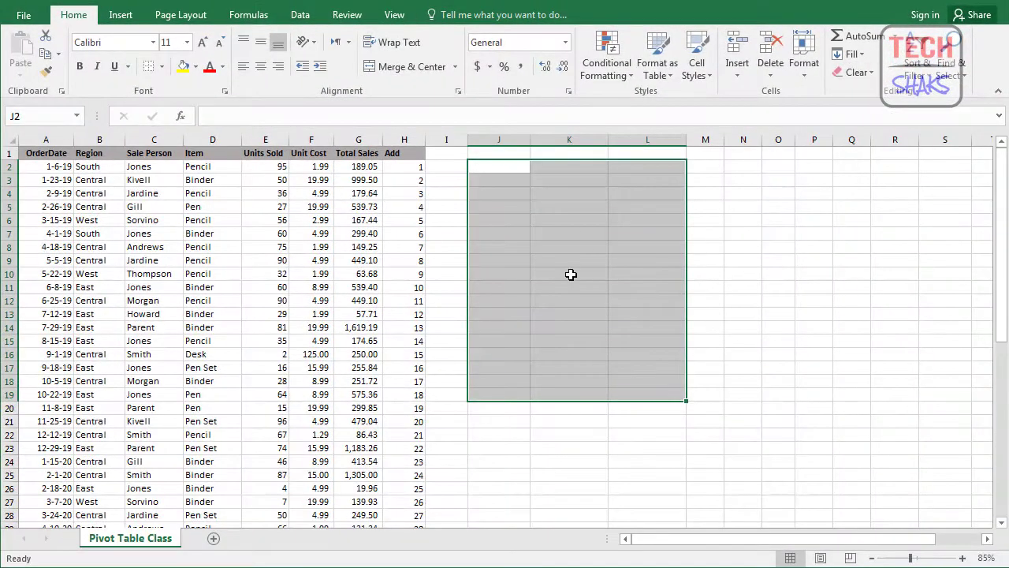
{"action": "left_click", "coordinate": [545, 234]}
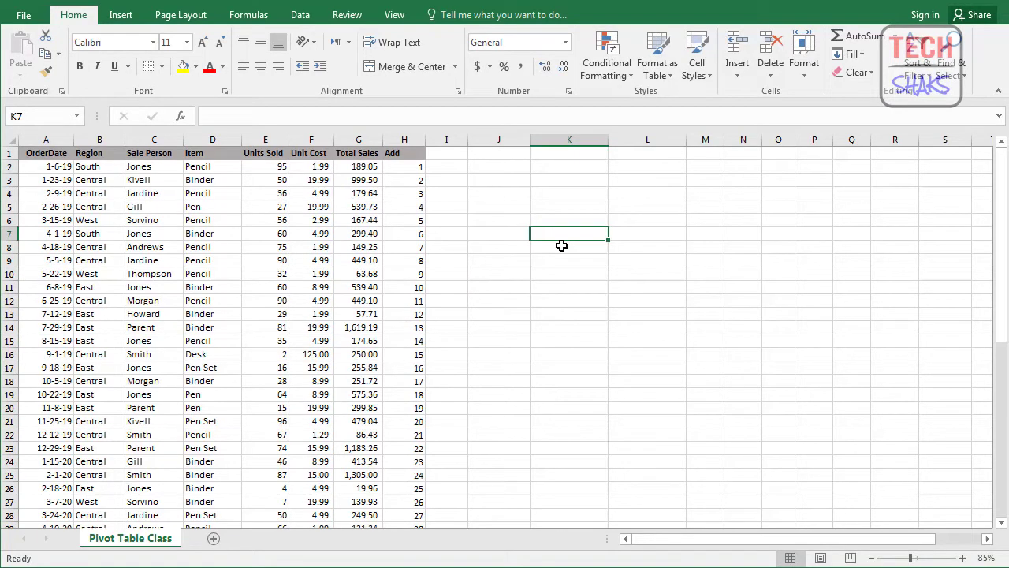
{"action": "key", "text": "ctrl+z"}
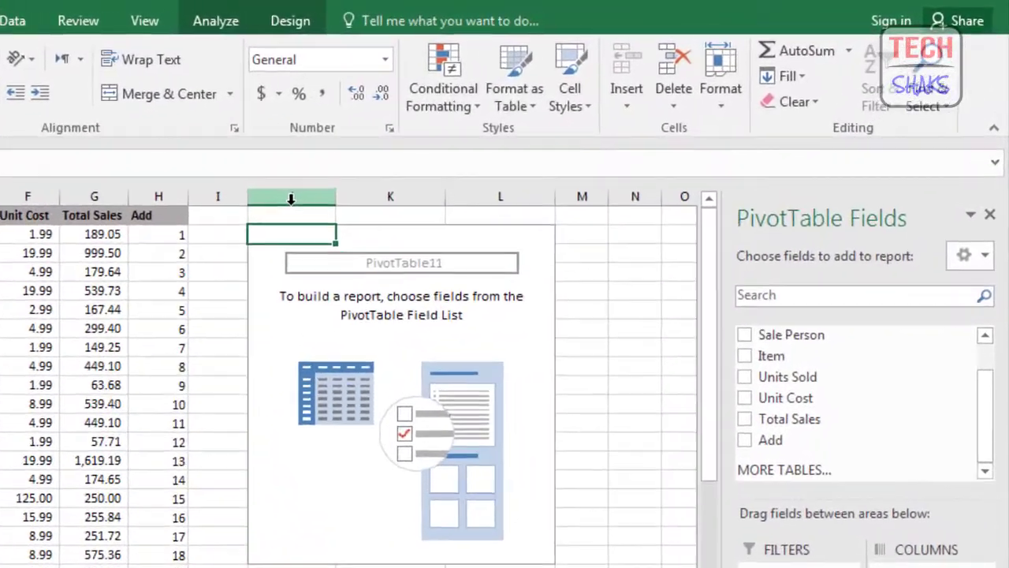
Delete columns J:L together with the empty PivotTable they hold.
{"action": "left_click_drag", "start_coordinate": [291, 200], "coordinate": [497, 206]}
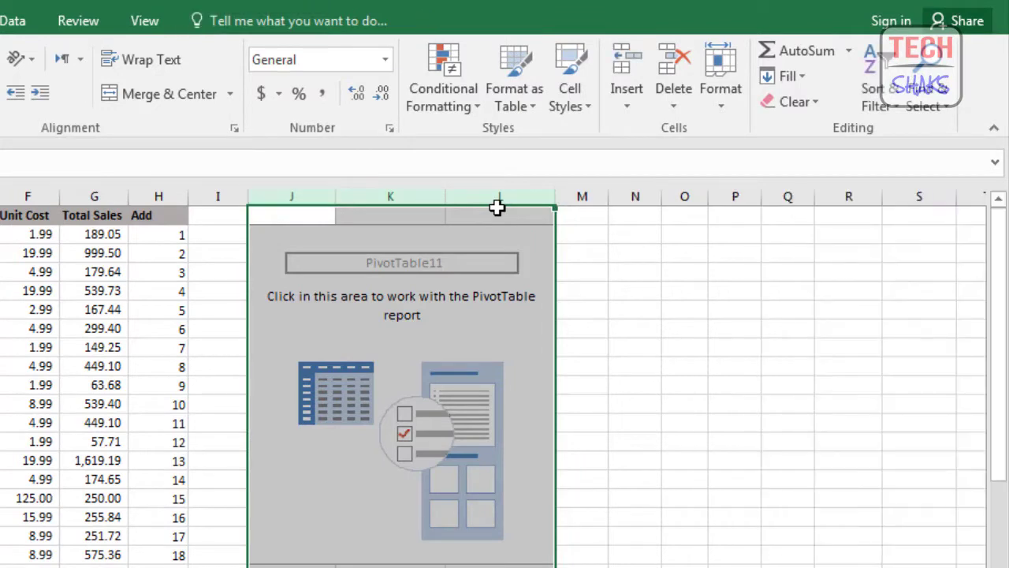
{"action": "key", "text": "ctrl+minus"}
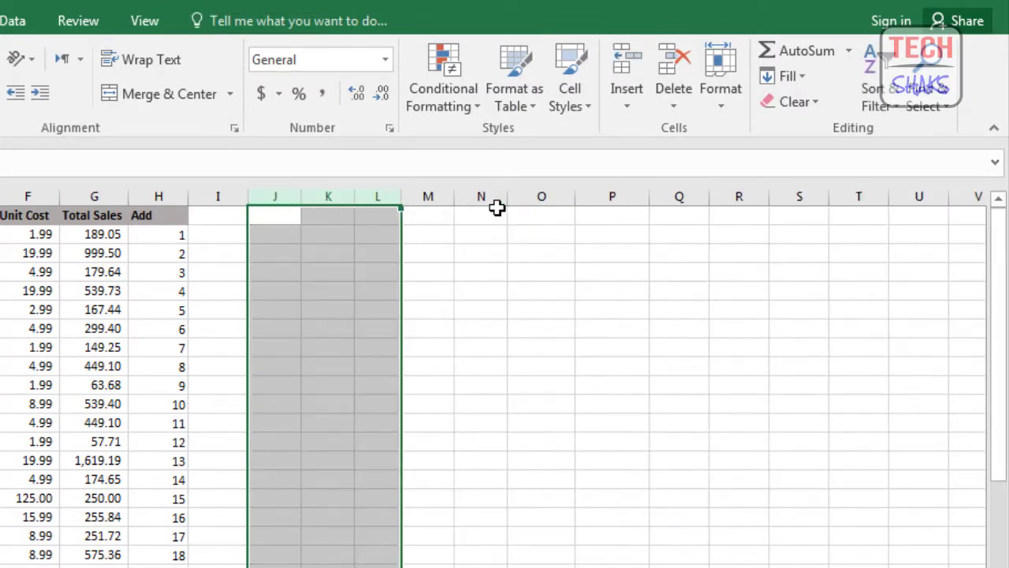
Undo the deletion of columns J:L and select the restored empty PivotTable to view its available fields.
{"action": "key", "text": "ctrl+z"}
{"action": "left_click", "coordinate": [449, 331]}
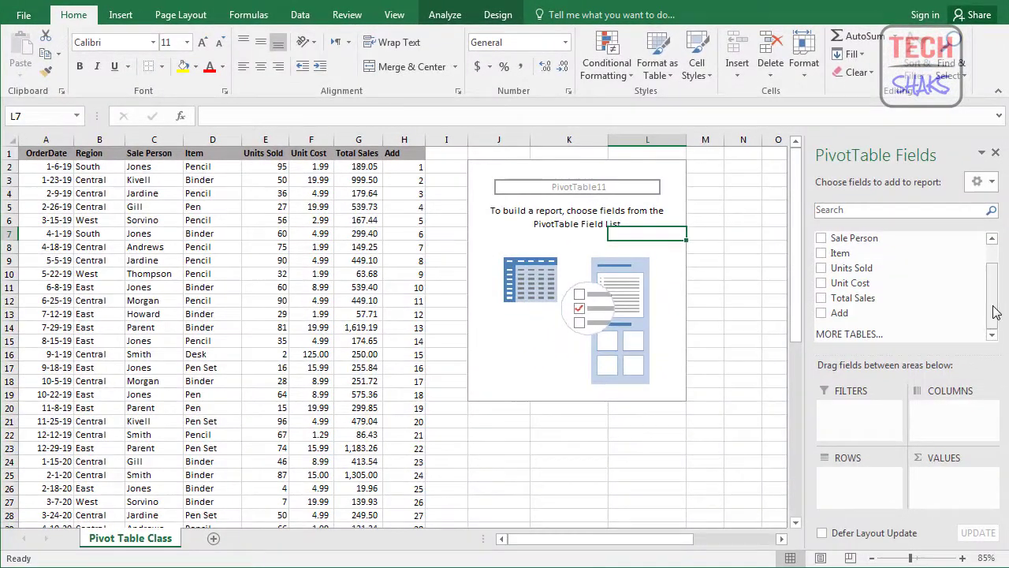
{"action": "left_click_drag", "start_coordinate": [992, 306], "coordinate": [997, 235]}
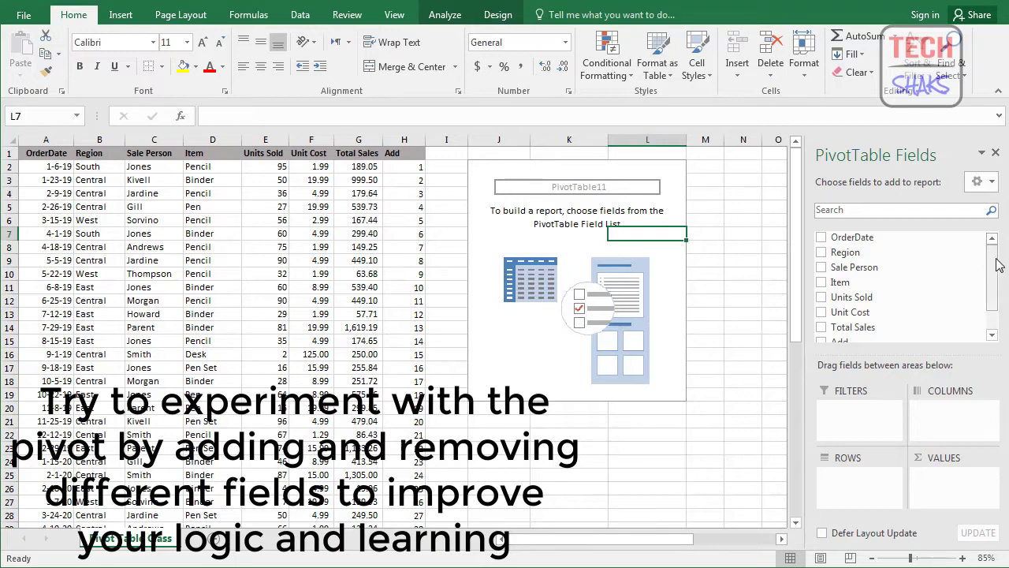
{"action": "mouse_move", "coordinate": [998, 264]}
{"action": "left_mouse_down"}
{"action": "mouse_move", "coordinate": [993, 281]}
{"action": "mouse_move", "coordinate": [994, 254]}
{"action": "left_mouse_up"}
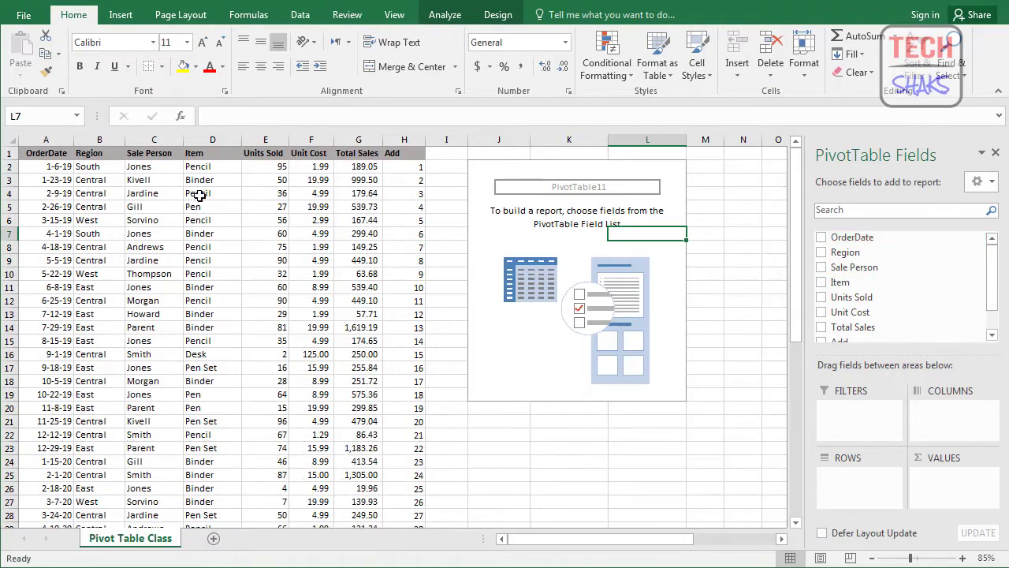
Format the order dates in A2:A45 as day, abbreviated month and two-digit year, like 06-Jan-19.
{"action": "left_click", "coordinate": [51, 166]}
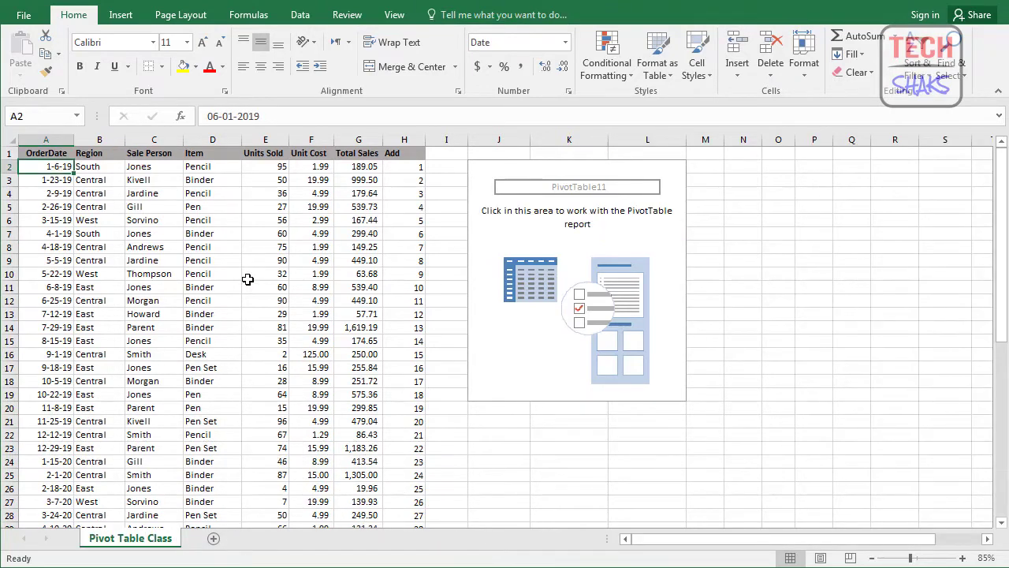
{"action": "key", "text": "Up"}
{"action": "key", "text": "Down"}
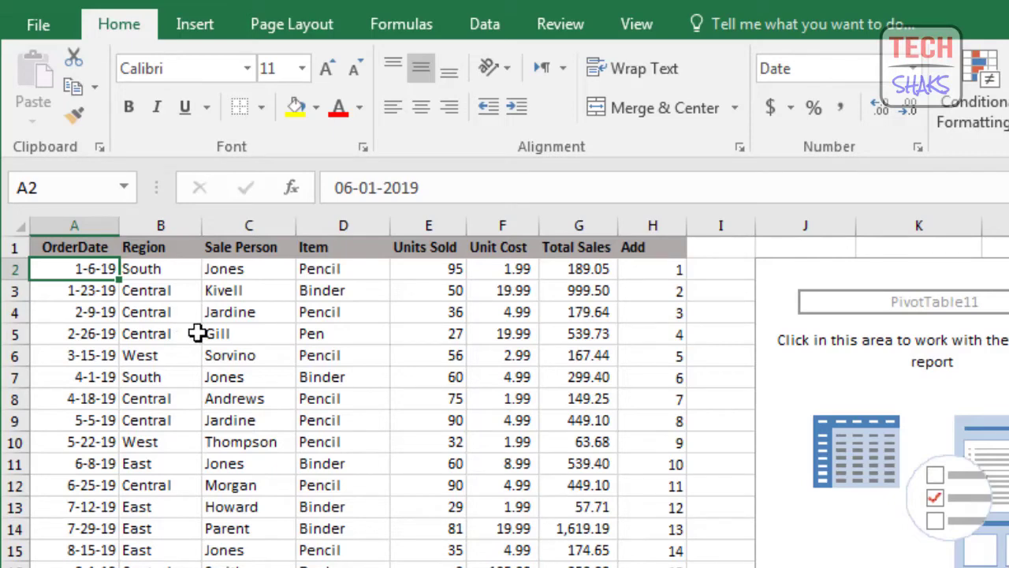
{"action": "key", "text": "ctrl+shift+3"}
{"action": "key", "text": "ctrl+shift+3"}
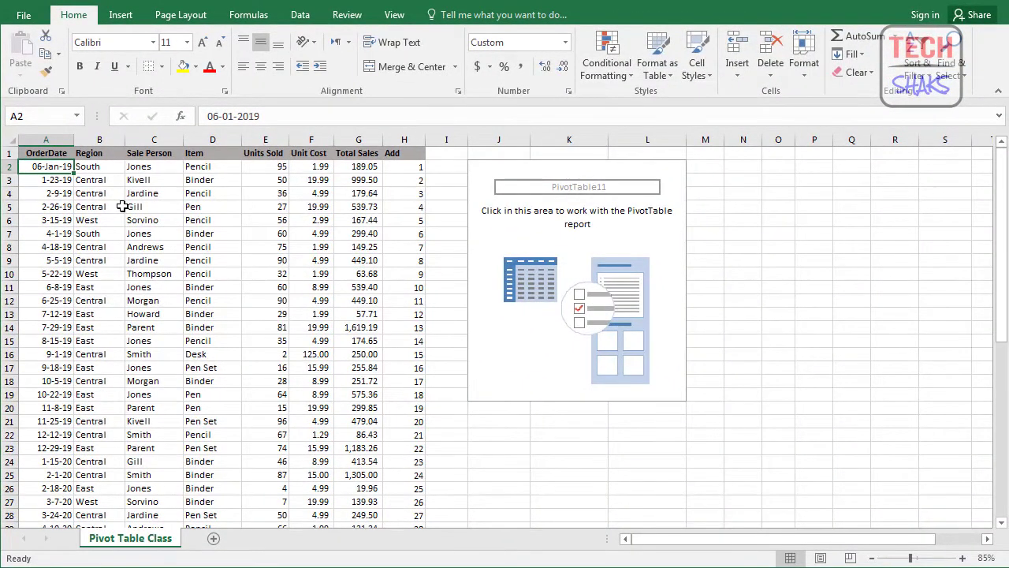
{"action": "key", "text": "ctrl+shift+Down"}
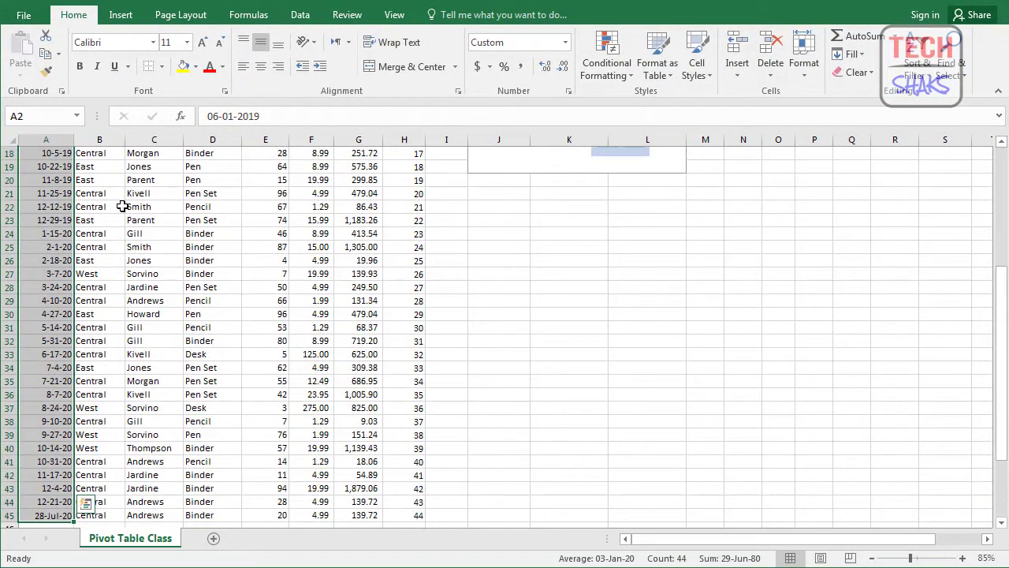
{"action": "key", "text": "ctrl+shift+3"}
{"action": "key", "text": "ctrl+Home"}
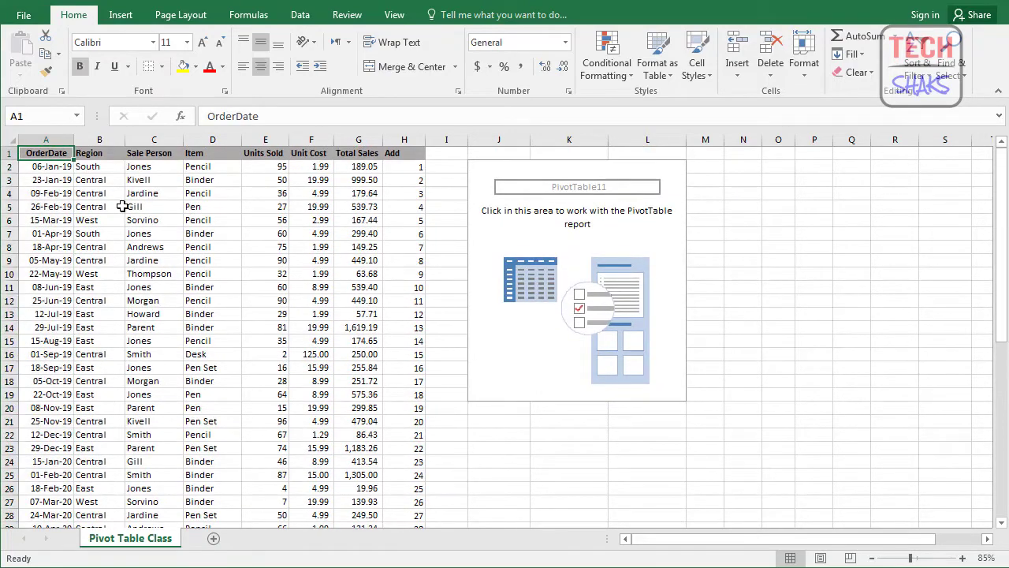
{"action": "key", "text": "Down"}
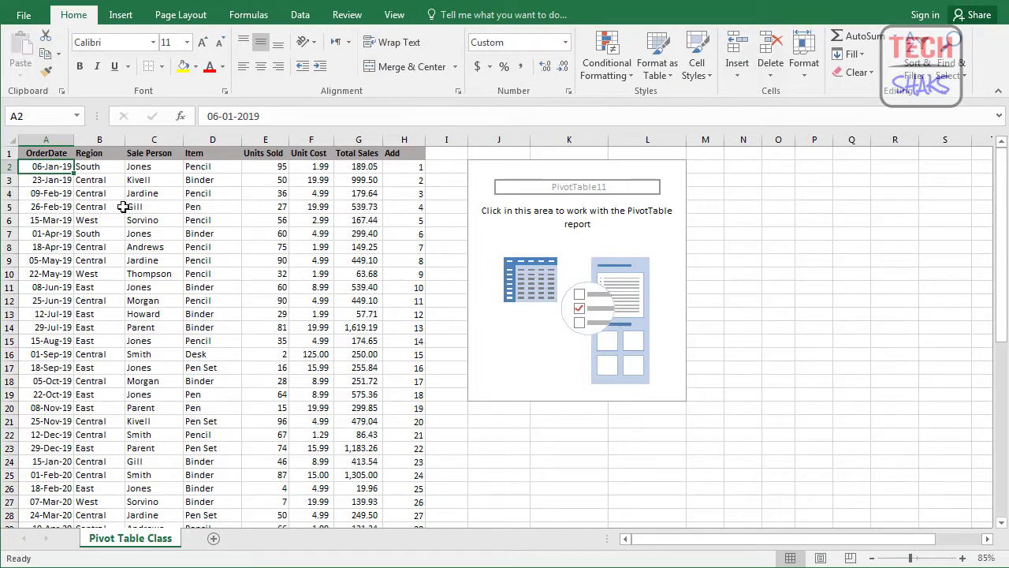
{"action": "left_click", "coordinate": [63, 192]}
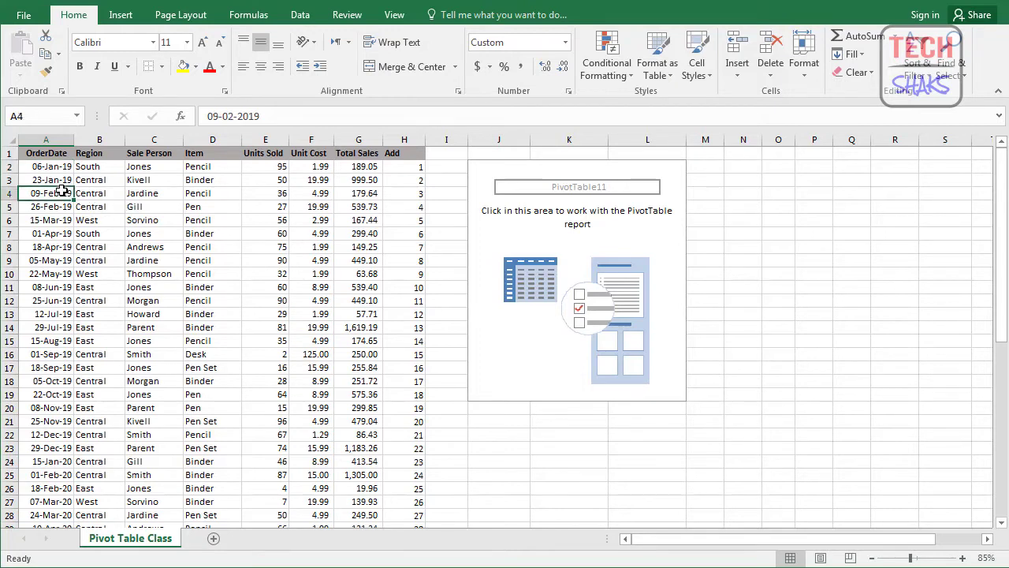
{"action": "left_click", "coordinate": [52, 169]}
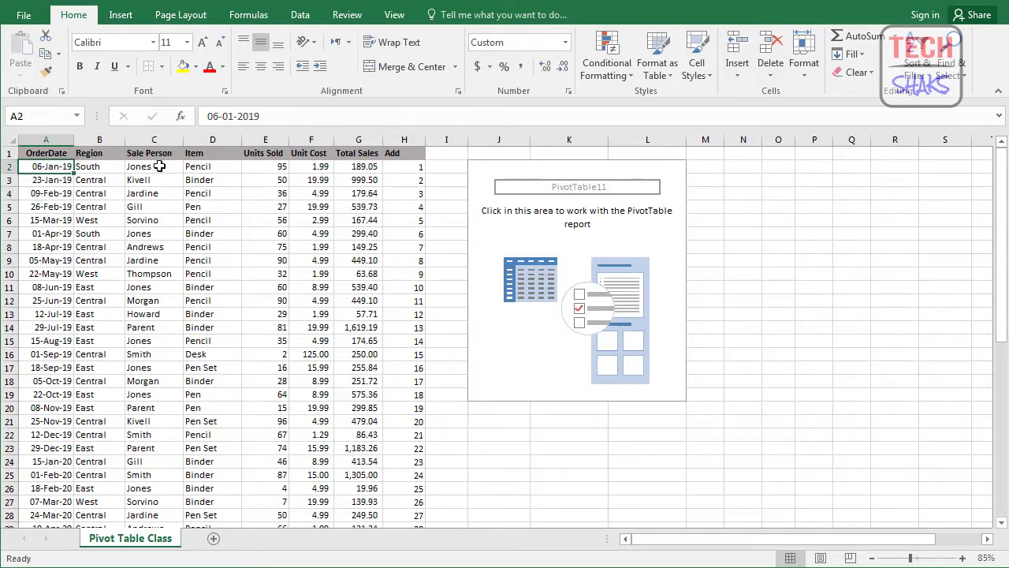
Add OrderDate to the PivotTable rows and filter Years to show only 2019 and 2020.
{"action": "left_click", "coordinate": [504, 245]}
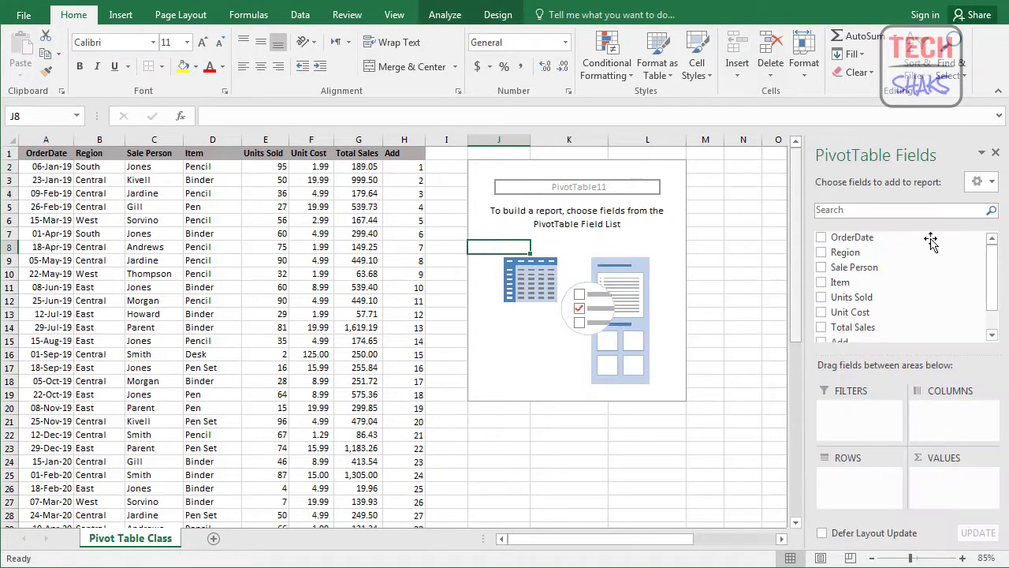
{"action": "left_click_drag", "start_coordinate": [884, 241], "coordinate": [875, 480]}
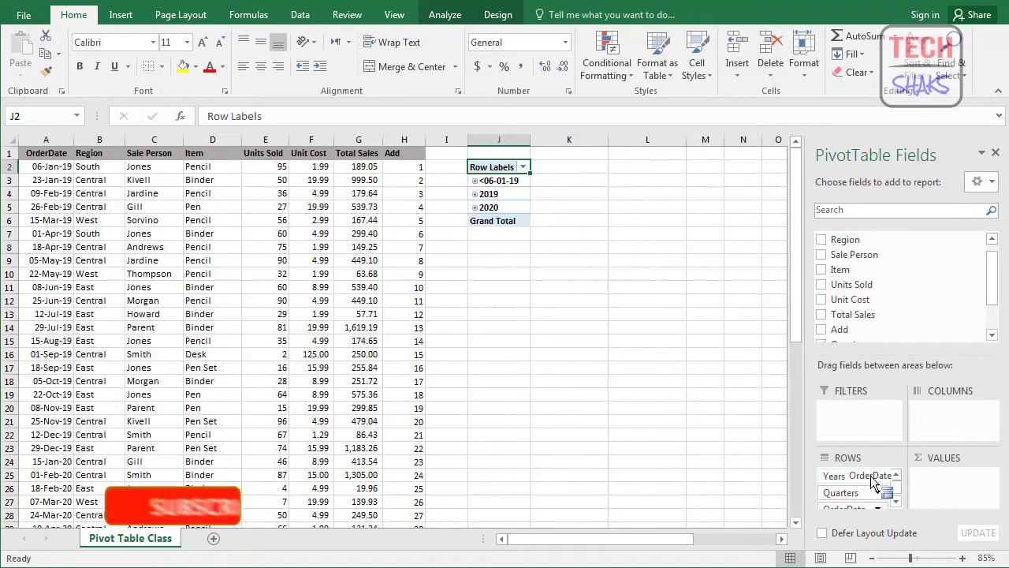
{"action": "left_click", "coordinate": [522, 168]}
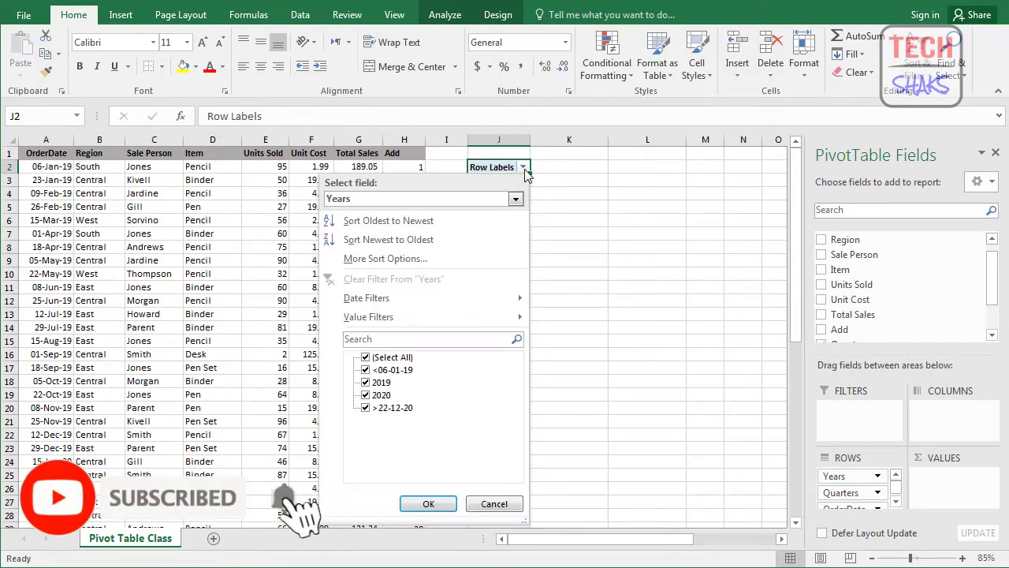
{"action": "left_click", "coordinate": [365, 370]}
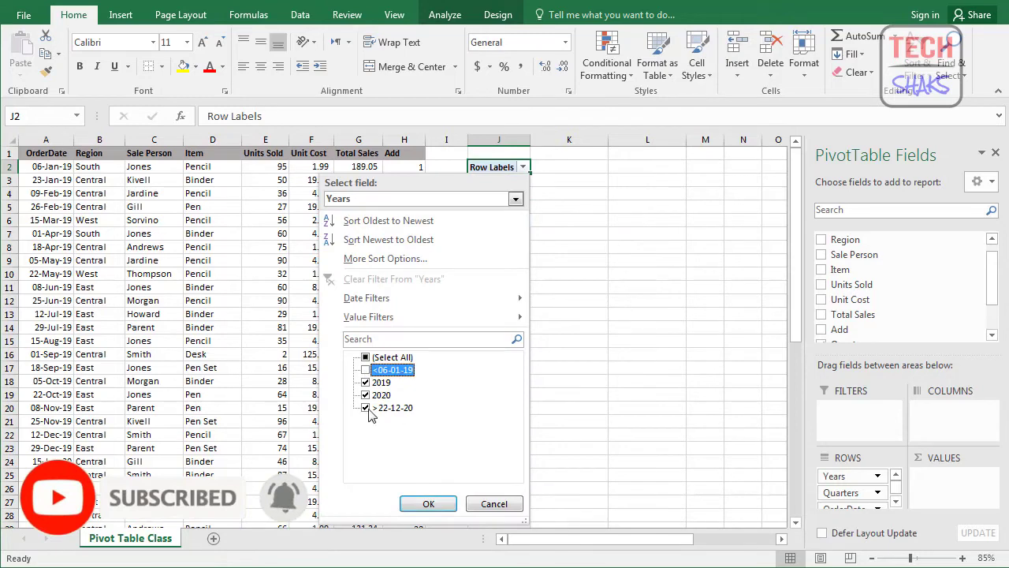
{"action": "left_click", "coordinate": [366, 407]}
{"action": "left_click", "coordinate": [423, 503]}
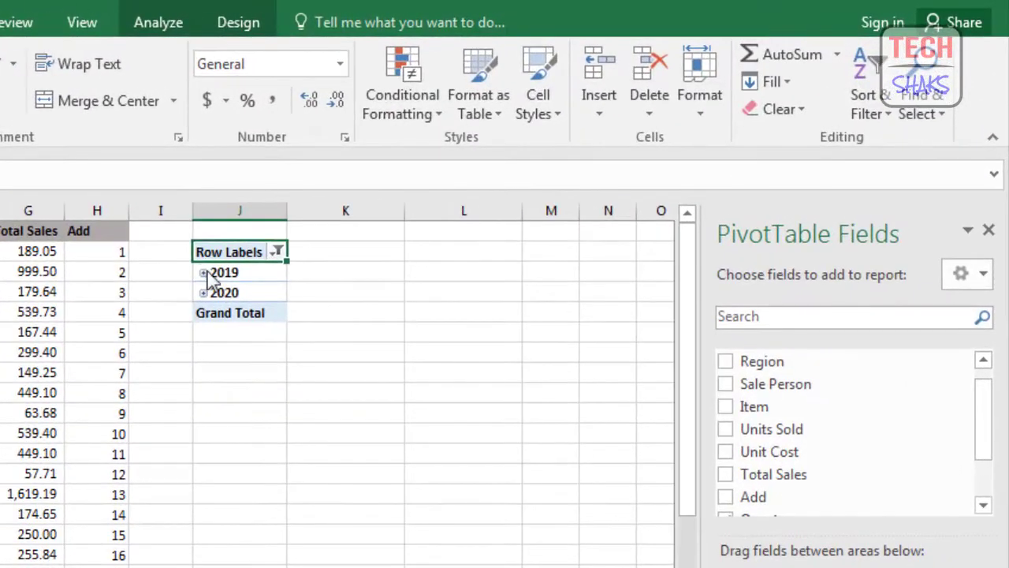
Expand 2019 and 2020 into quarters and expand Qtr1 of both years into months.
{"action": "left_click", "coordinate": [475, 181]}
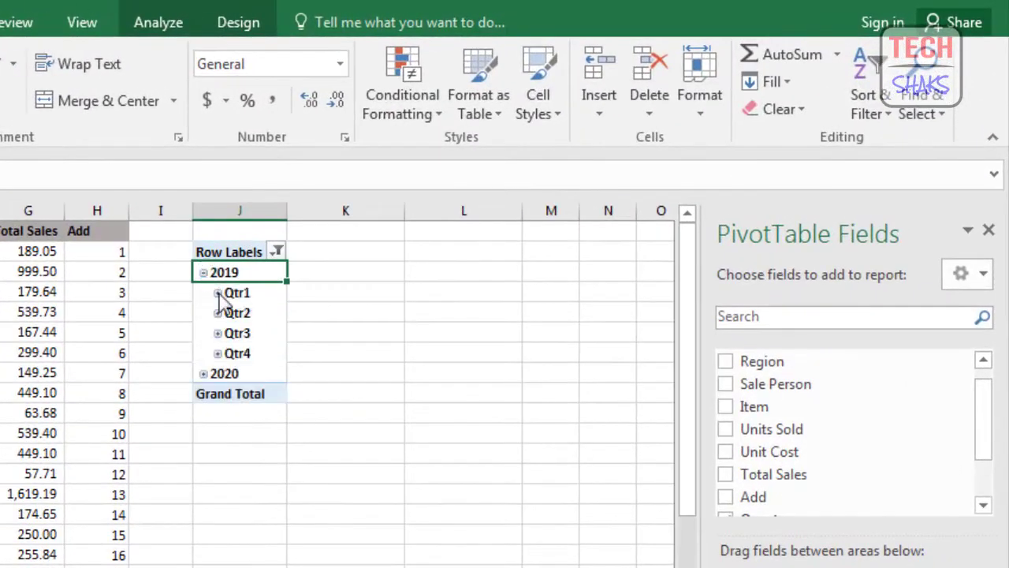
{"action": "left_click", "coordinate": [204, 374]}
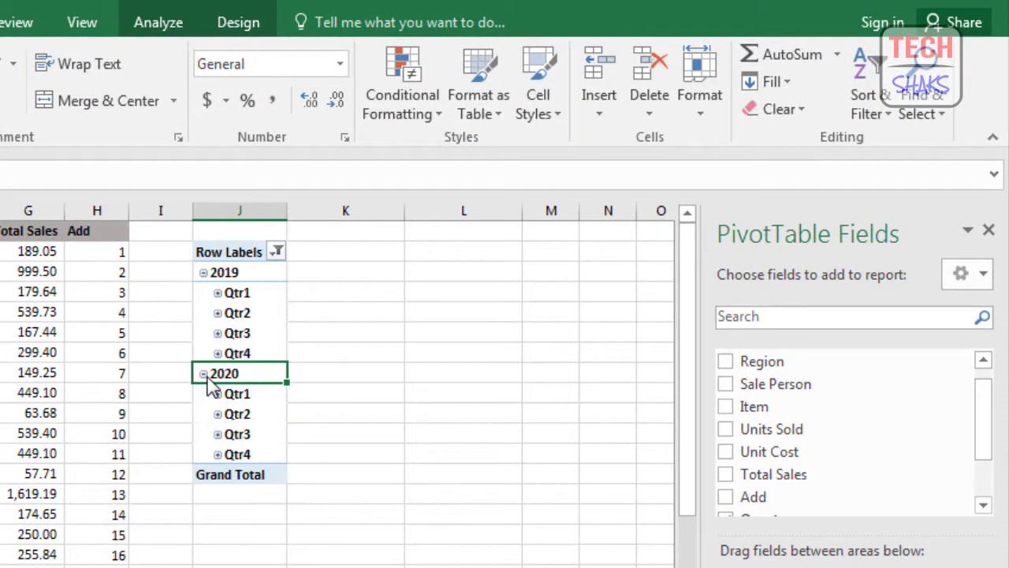
{"action": "left_click", "coordinate": [215, 293]}
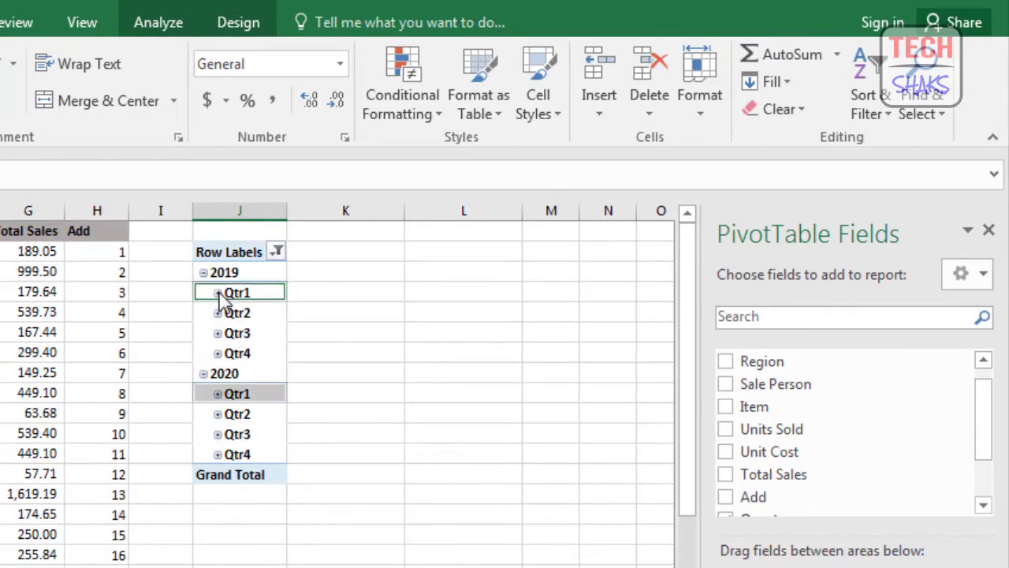
{"action": "left_click", "coordinate": [219, 292]}
{"action": "left_click", "coordinate": [218, 293]}
{"action": "left_click", "coordinate": [218, 292]}
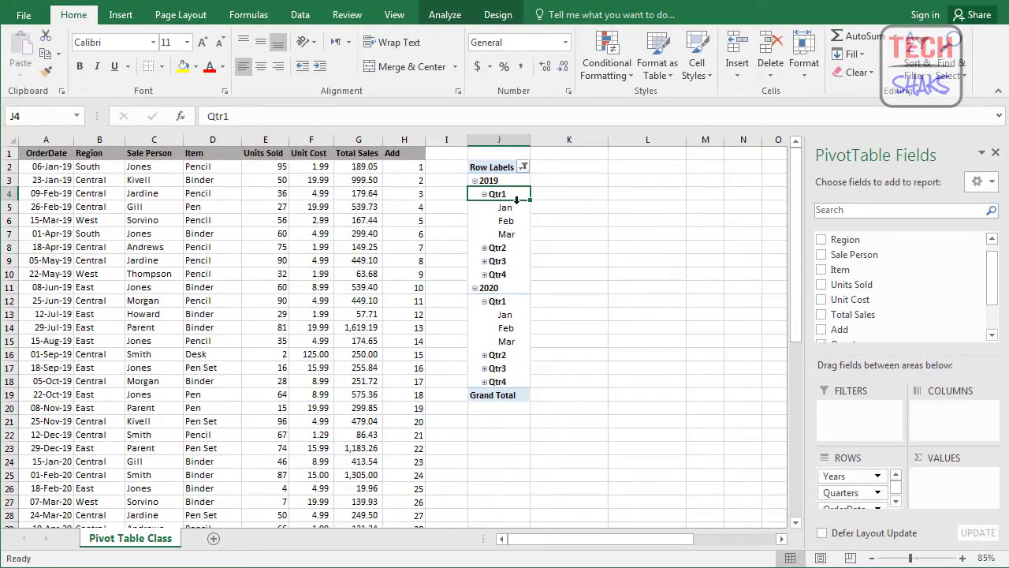
Add Total Sales to the PivotTable values and summarize it by Sum.
{"action": "left_click_drag", "start_coordinate": [993, 273], "coordinate": [989, 291]}
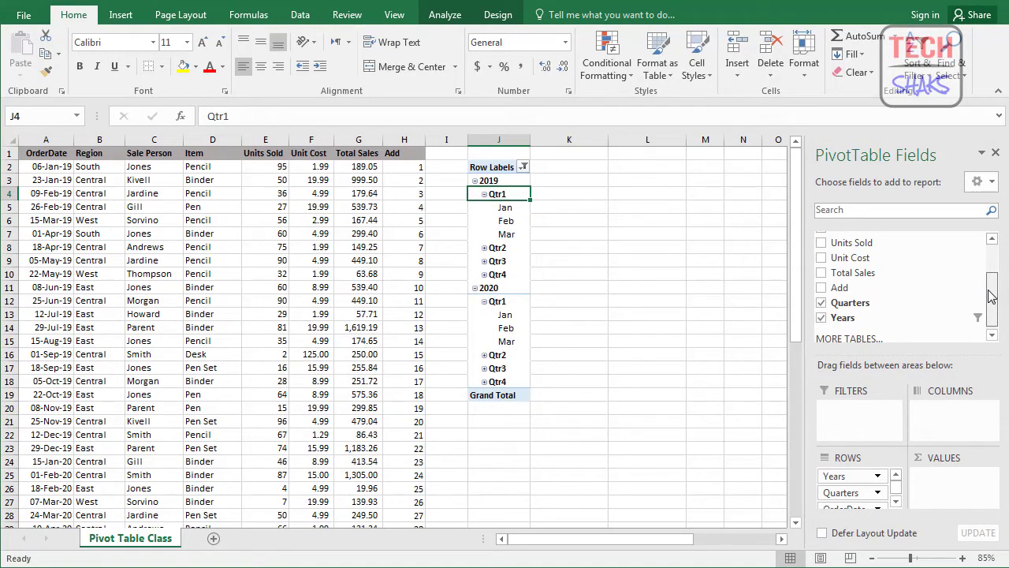
{"action": "left_click_drag", "start_coordinate": [992, 295], "coordinate": [990, 251]}
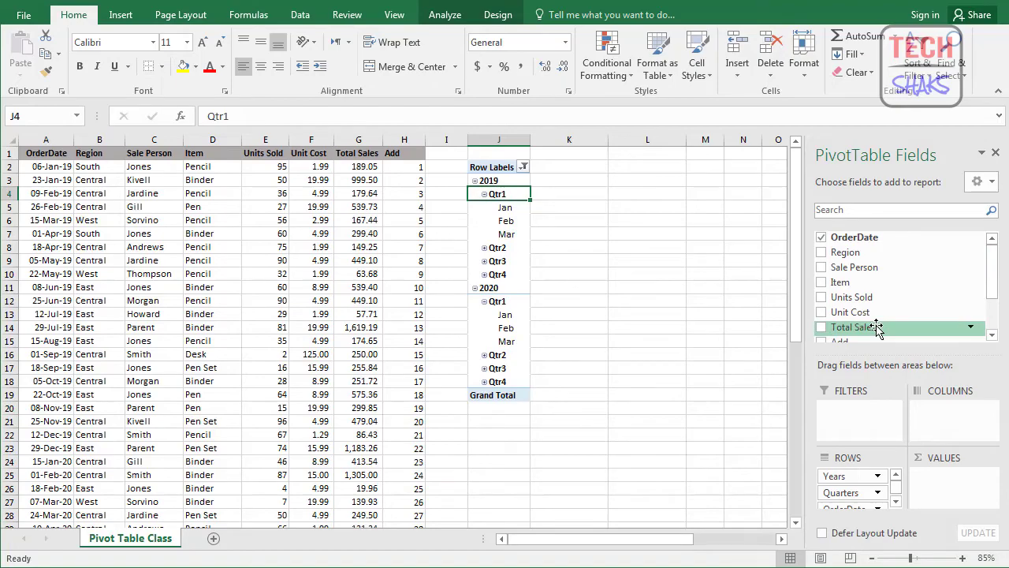
{"action": "left_click_drag", "start_coordinate": [876, 328], "coordinate": [935, 498]}
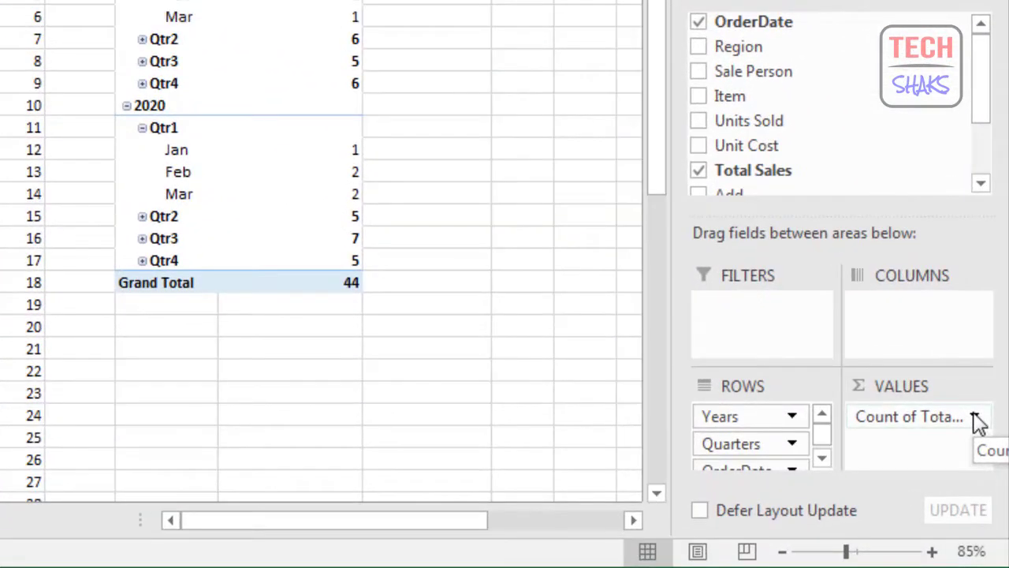
{"action": "left_click", "coordinate": [975, 416]}
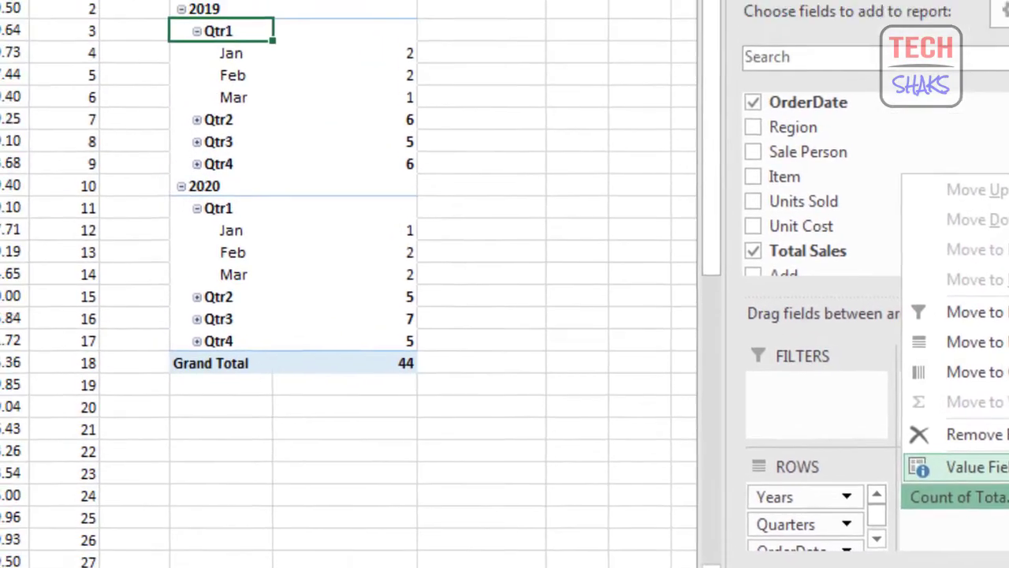
{"action": "left_click", "coordinate": [970, 394]}
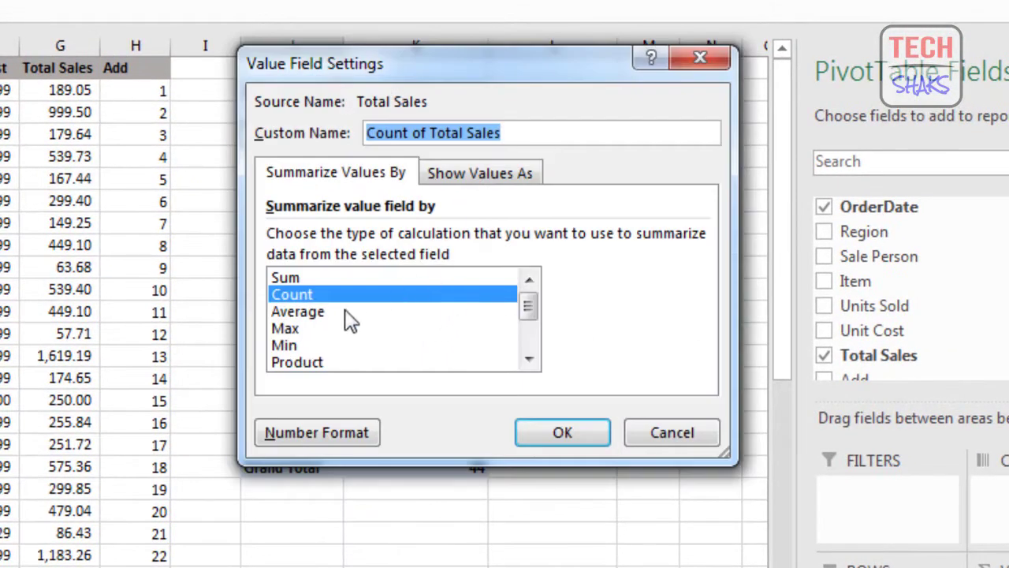
{"action": "left_click", "coordinate": [303, 281]}
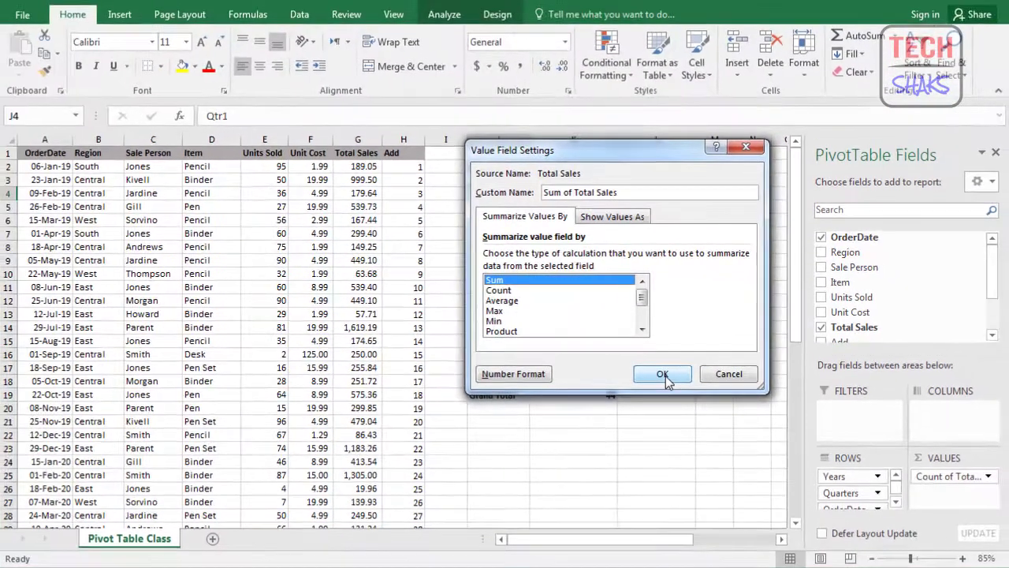
{"action": "left_click", "coordinate": [662, 374]}
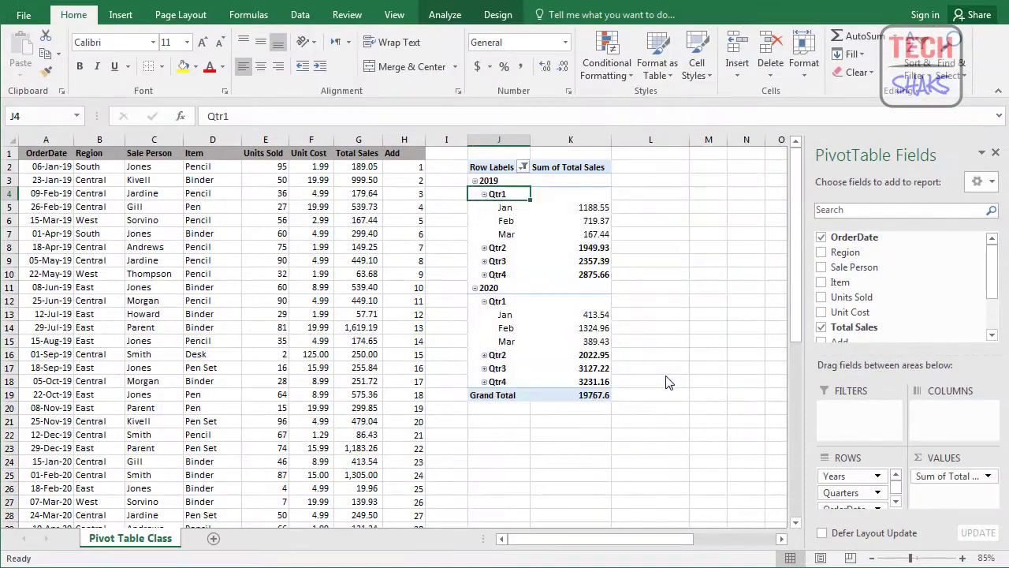
Compare the PivotTable's January 2019 sales sum with the source Total Sales amounts in G2:G4.
{"action": "left_click", "coordinate": [583, 206]}
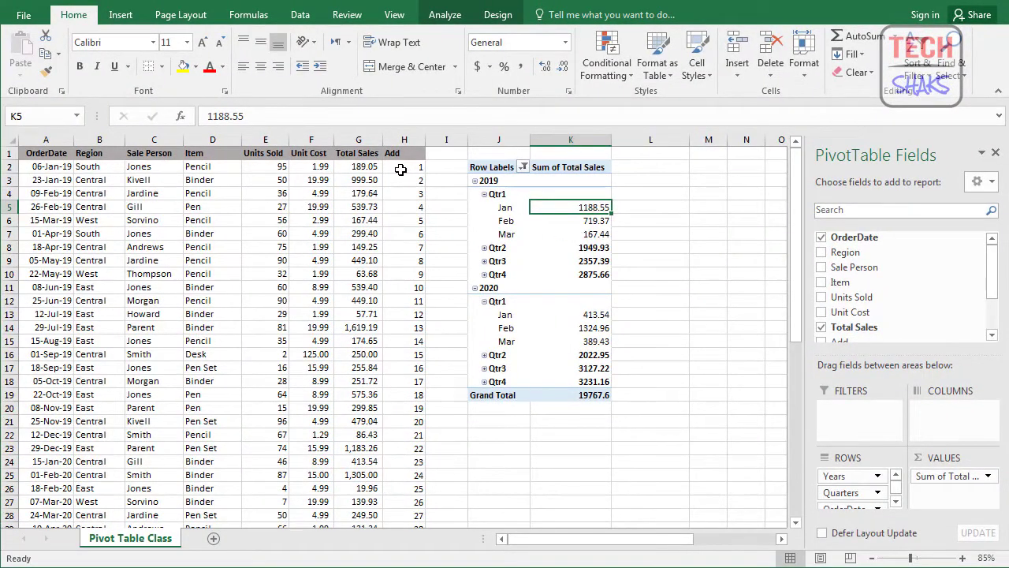
{"action": "left_click_drag", "start_coordinate": [363, 166], "coordinate": [350, 191]}
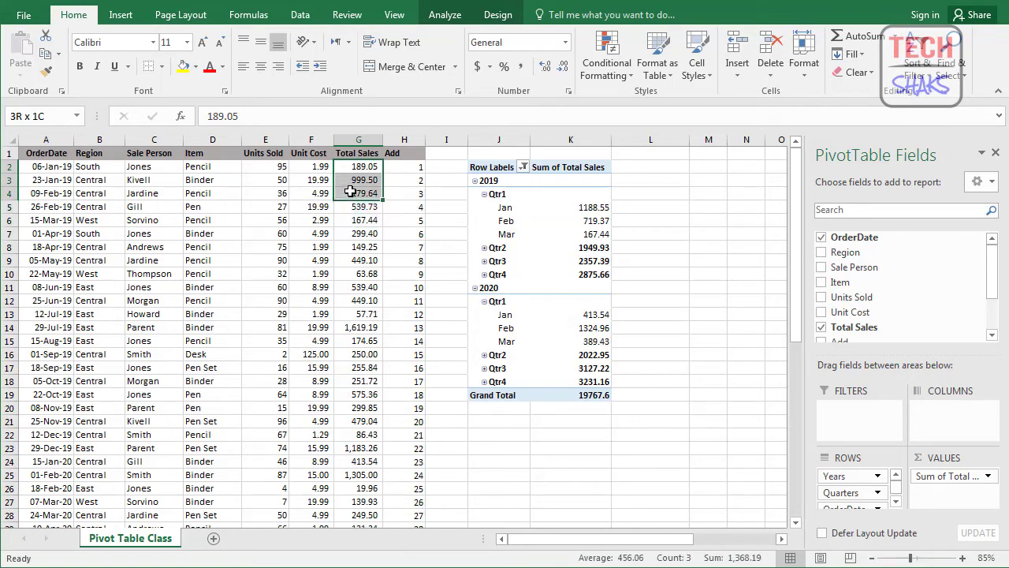
{"action": "left_click_drag", "start_coordinate": [350, 192], "coordinate": [350, 193]}
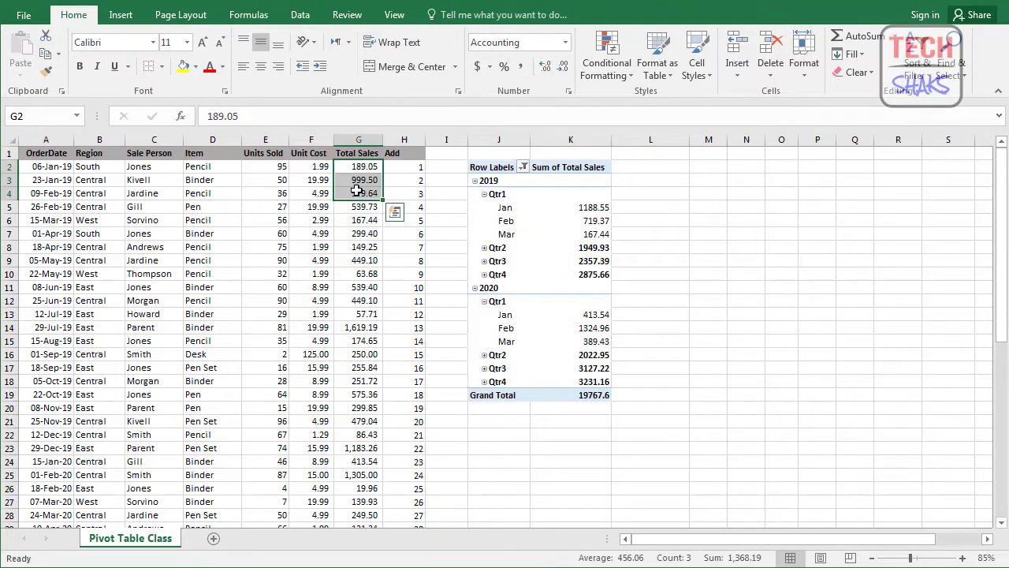
{"action": "mouse_move", "coordinate": [593, 238]}
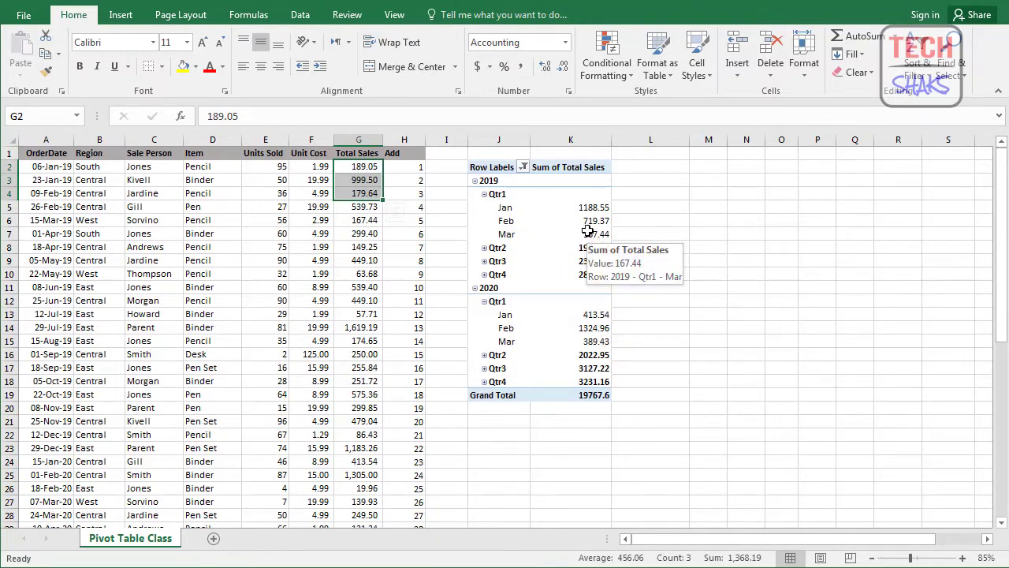
{"action": "left_click", "coordinate": [588, 232]}
{"action": "left_click", "coordinate": [577, 206]}
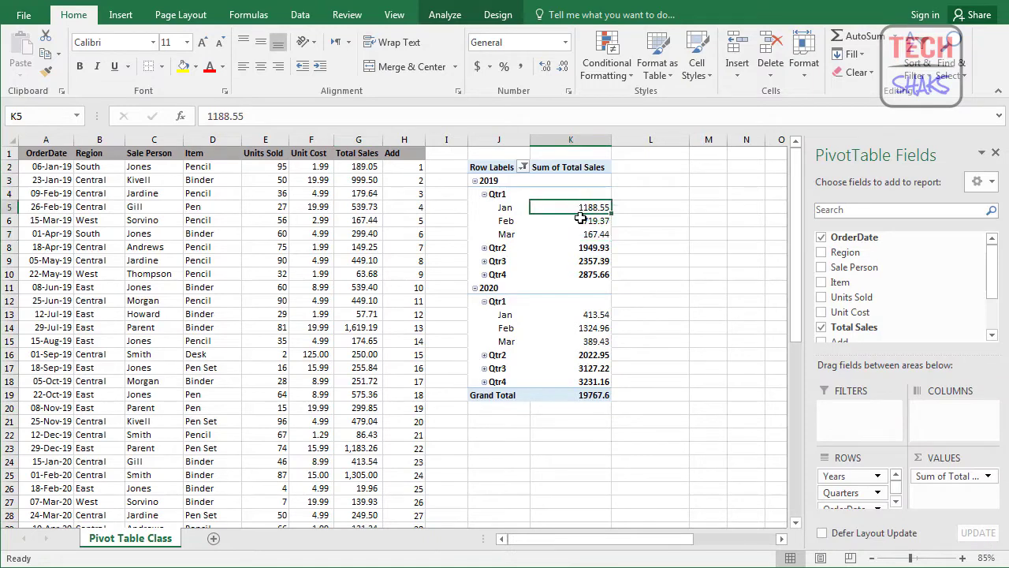
{"action": "left_click_drag", "start_coordinate": [349, 166], "coordinate": [349, 192]}
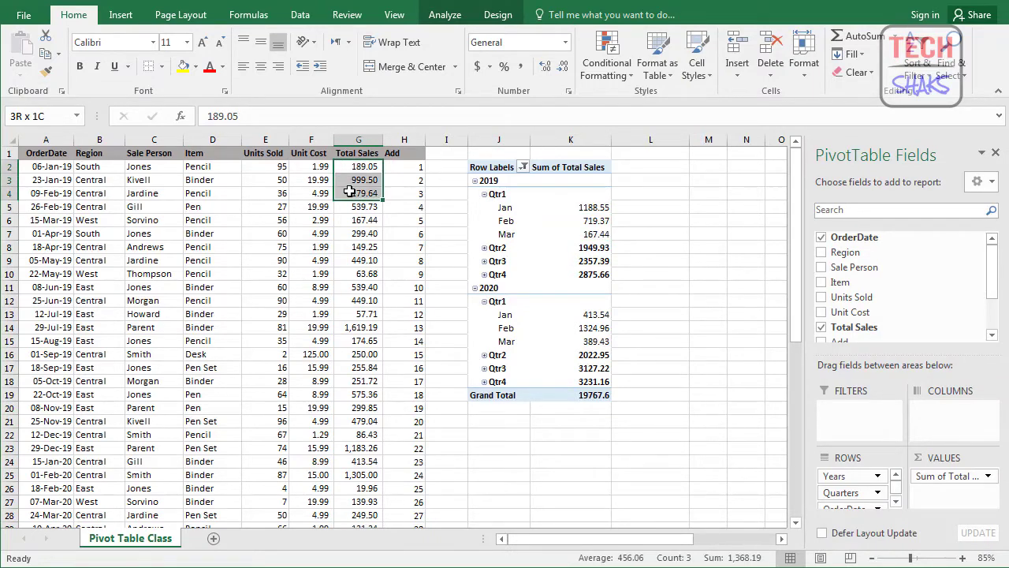
{"action": "left_click_drag", "start_coordinate": [350, 192], "coordinate": [349, 191]}
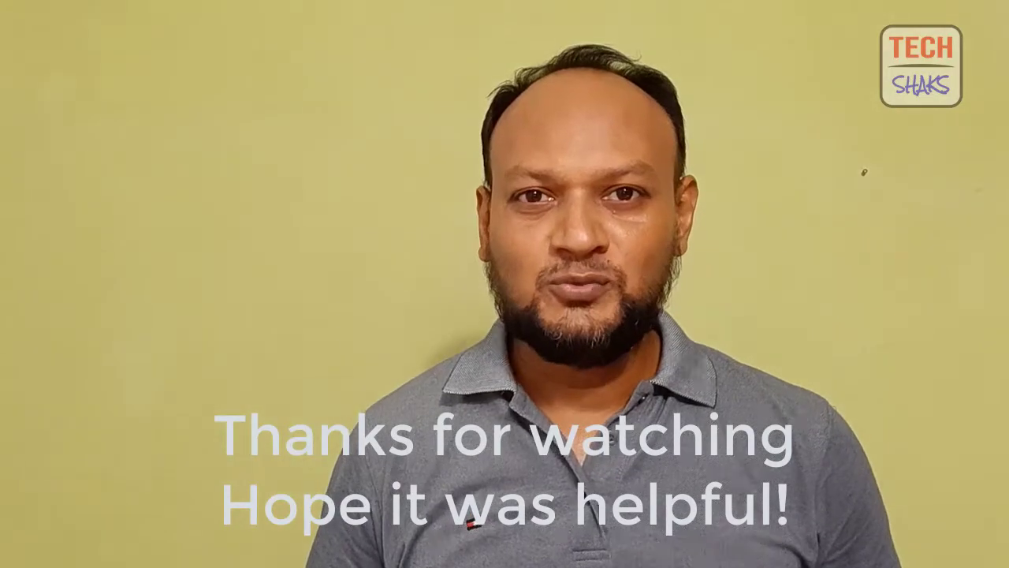